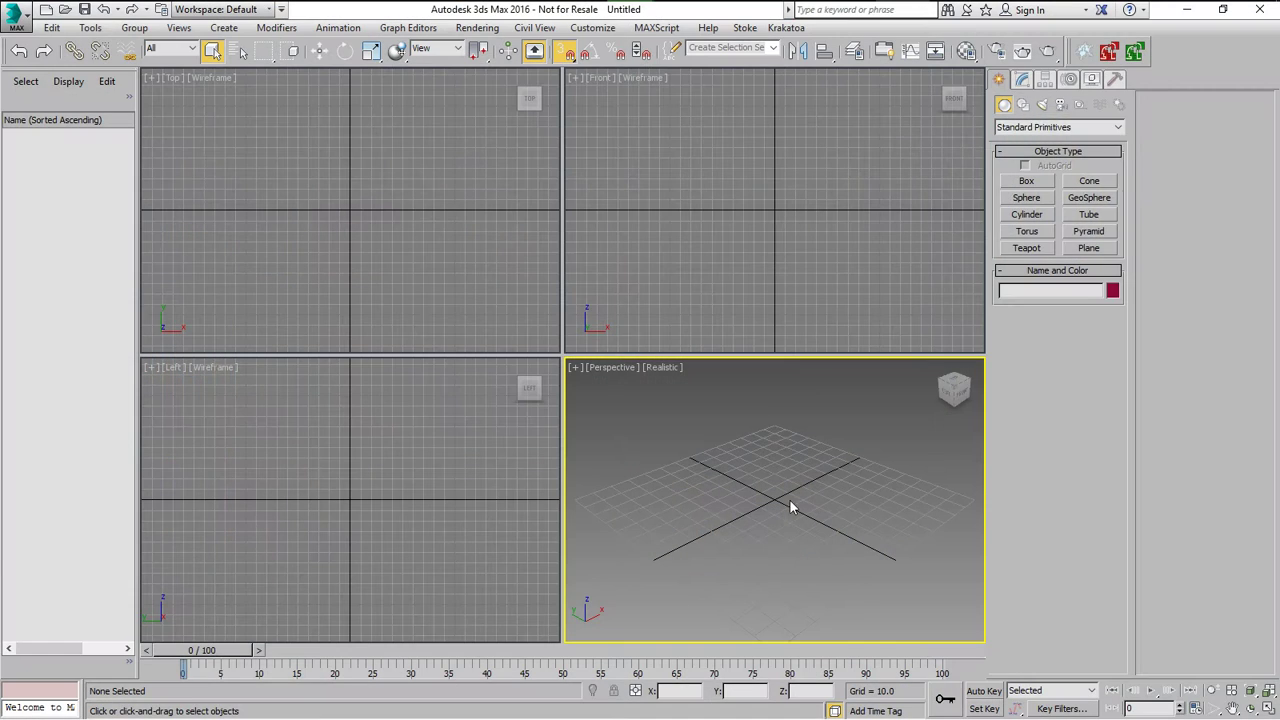
Create a Krakatoa PRT Maker in the Perspective view with an icon size of about 73.
left_click(1045, 128)
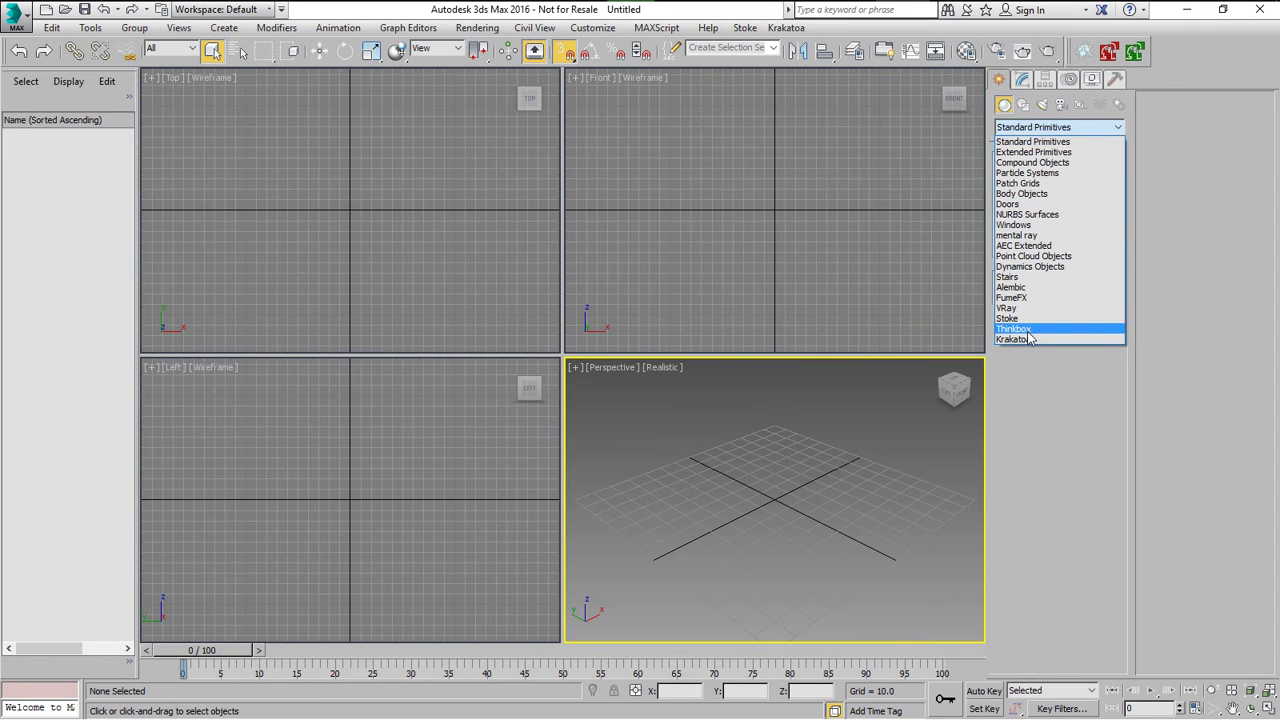
left_click(1027, 341)
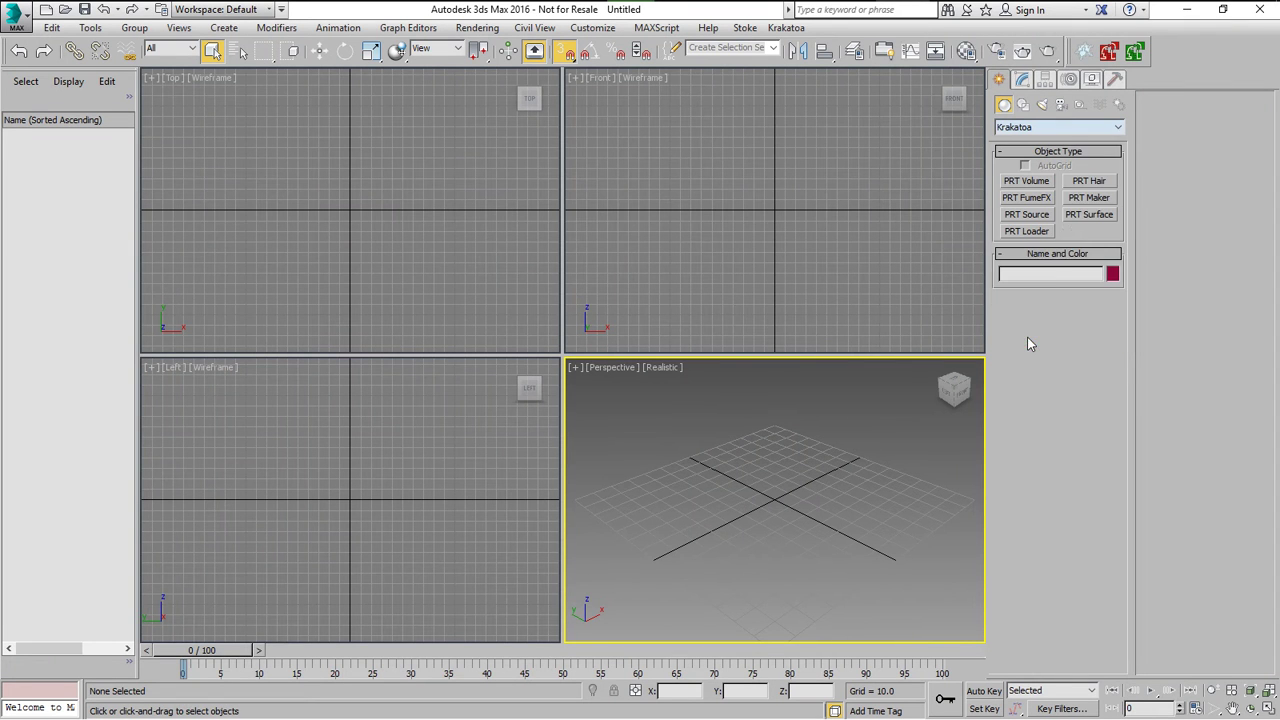
left_click(1089, 197)
left_click(786, 467)
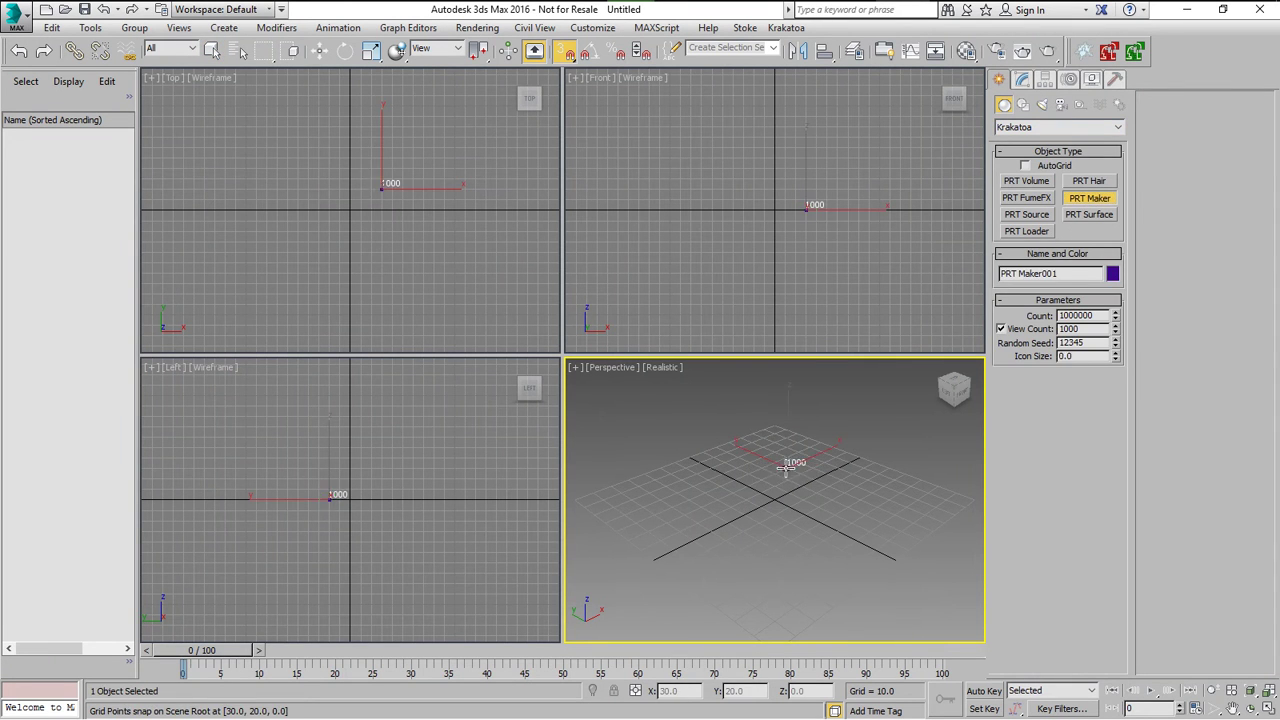
left_click_drag(786, 467, 860, 483)
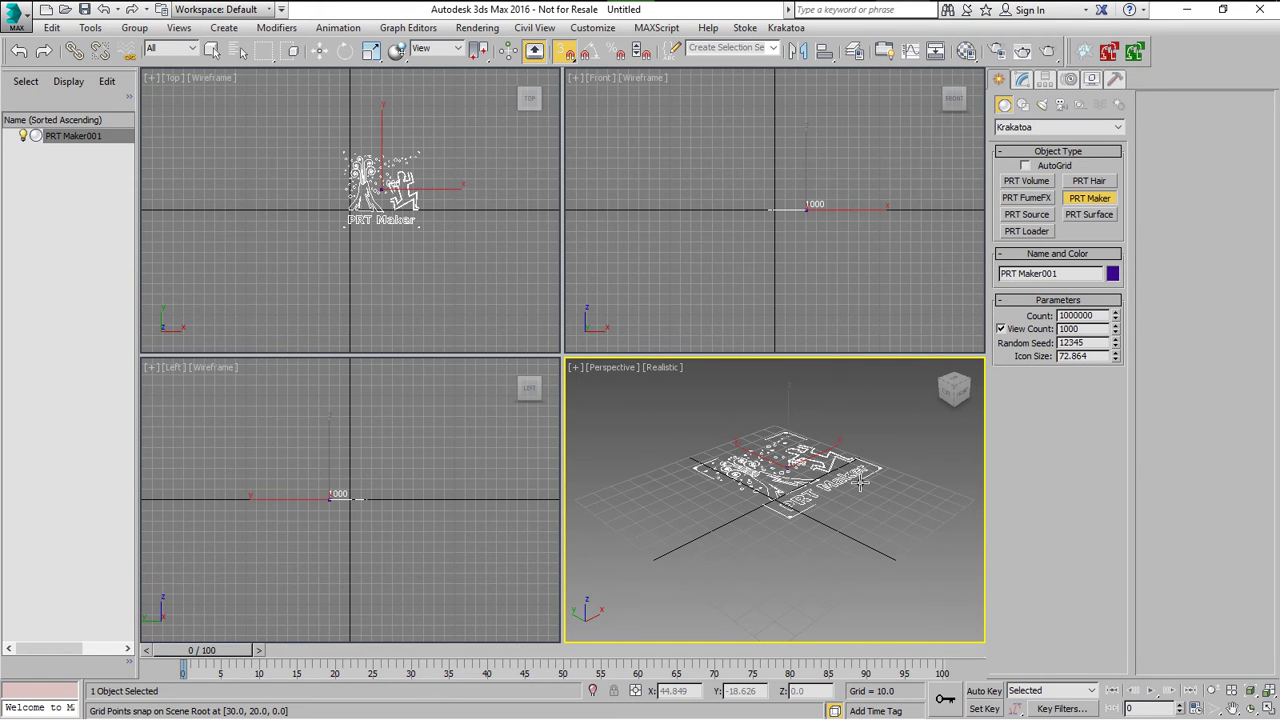
right_click(860, 483)
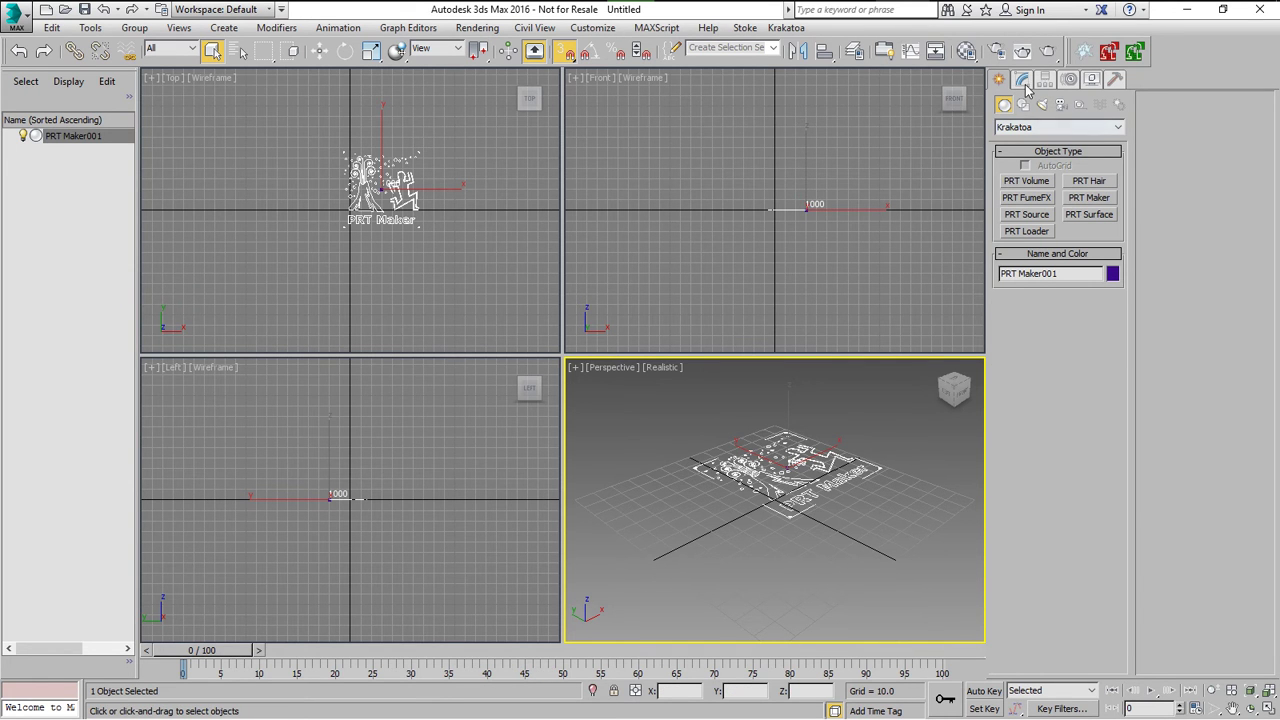
Add a Krakatoa Magma modifier to the PRT Maker and build a flow with an input channel seeding a GaussianRandom node that feeds a Position output.
left_click(786, 27)
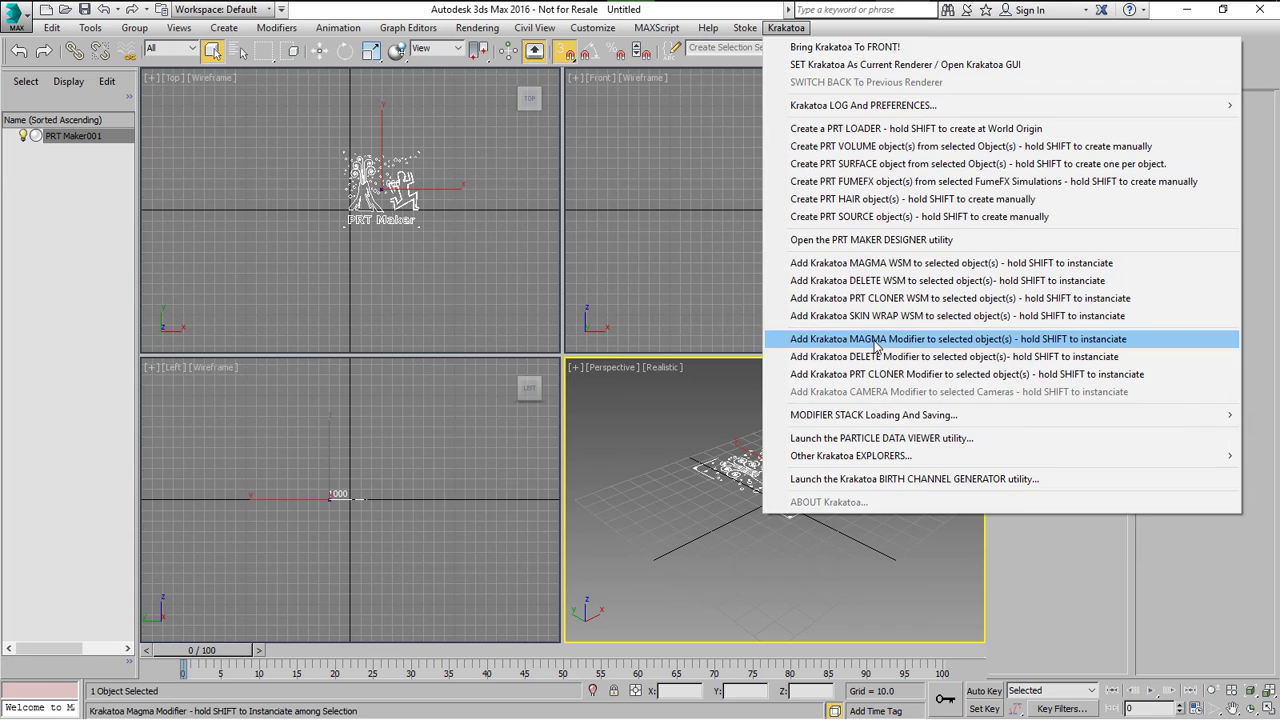
left_click(874, 339)
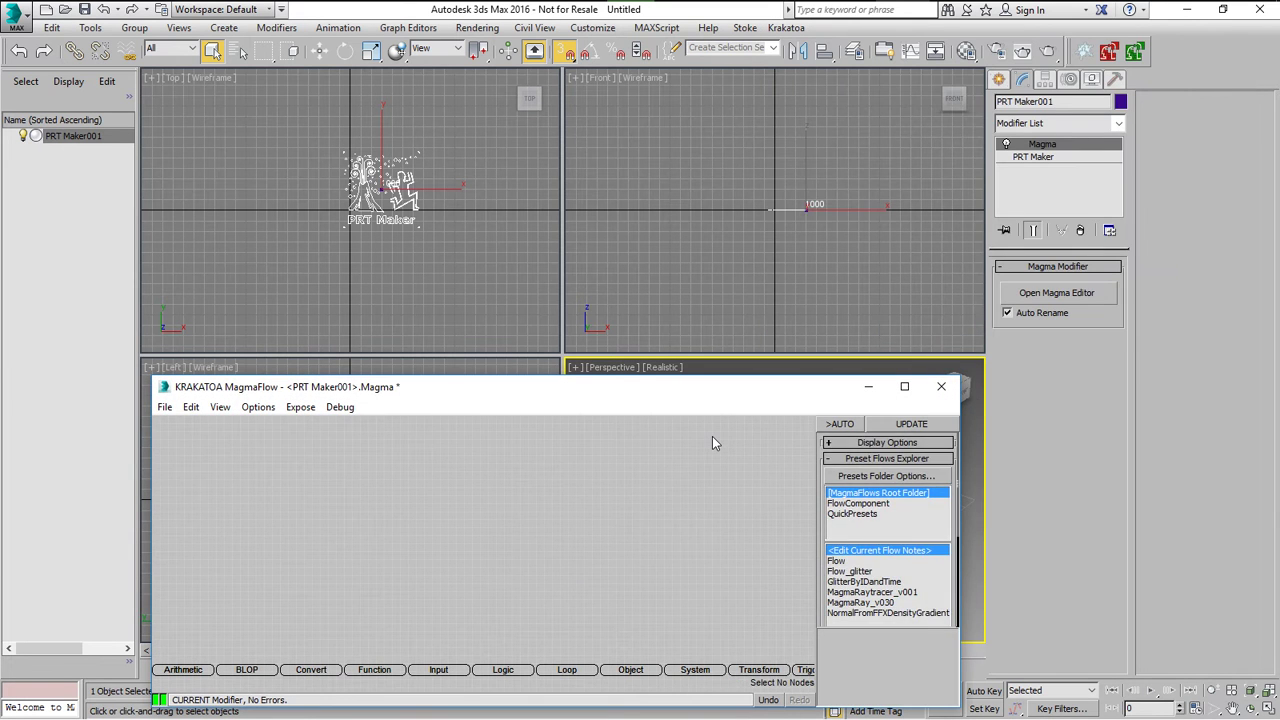
key("o")
key("f")
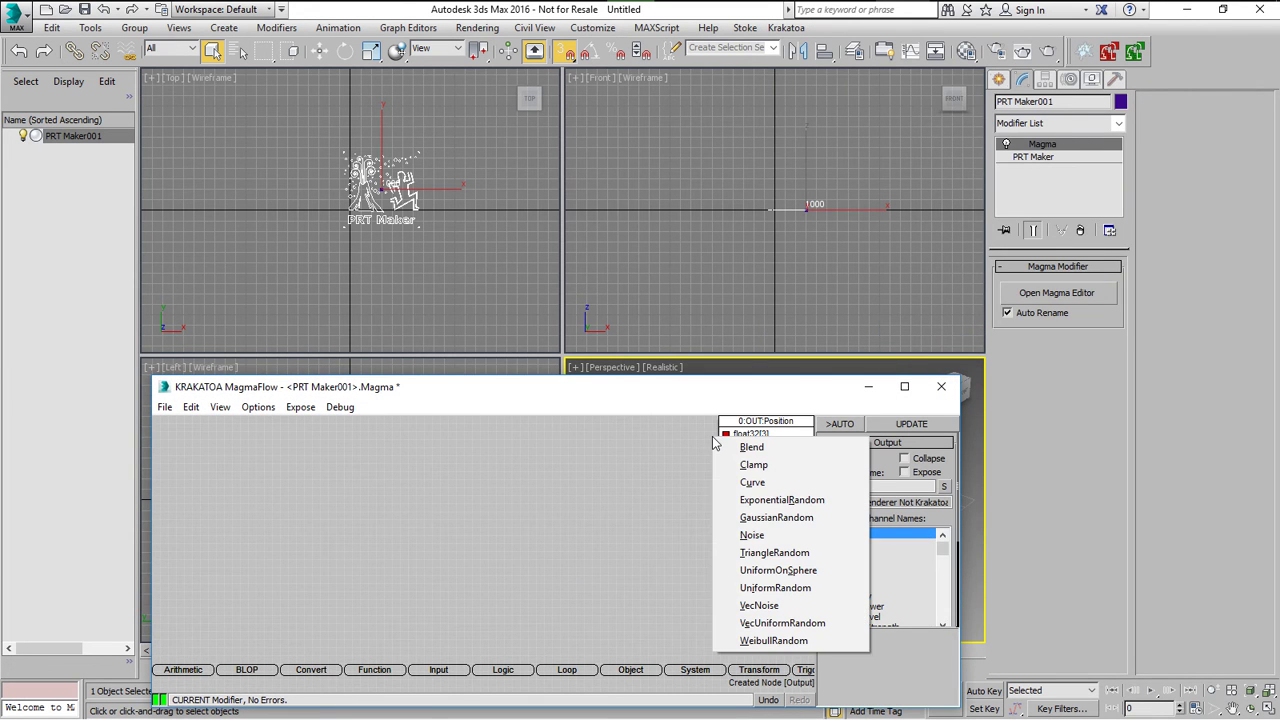
left_click(787, 528)
key("grave")
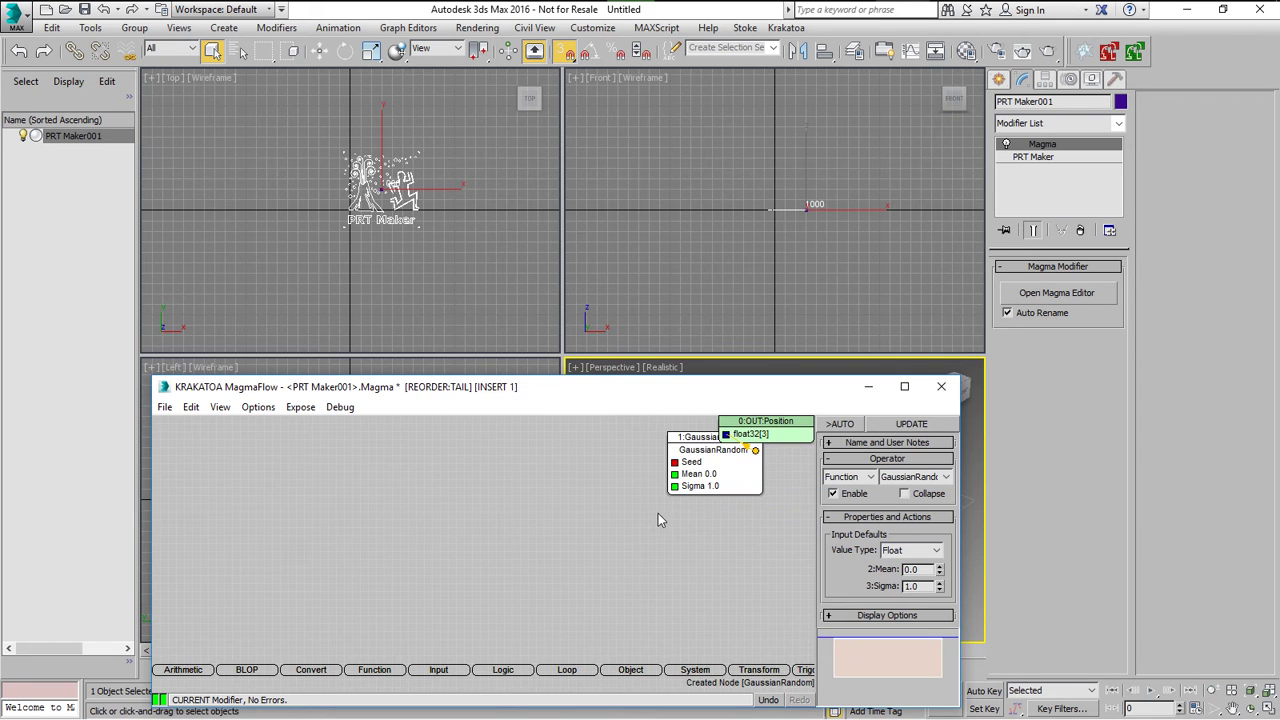
key("ctrl+w")
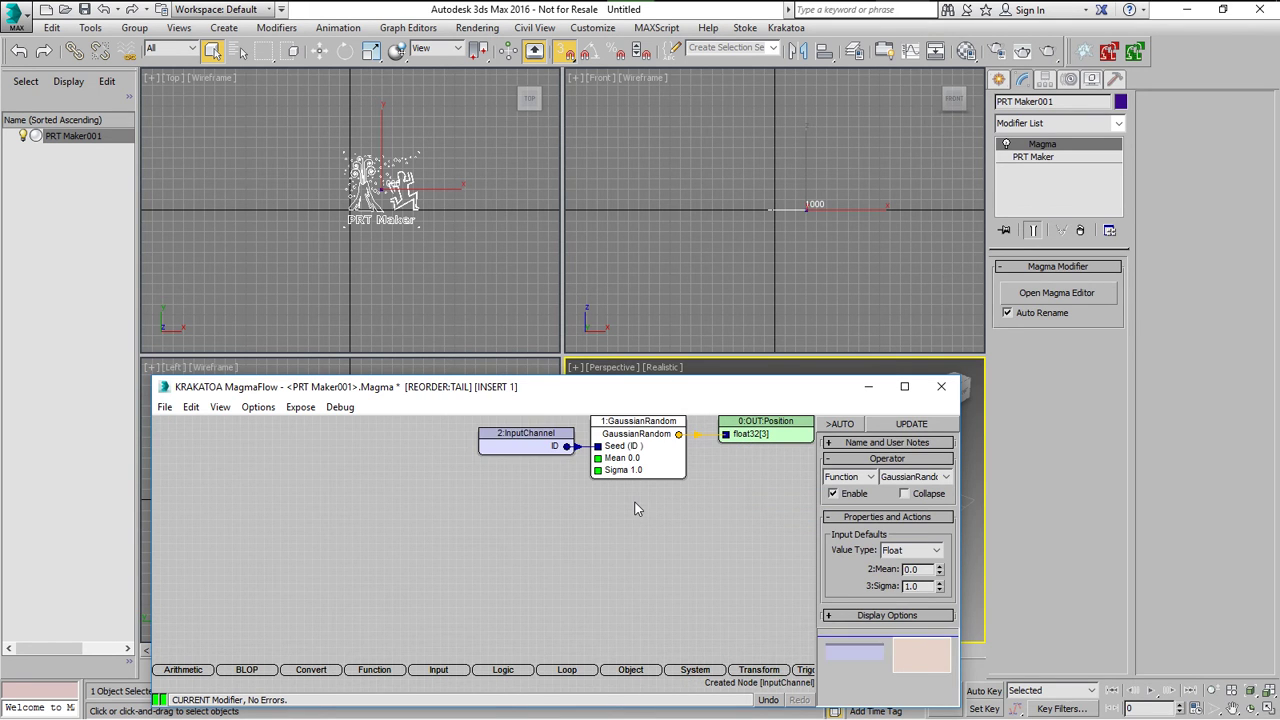
Set the input channel feeding the GaussianRandom seed to Index and enable automatic updating of the flow.
left_click(545, 448)
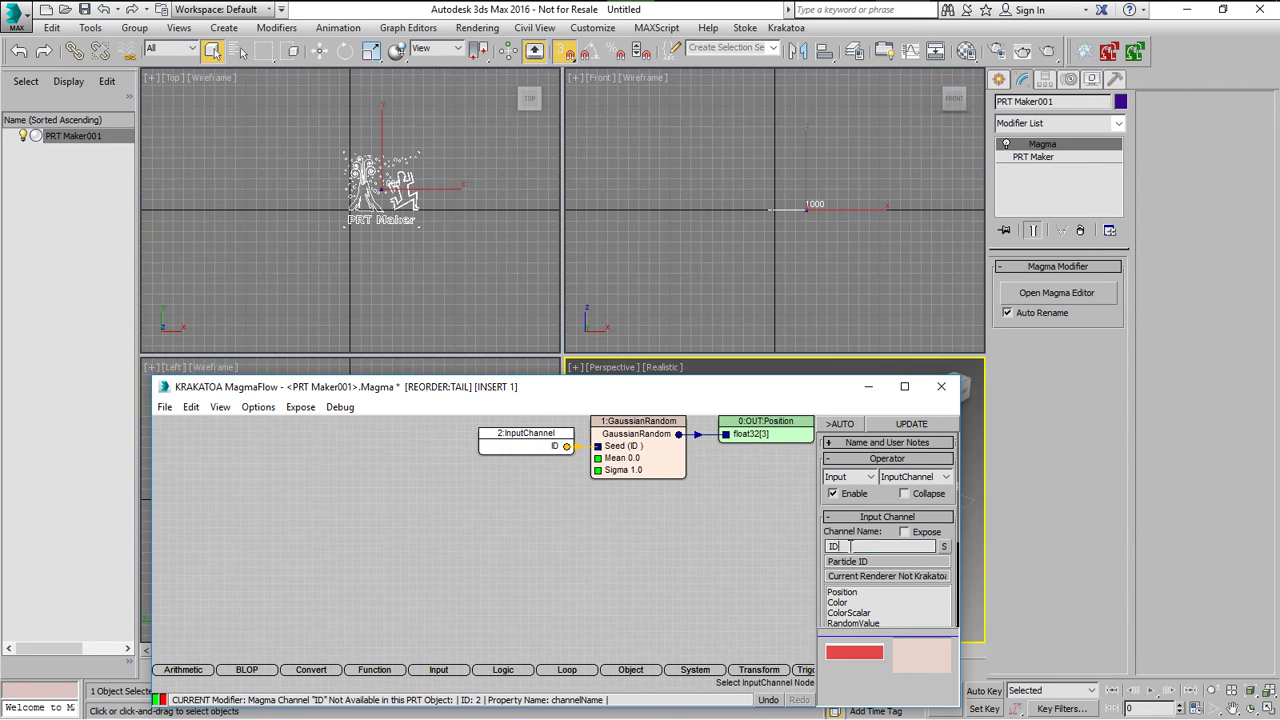
left_click_drag(842, 546, 826, 544)
type("Index")
key("Return")
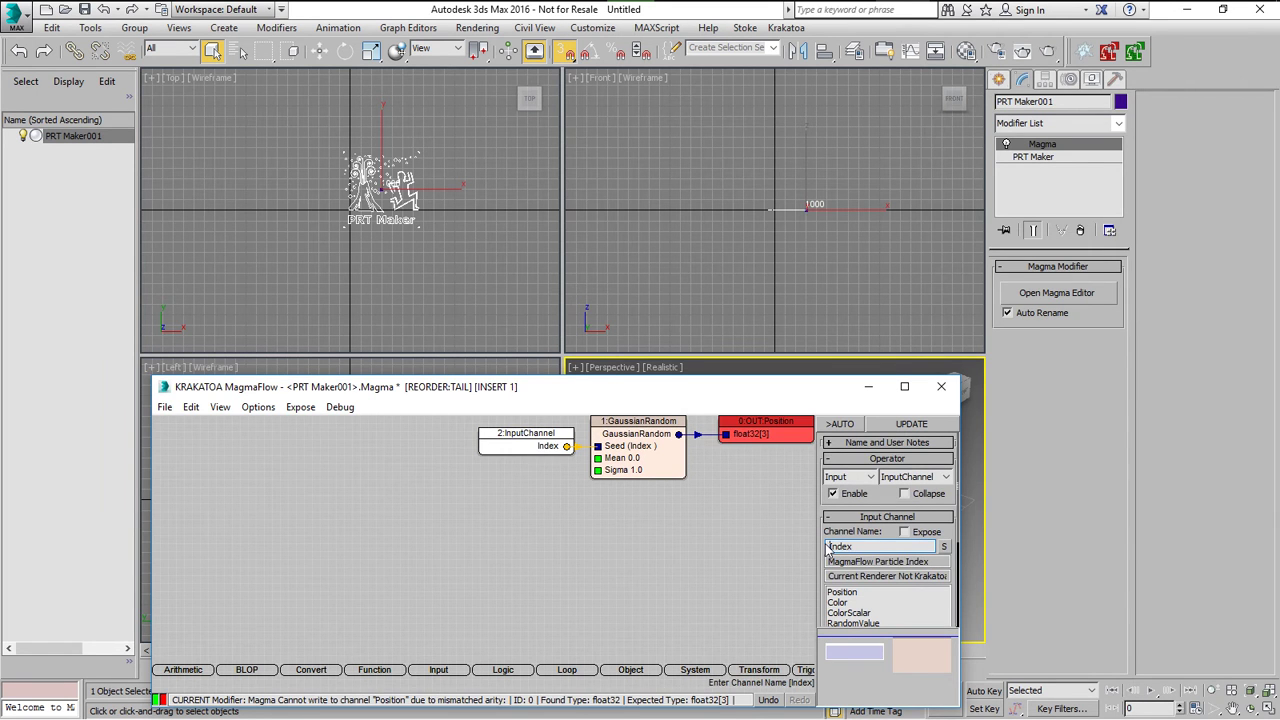
left_click(840, 424)
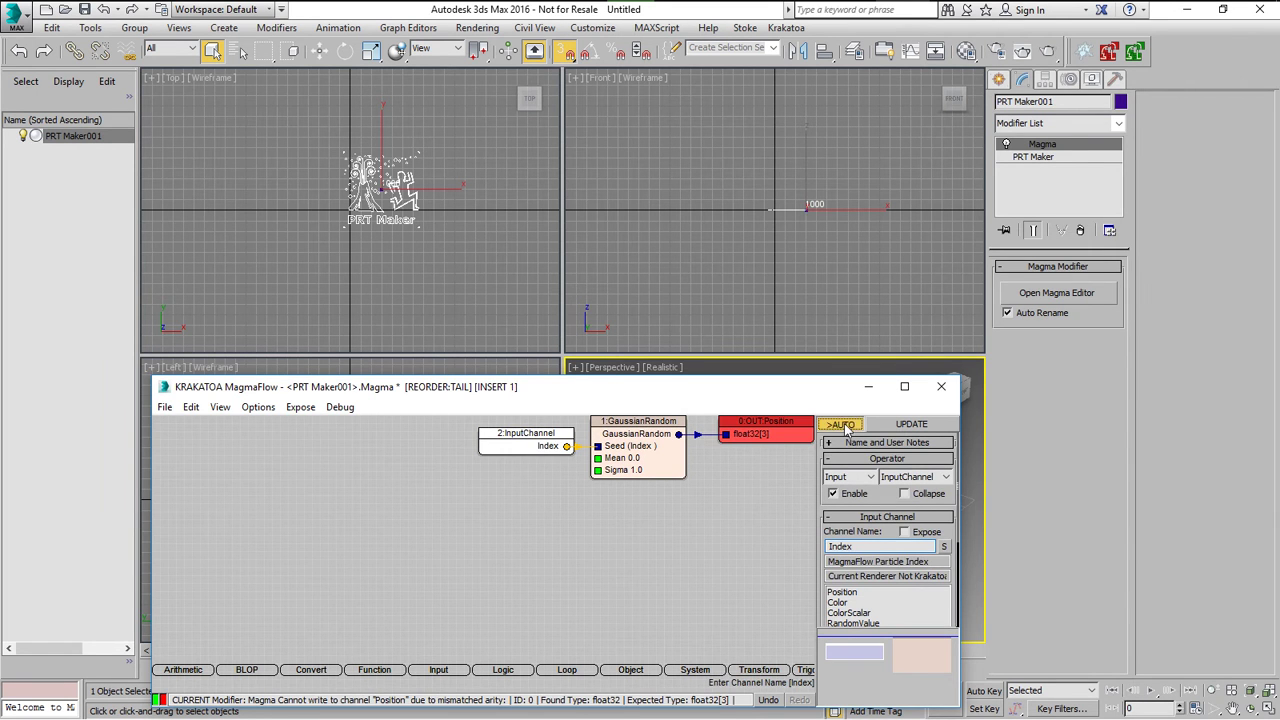
Insert a ToVector conversion between the GaussianRandom node and the Position output.
left_click(642, 450)
key("c")
key("v")
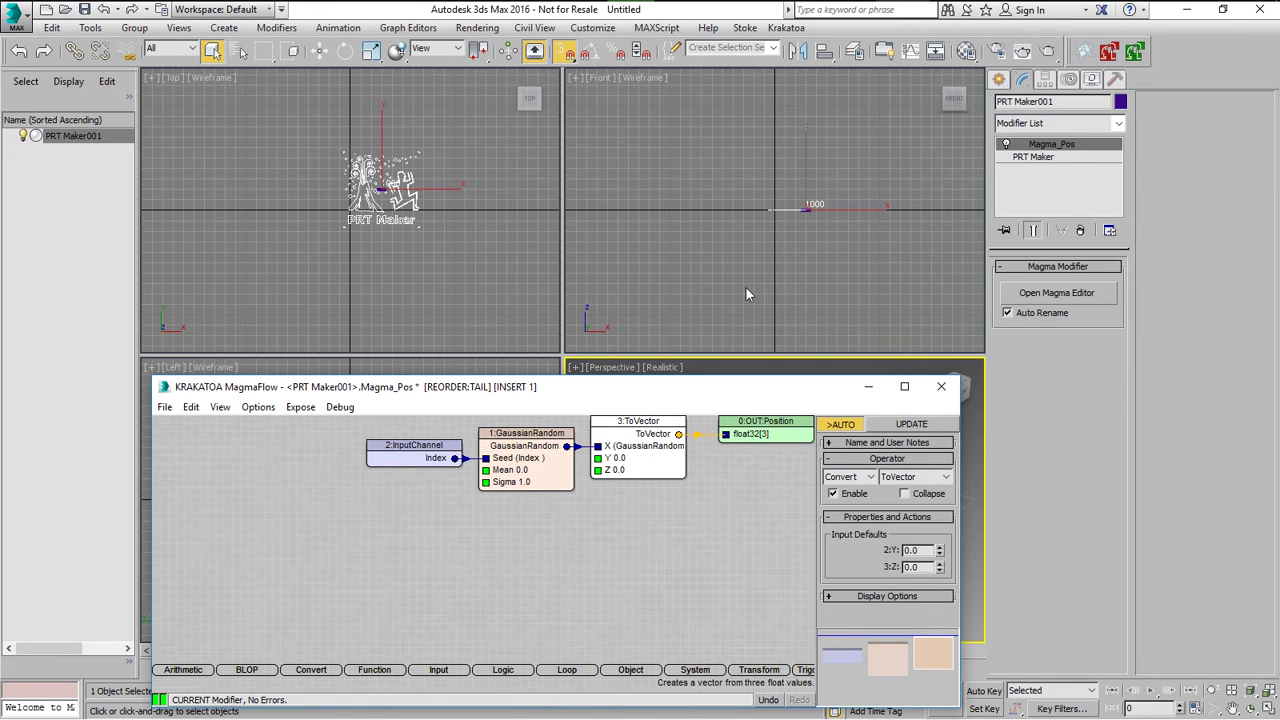
Maximize the Perspective viewport and examine the particles around the PRT Maker's origin up close from a higher angle.
right_click(796, 372)
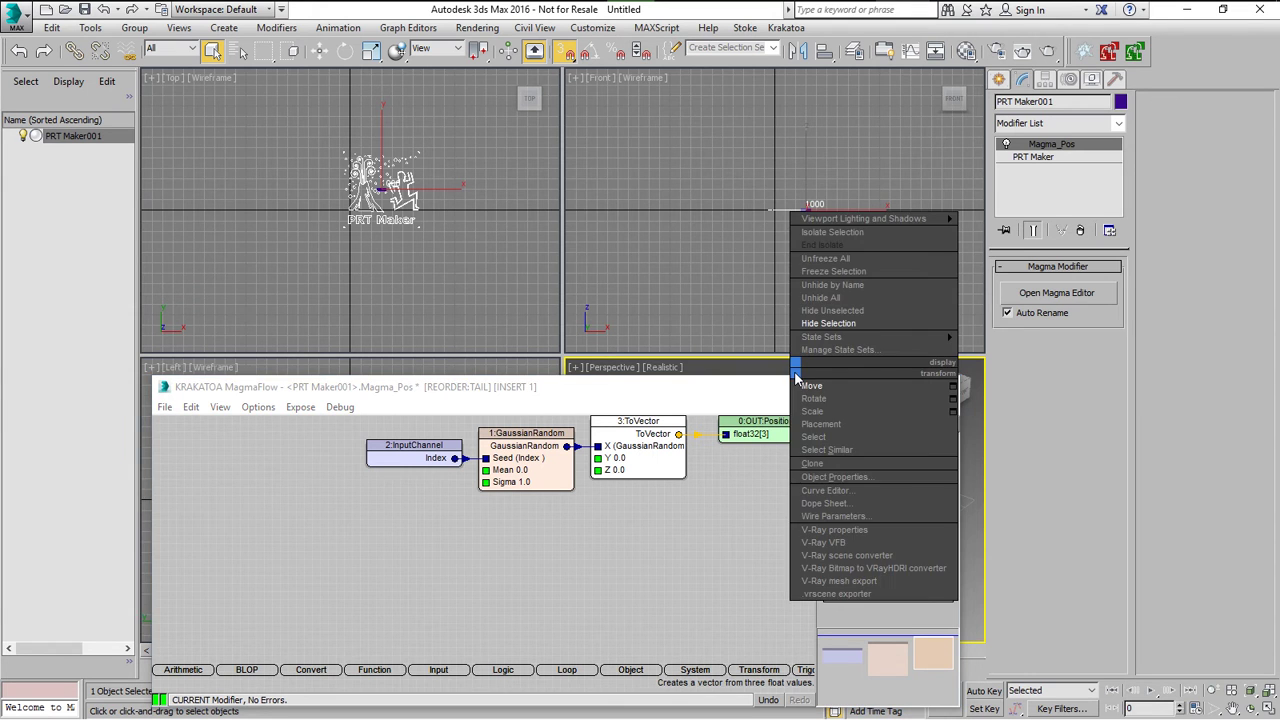
left_click(766, 372)
key("alt+w")
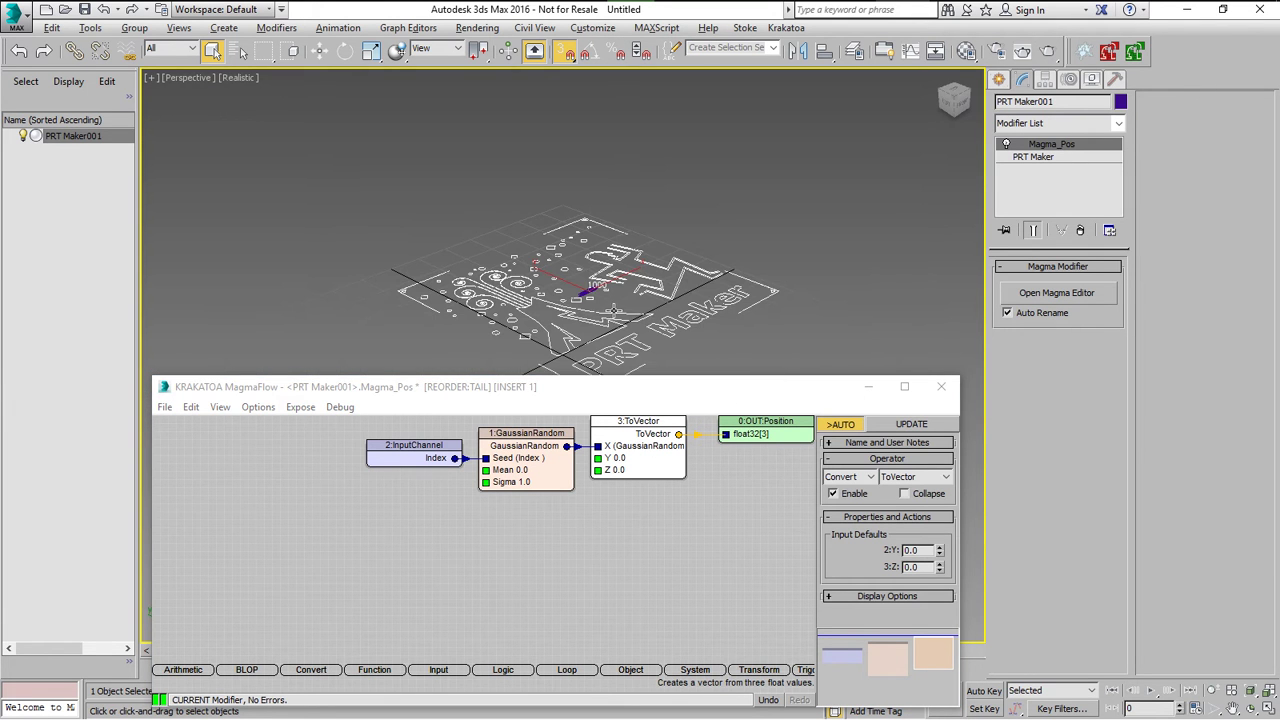
scroll(565, 310, "up", 5)
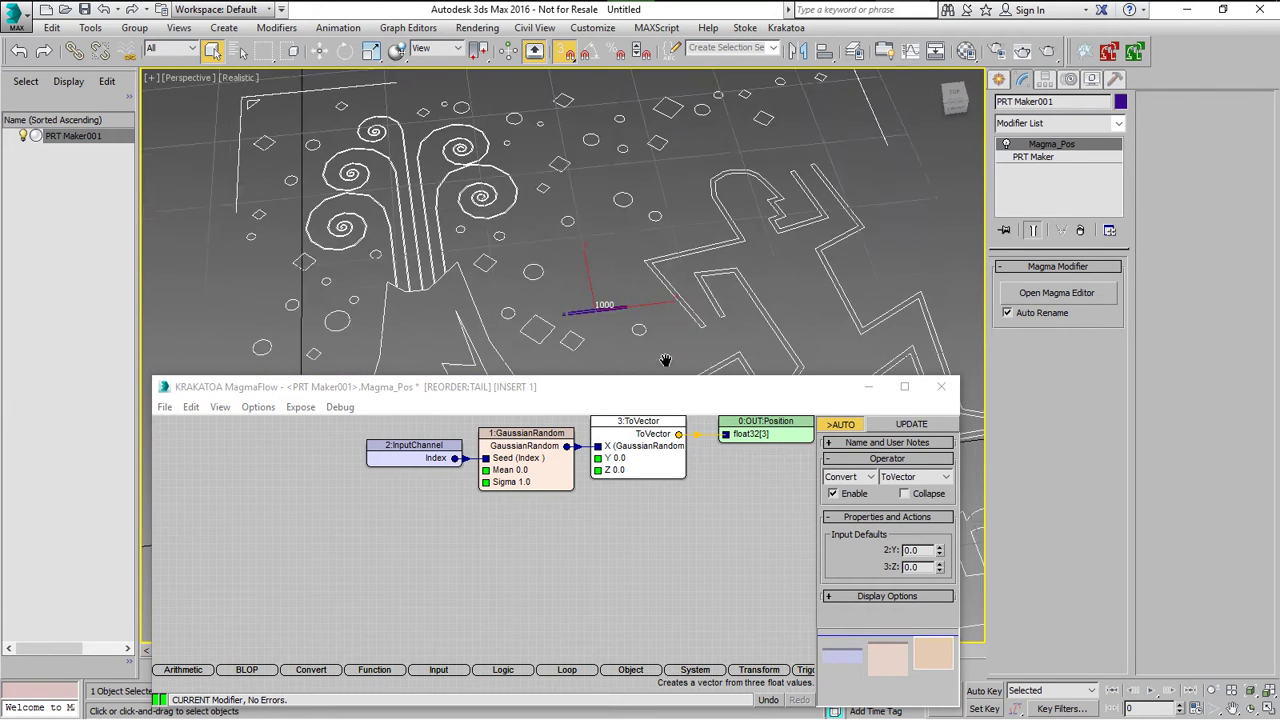
scroll(622, 338, "up", 4)
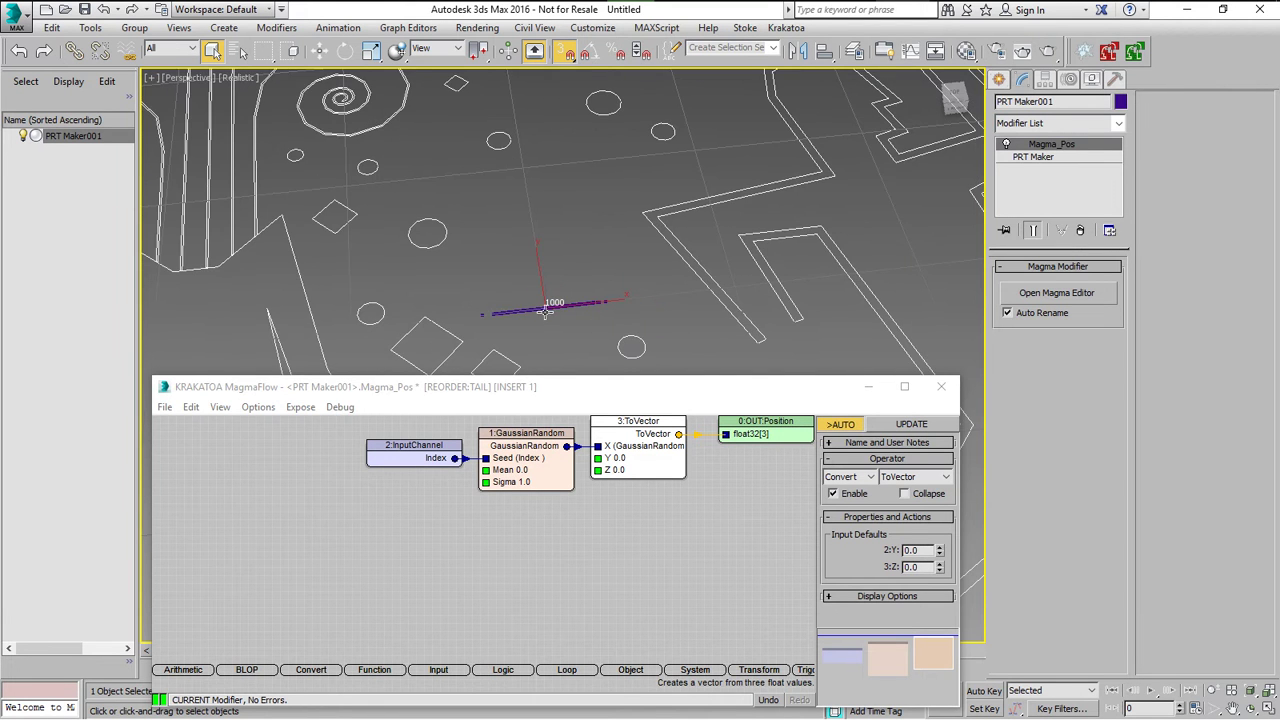
mouse_move(630, 338)
middle_mouse_down("alt")
mouse_move(606, 371)
mouse_move(635, 360)
middle_mouse_up("alt")
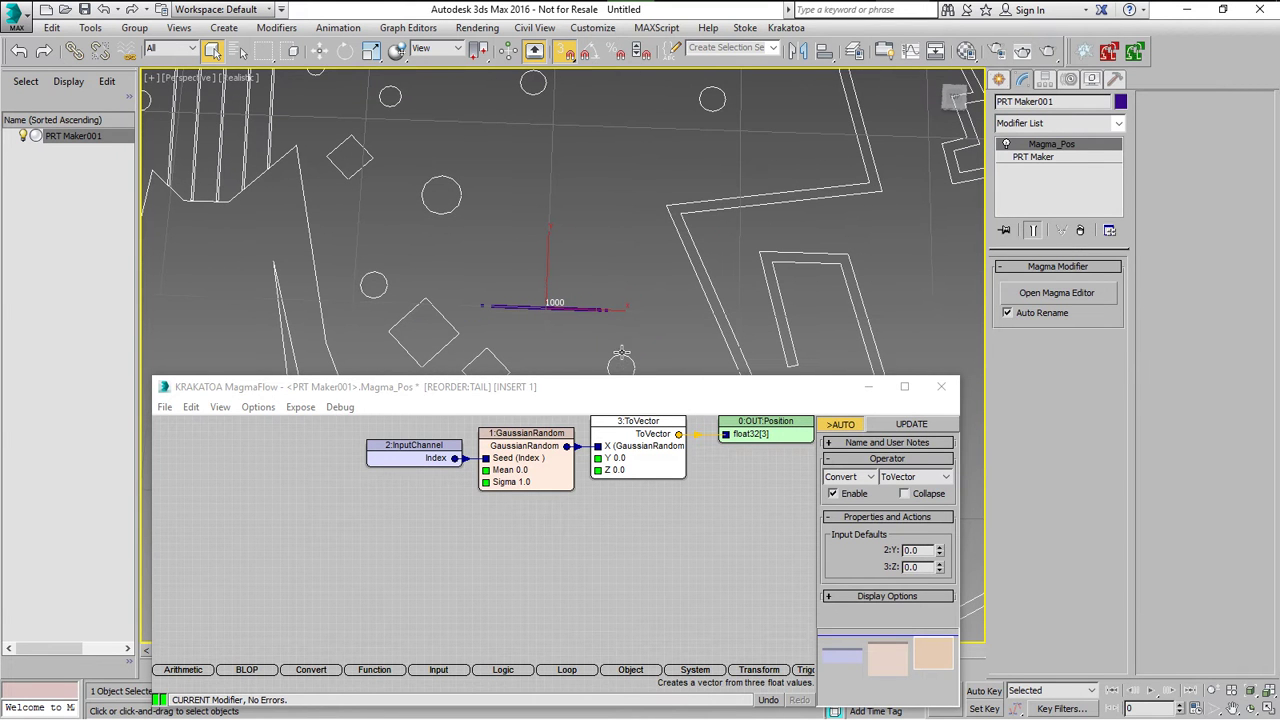
Try to feed the same GaussianRandom output into the ToVector node's Y input as well.
left_click(519, 465, "ctrl")
key("2")
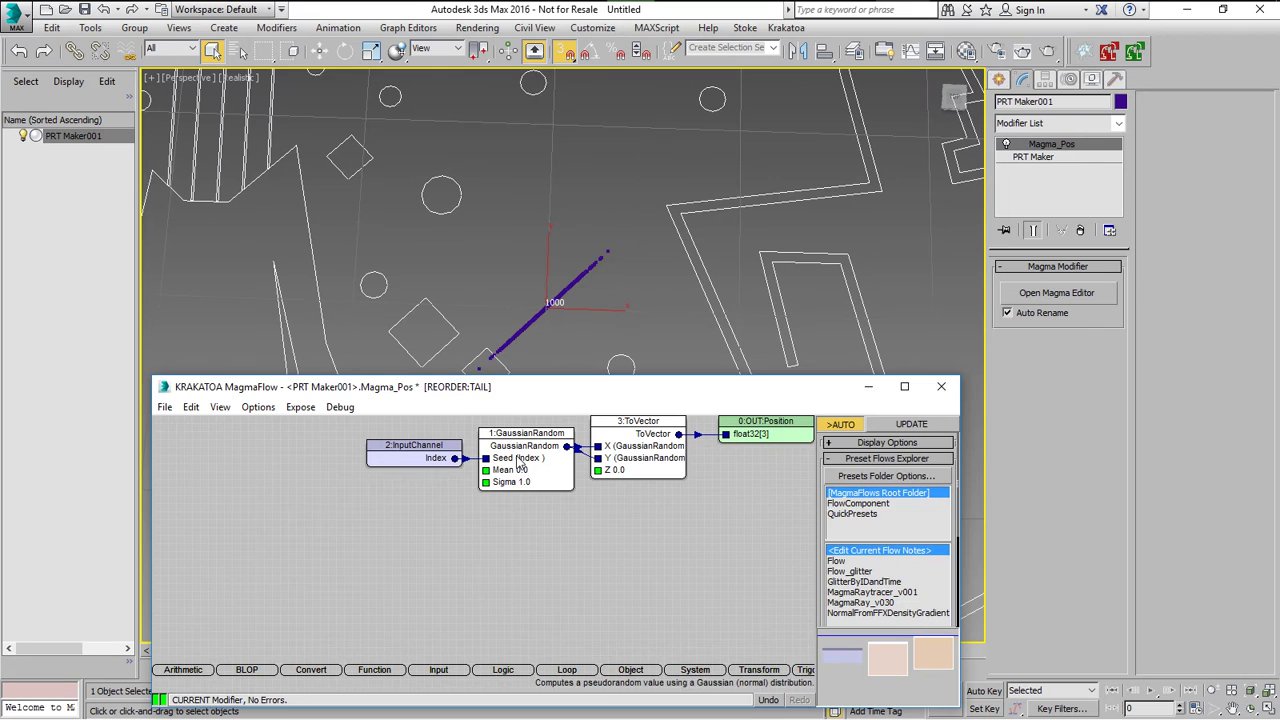
middle_click_drag(626, 328, 627, 294, "alt")
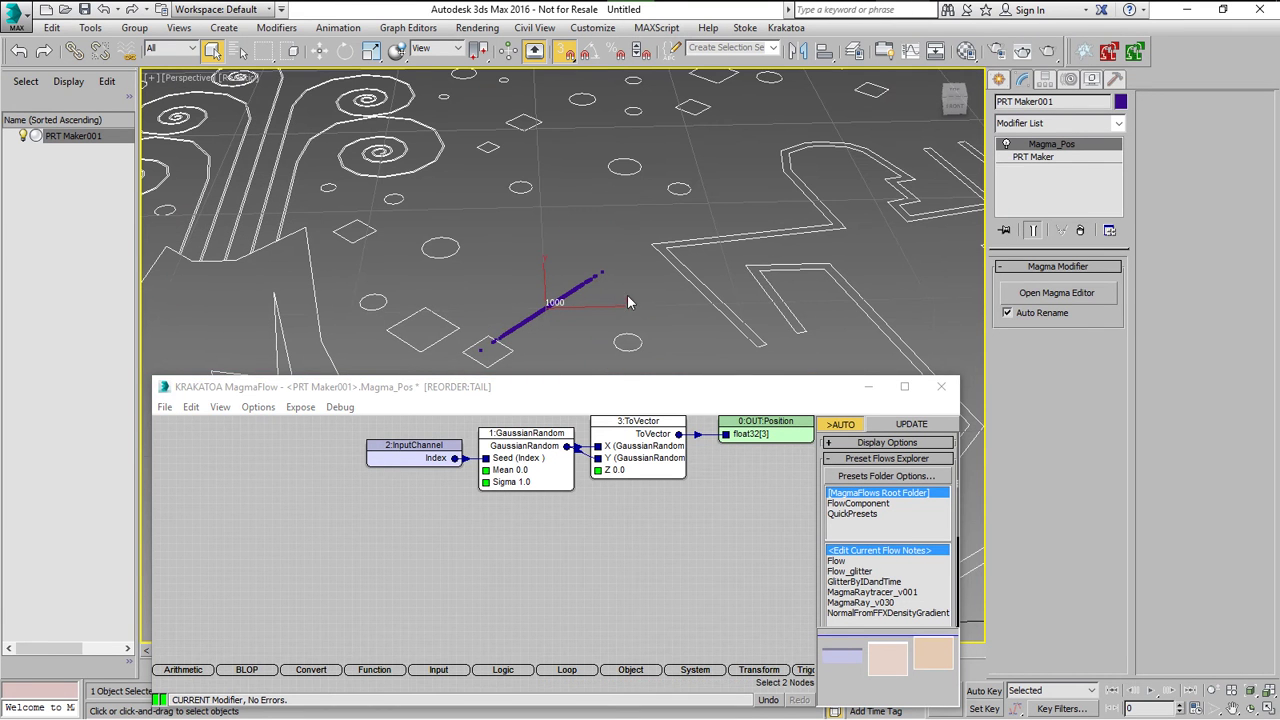
left_click(586, 458)
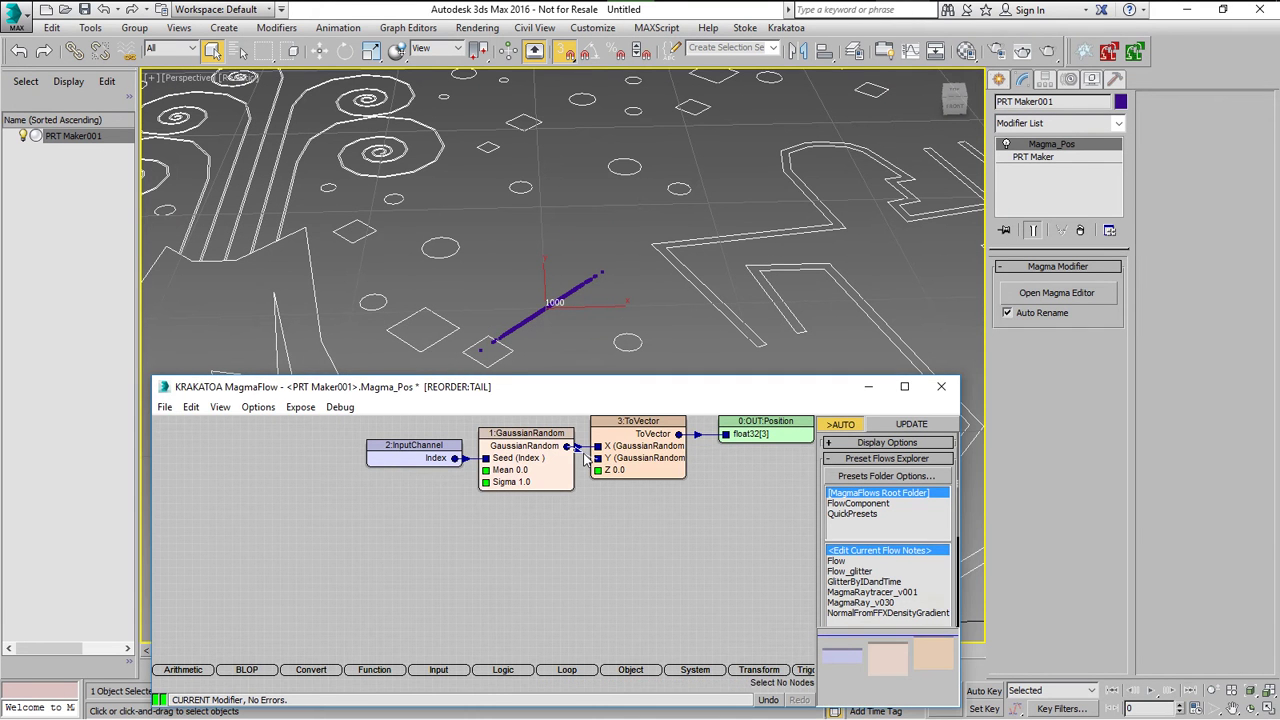
key("ctrl+z")
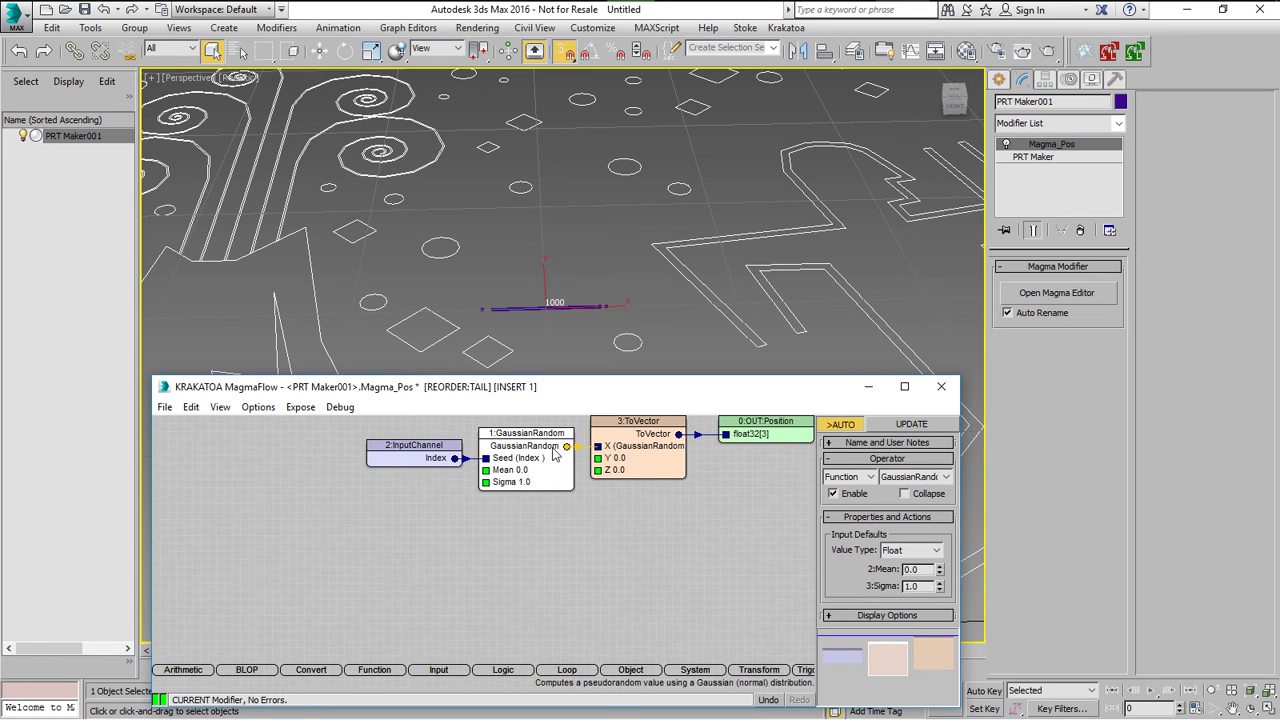
Duplicate the GaussianRandom node with its Index seed connection and connect the copy to the ToVector node's Y input.
right_click(555, 453)
left_click(600, 273)
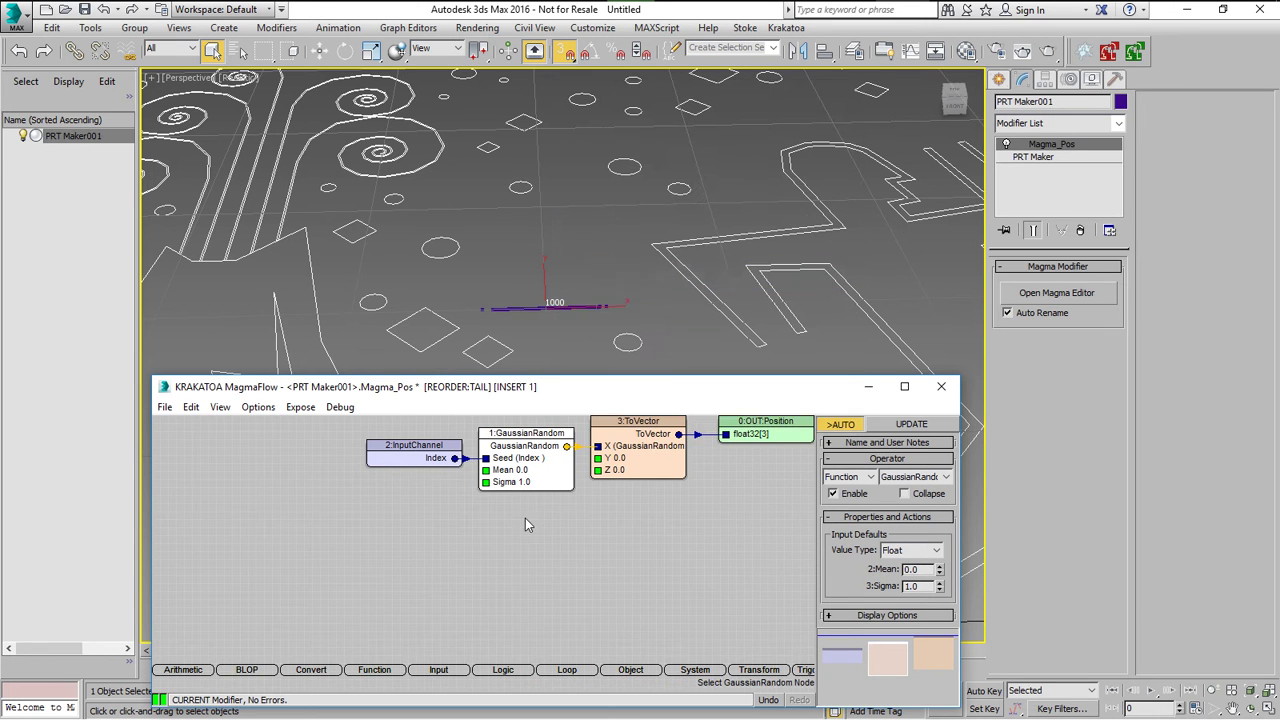
right_click(525, 521)
left_click(558, 550)
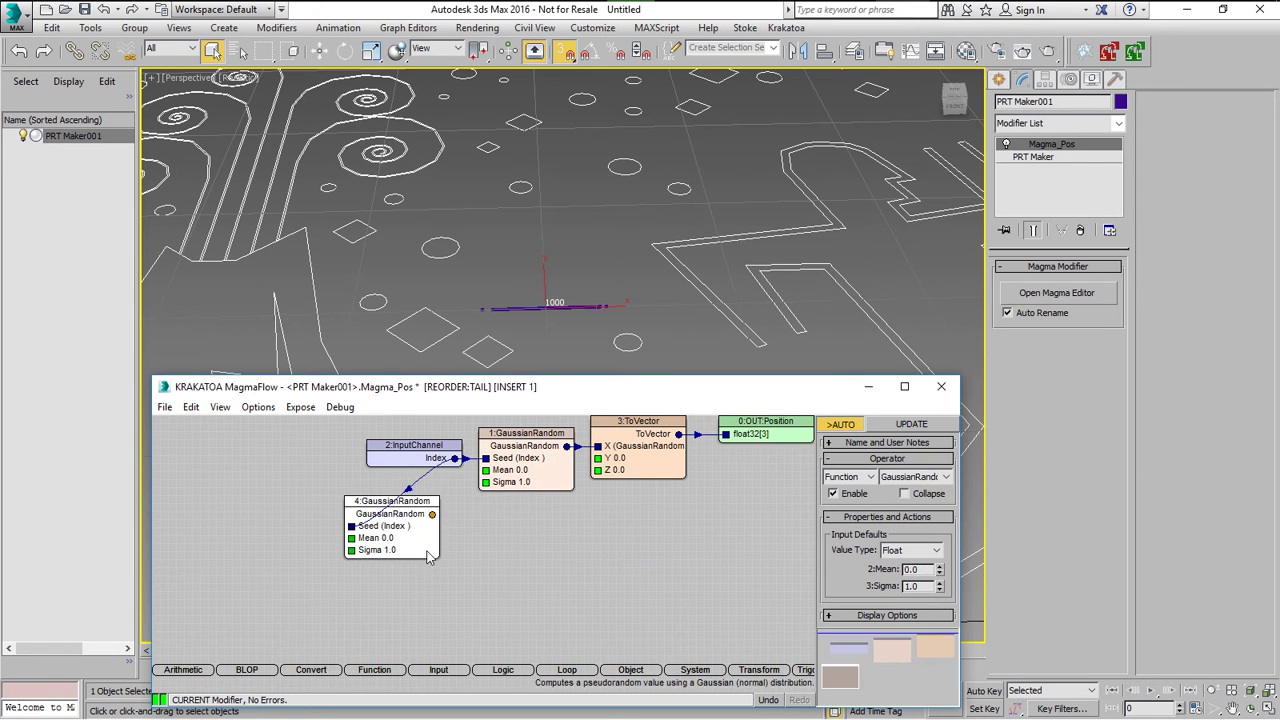
left_click_drag(427, 555, 597, 458)
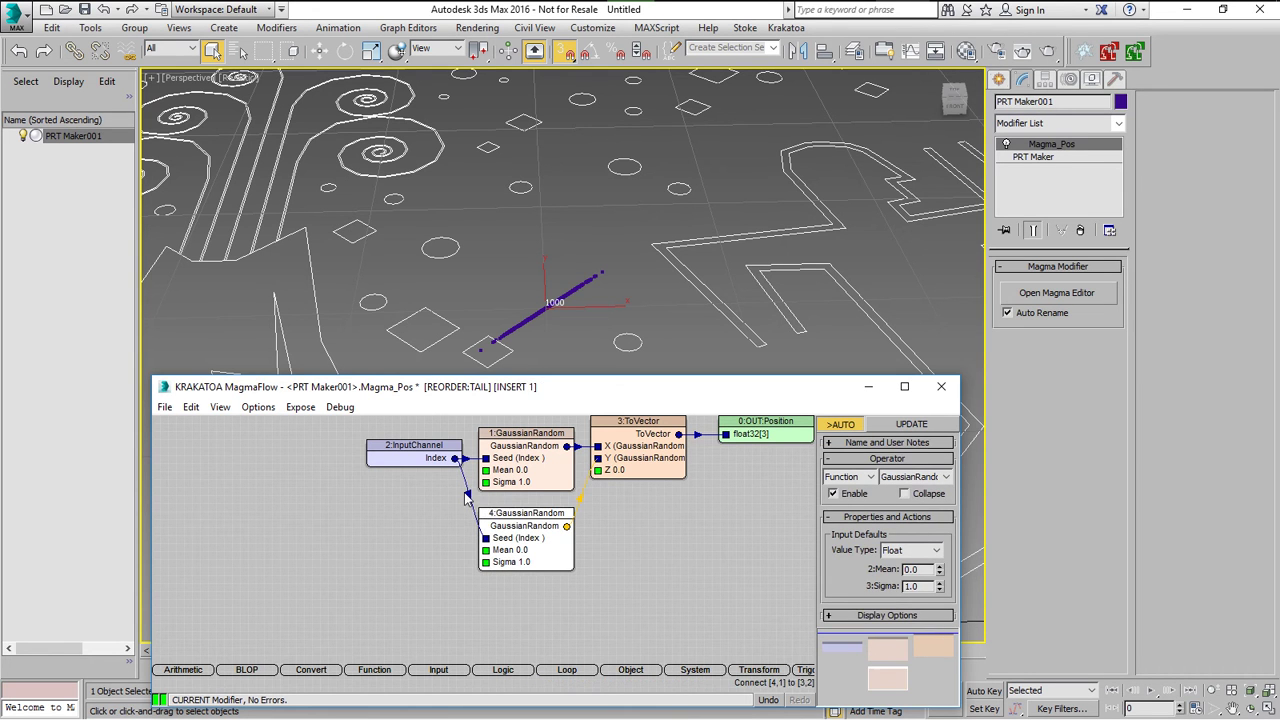
Insert an Add node between Index and the second GaussianRandom's seed, with value type Integer and right value 1.
left_click(477, 504)
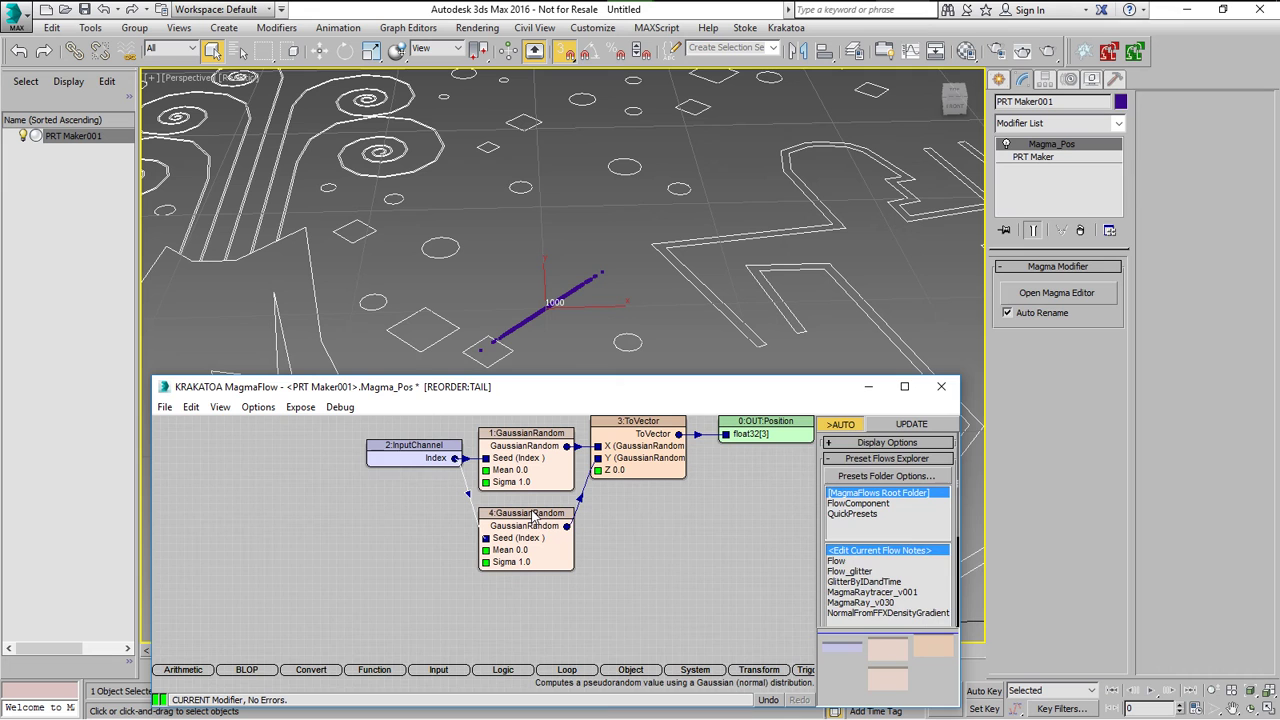
key("plus")
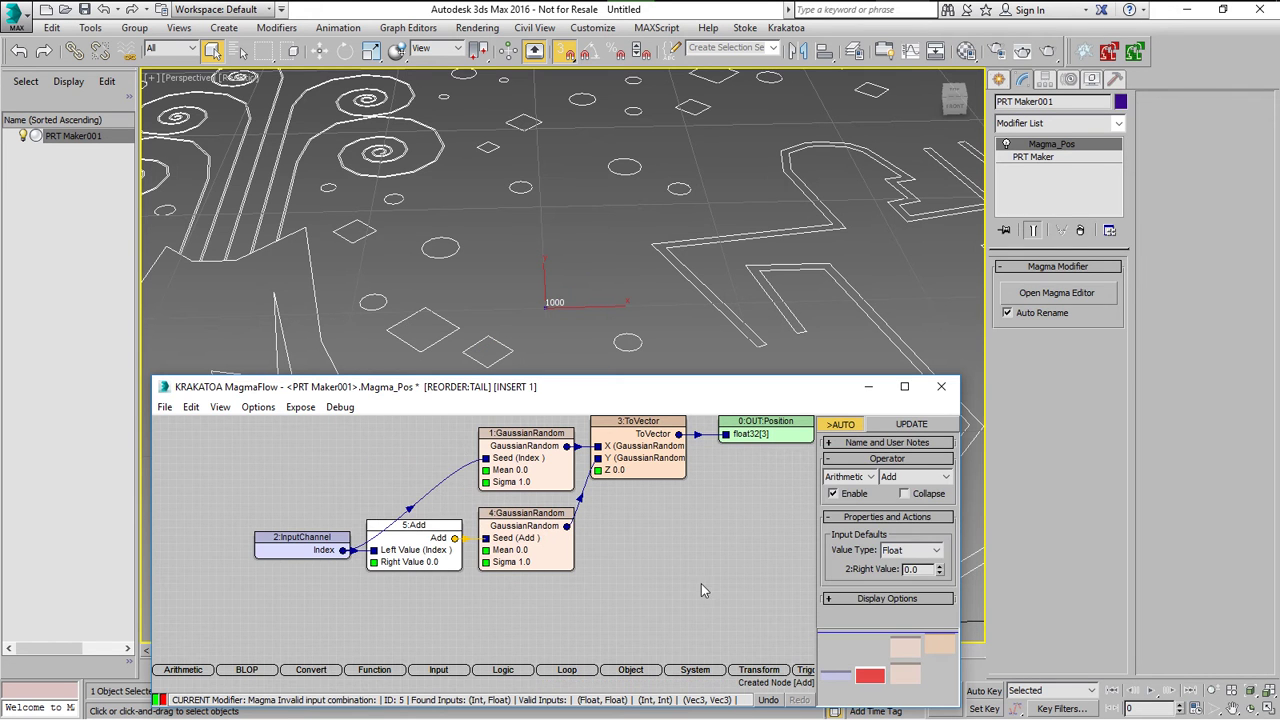
left_click(910, 550)
left_click(912, 570)
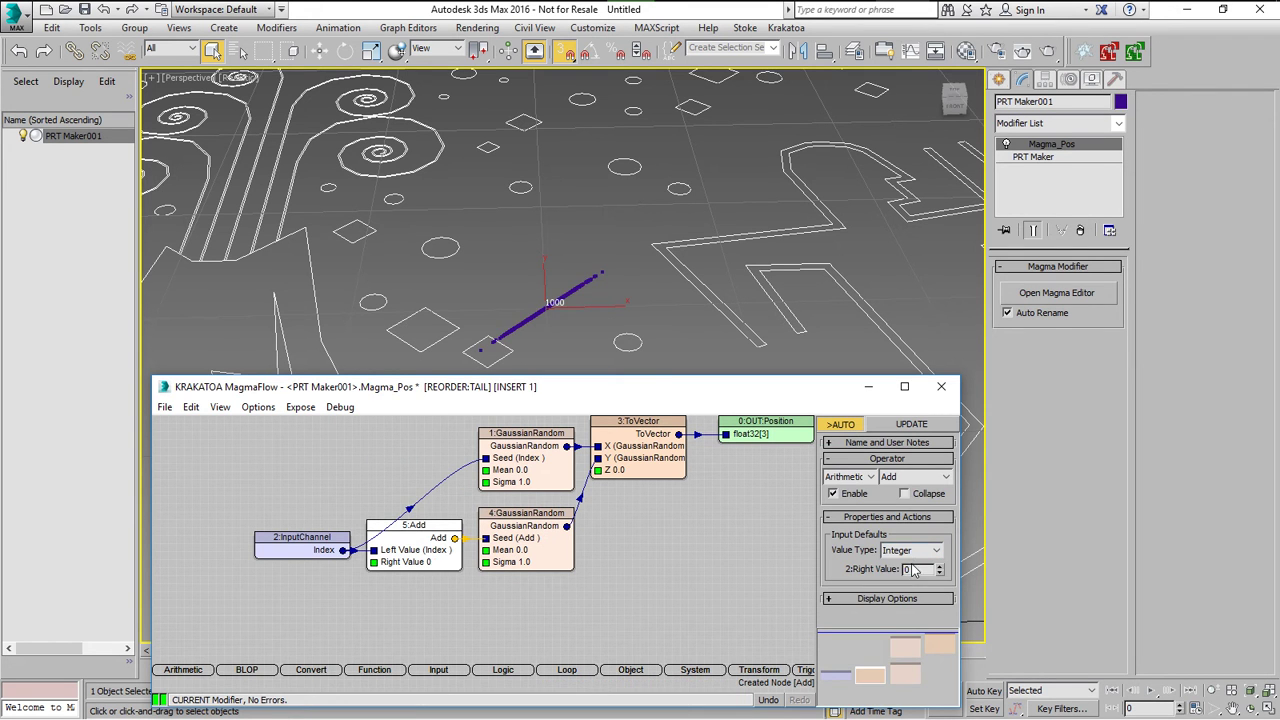
left_click(940, 568)
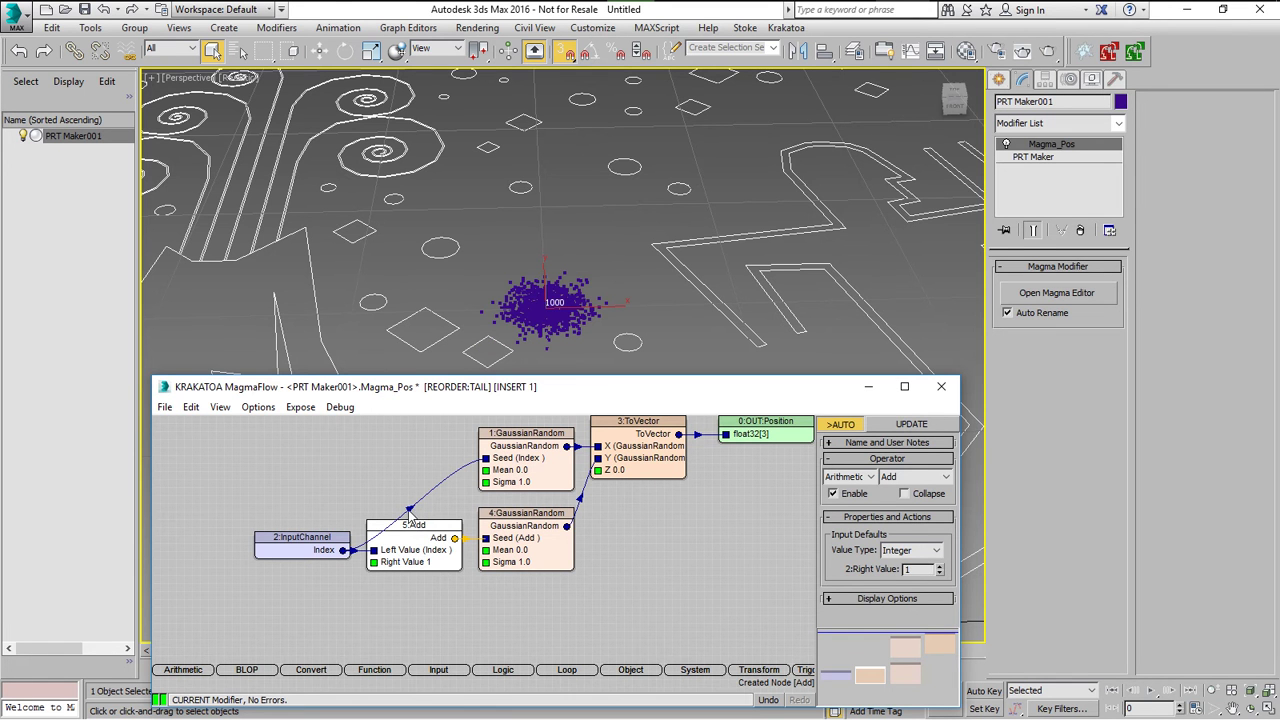
Set the PRT Maker's View Count to 10000 and inspect the particle cloud from above.
middle_click_drag(610, 313, 627, 268, "alt")
left_click(1086, 160)
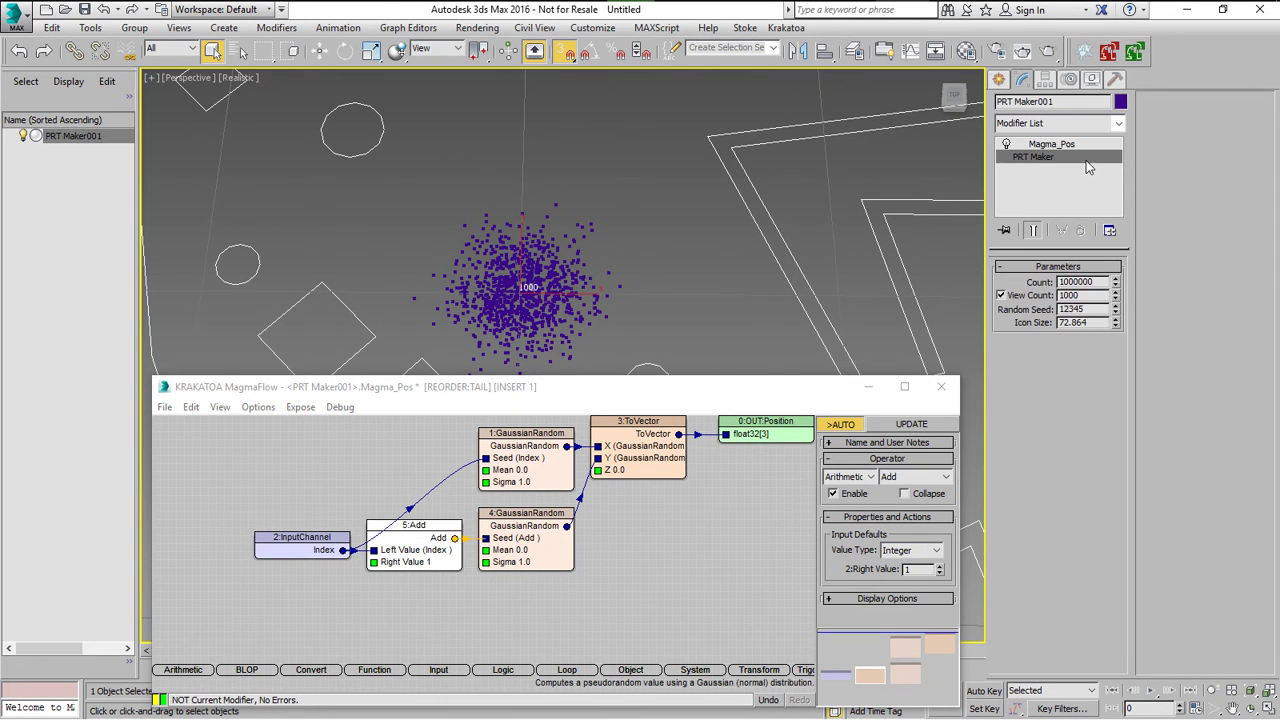
type("0")
key("Return")
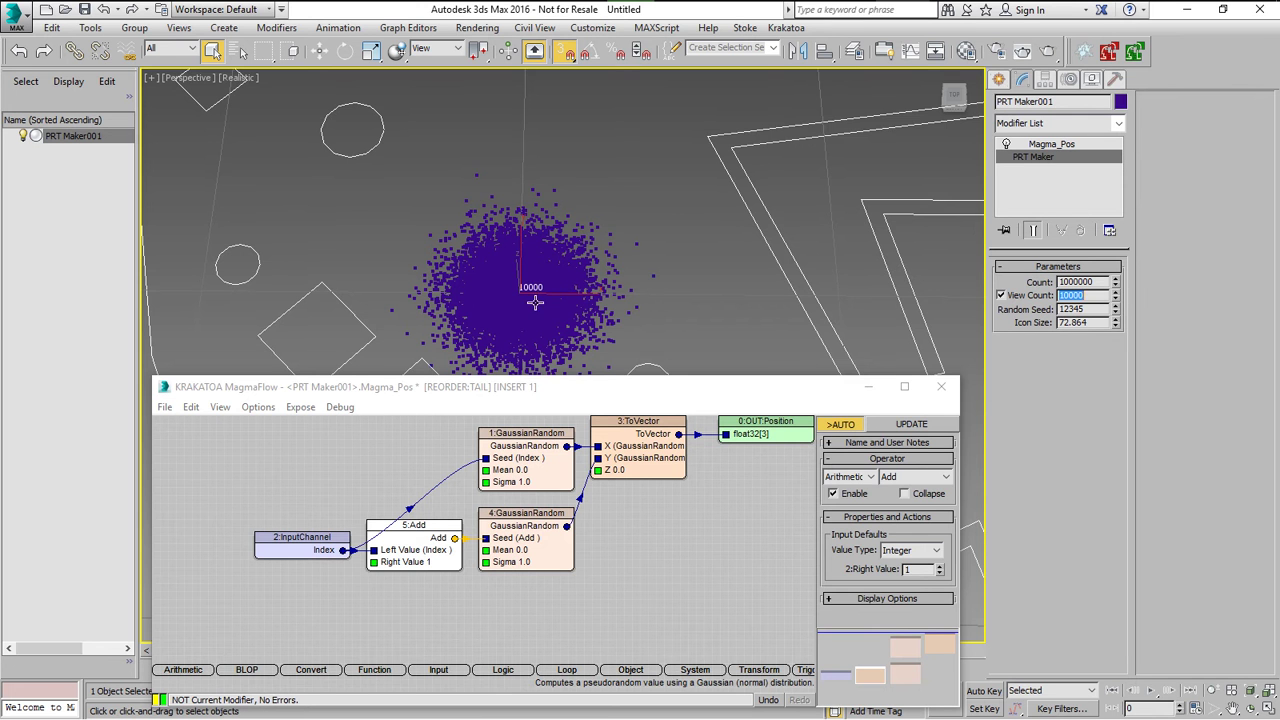
middle_click_drag(535, 303, 552, 338, "alt")
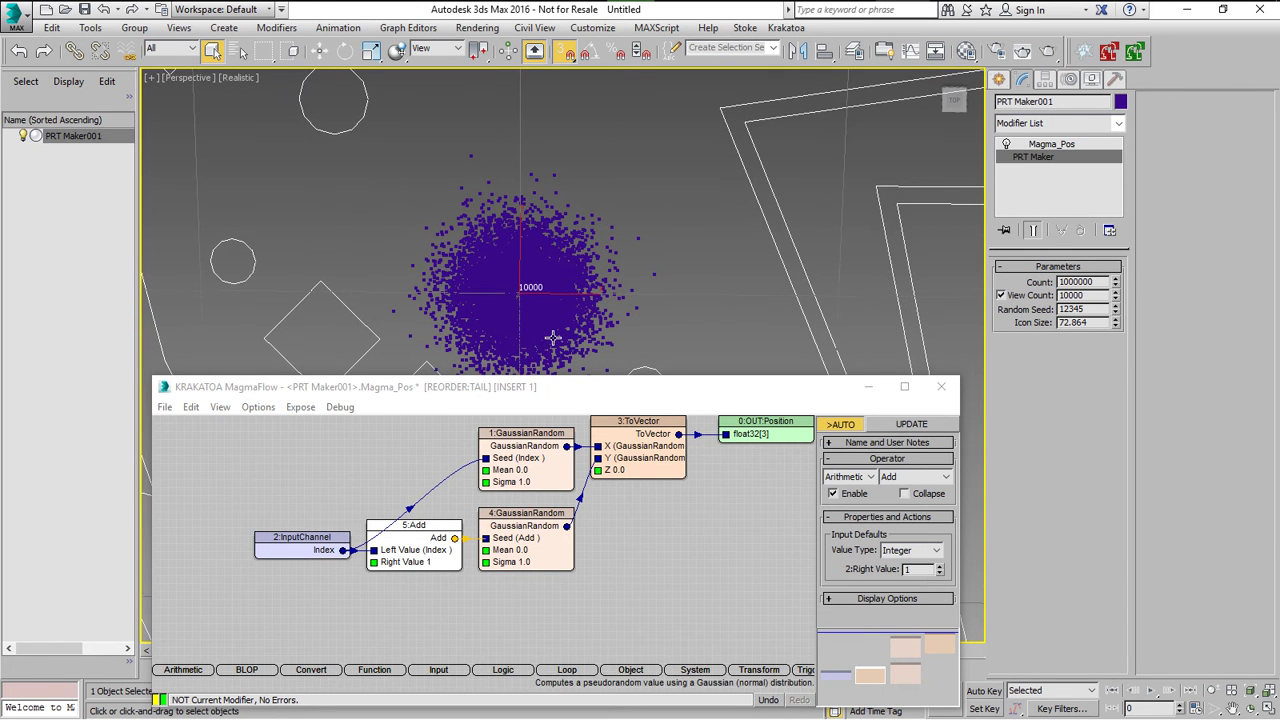
Turn off Inhibit Grid Subdivision Below Grid Spacing in the home grid settings.
right_click(567, 52)
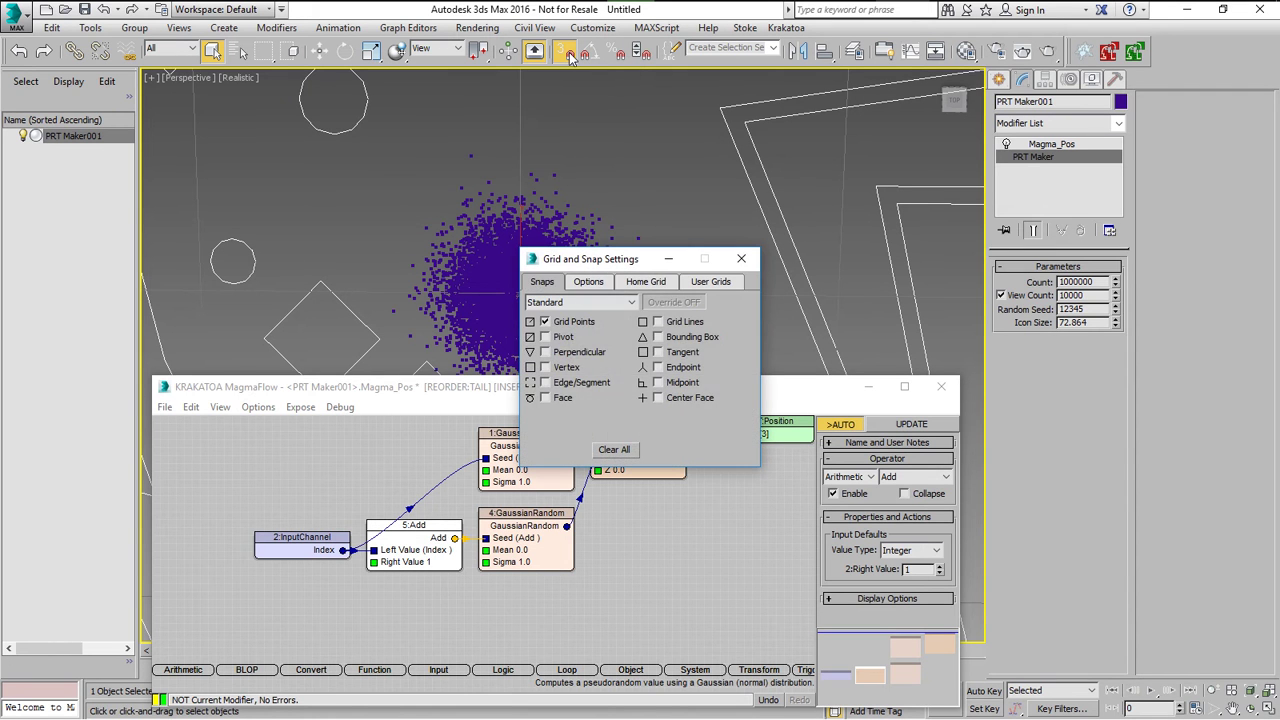
left_click(647, 282)
left_click(551, 366)
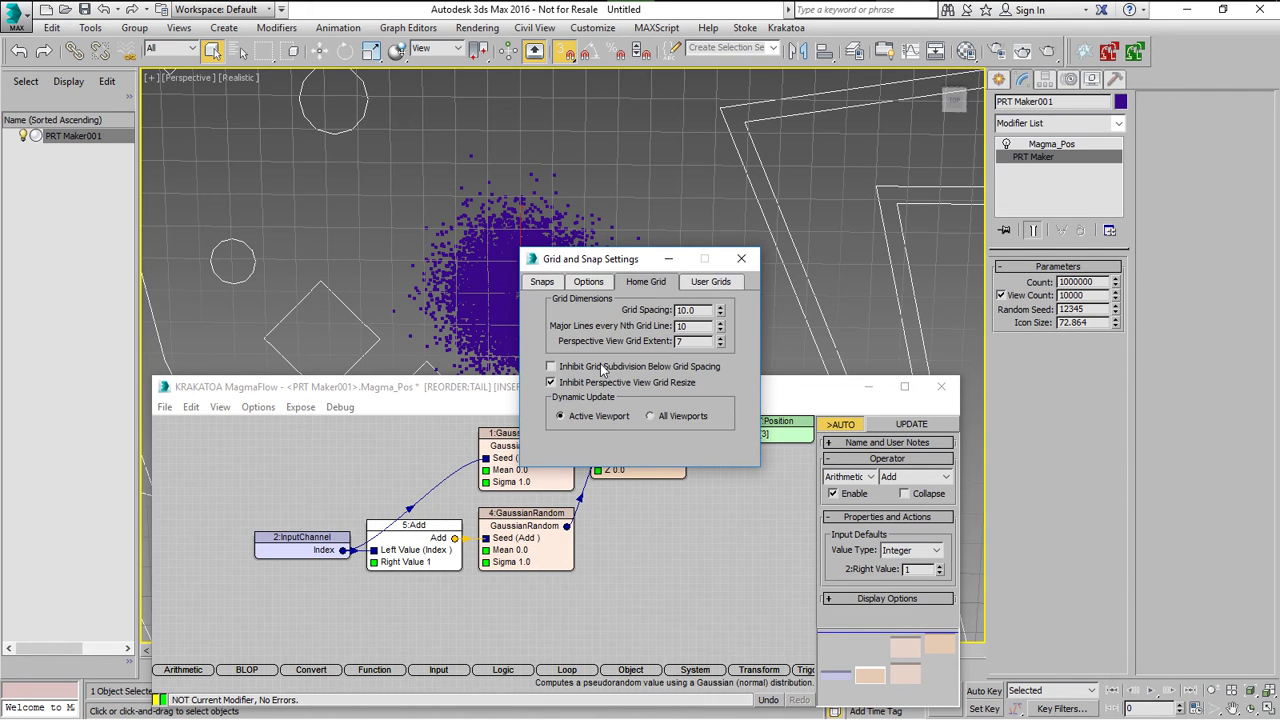
Close the grid settings, set the Y GaussianRandom's Sigma to 0.4, and set the X GaussianRandom's Mean to -1.7 and Sigma to 2.1.
left_click(741, 259)
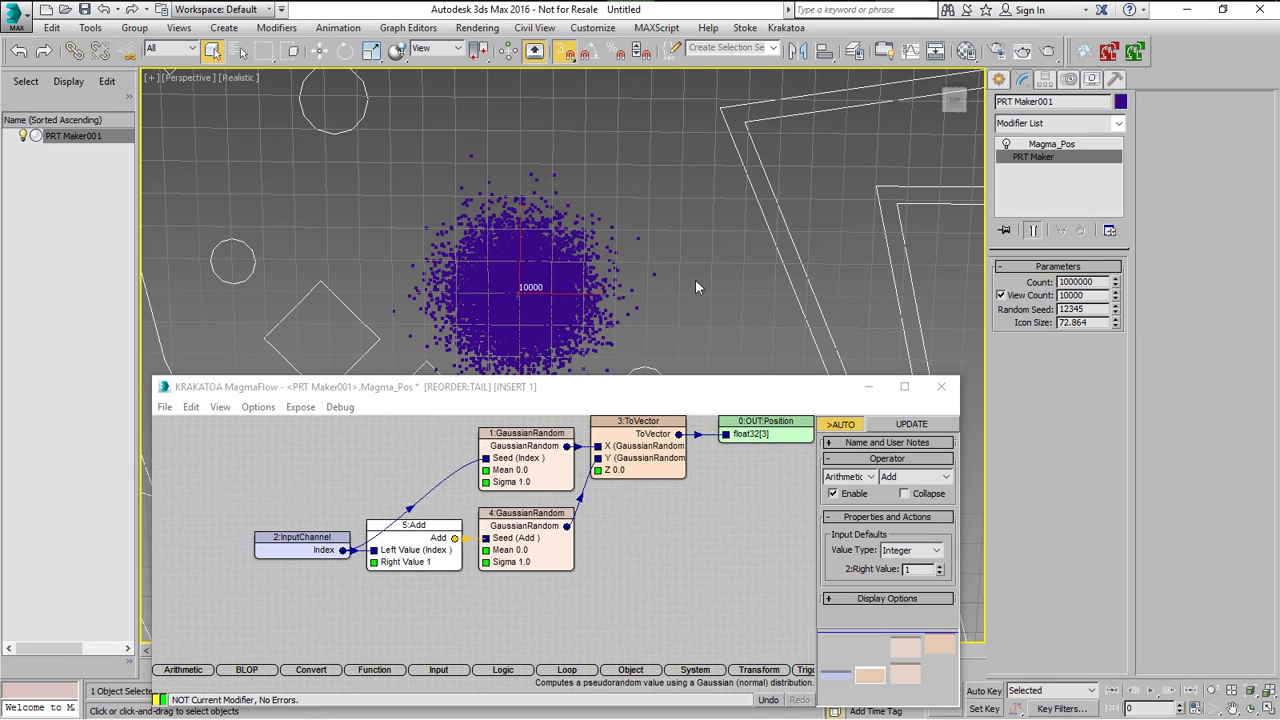
left_click(533, 567)
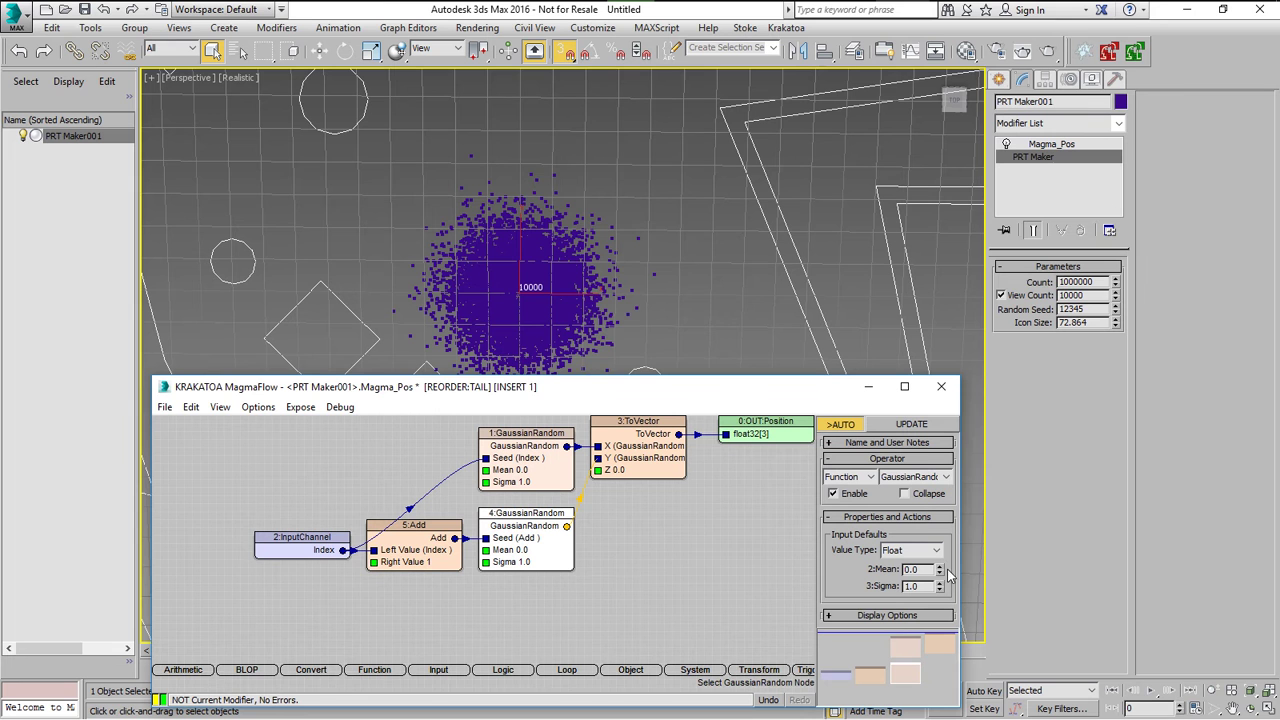
mouse_move(938, 587)
left_mouse_down()
mouse_move(938, 555)
mouse_move(938, 585)
left_mouse_up()
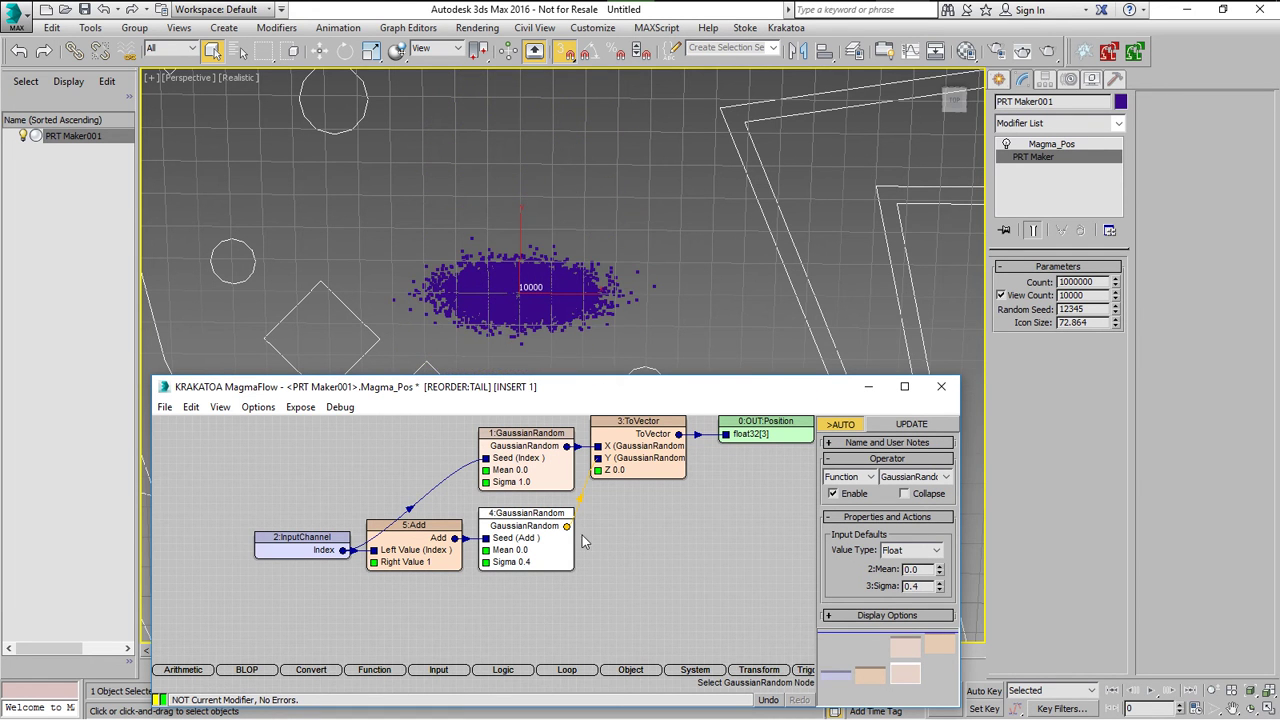
left_click(560, 485)
mouse_move(940, 587)
left_mouse_down()
mouse_move(940, 550)
mouse_move(940, 582)
mouse_move(940, 556)
mouse_move(956, 586)
left_mouse_up()
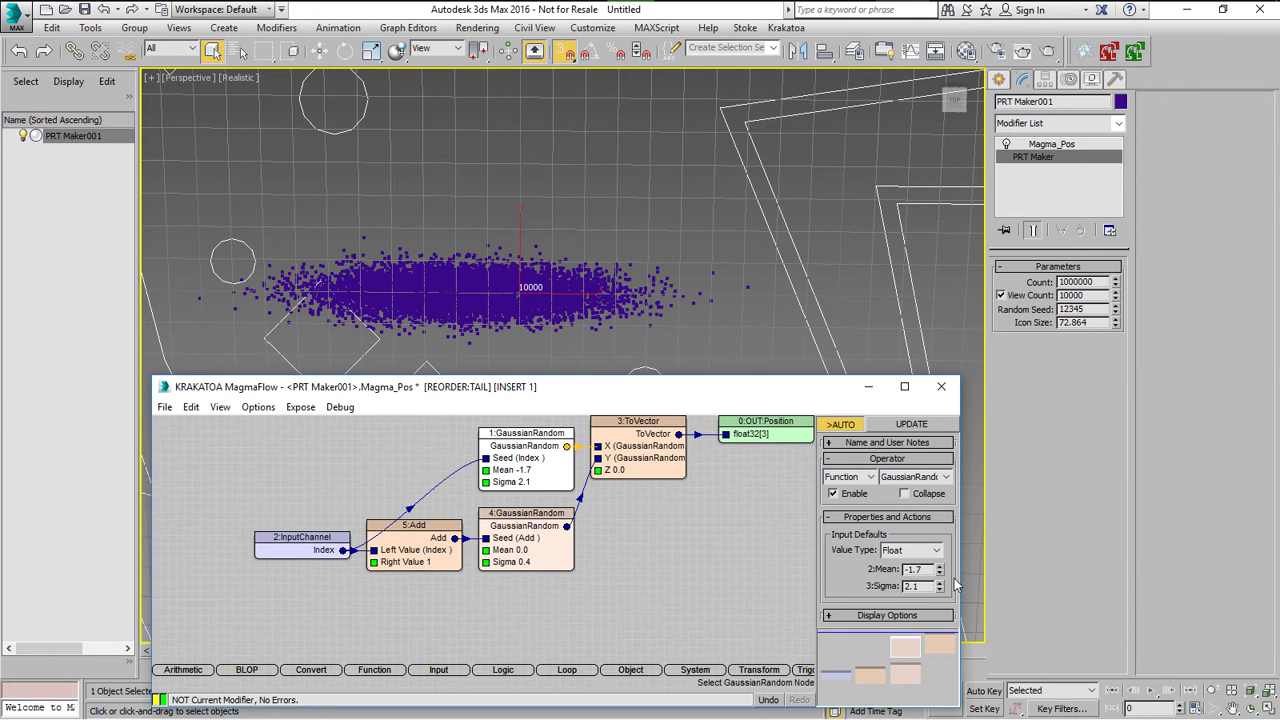
Reset the X GaussianRandom node's Mean to 0.0 and the Sigma of both the X and Y GaussianRandom nodes to 1.
right_click(940, 576)
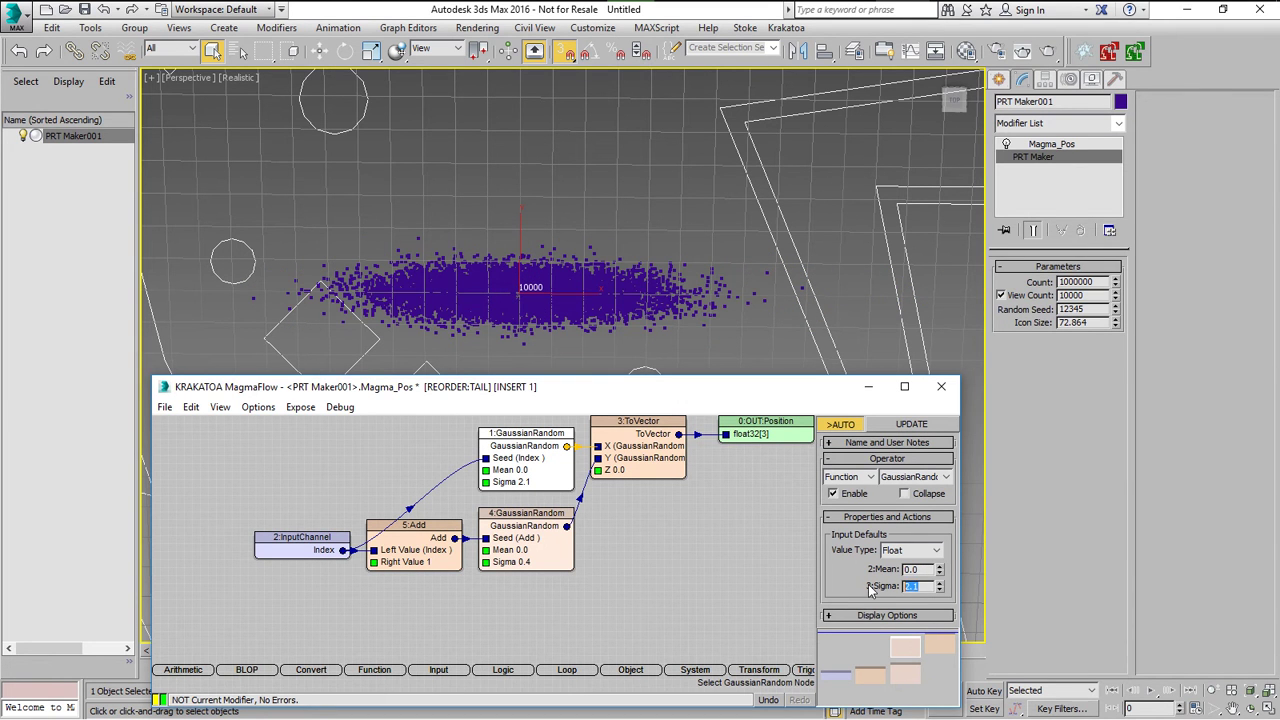
type("1")
key("Return")
left_click(532, 562)
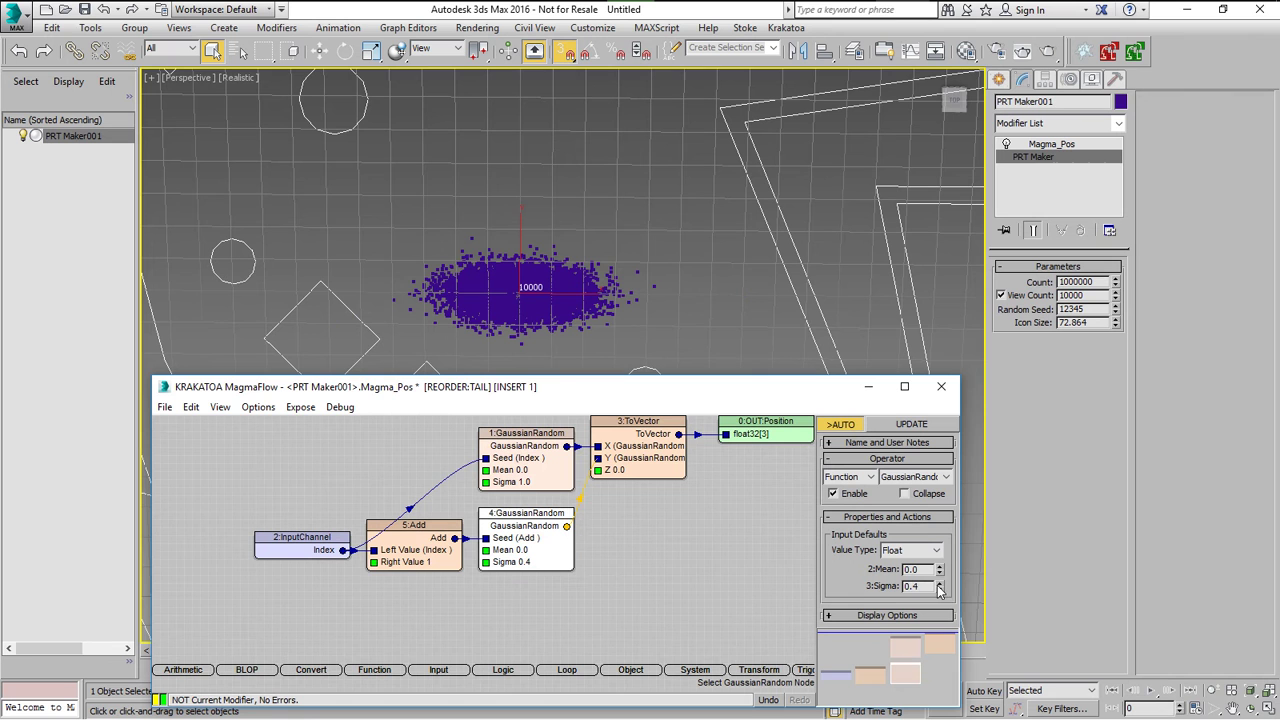
left_click_drag(926, 587, 830, 583)
type("1")
key("Return")
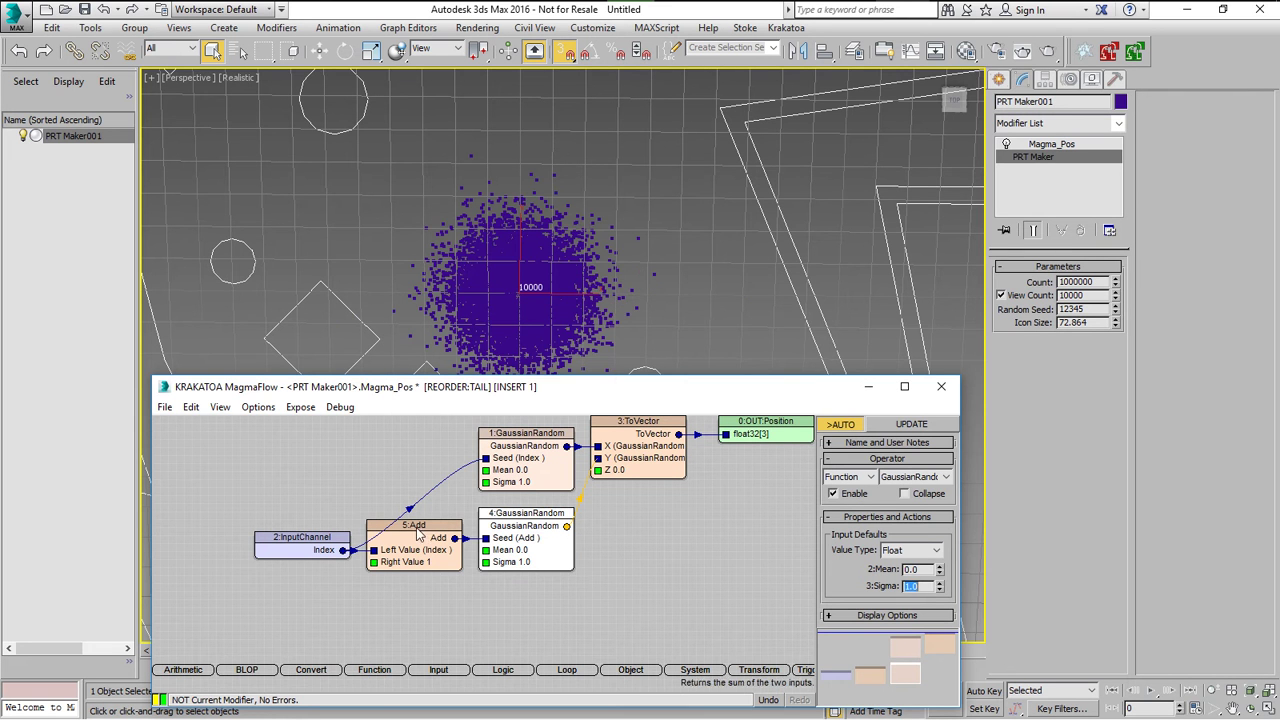
Duplicate the Add and second GaussianRandom nodes with their connections preserved, and connect the copied GaussianRandom to the ToVector node's Z input.
left_click(441, 545, "ctrl")
right_click(556, 550)
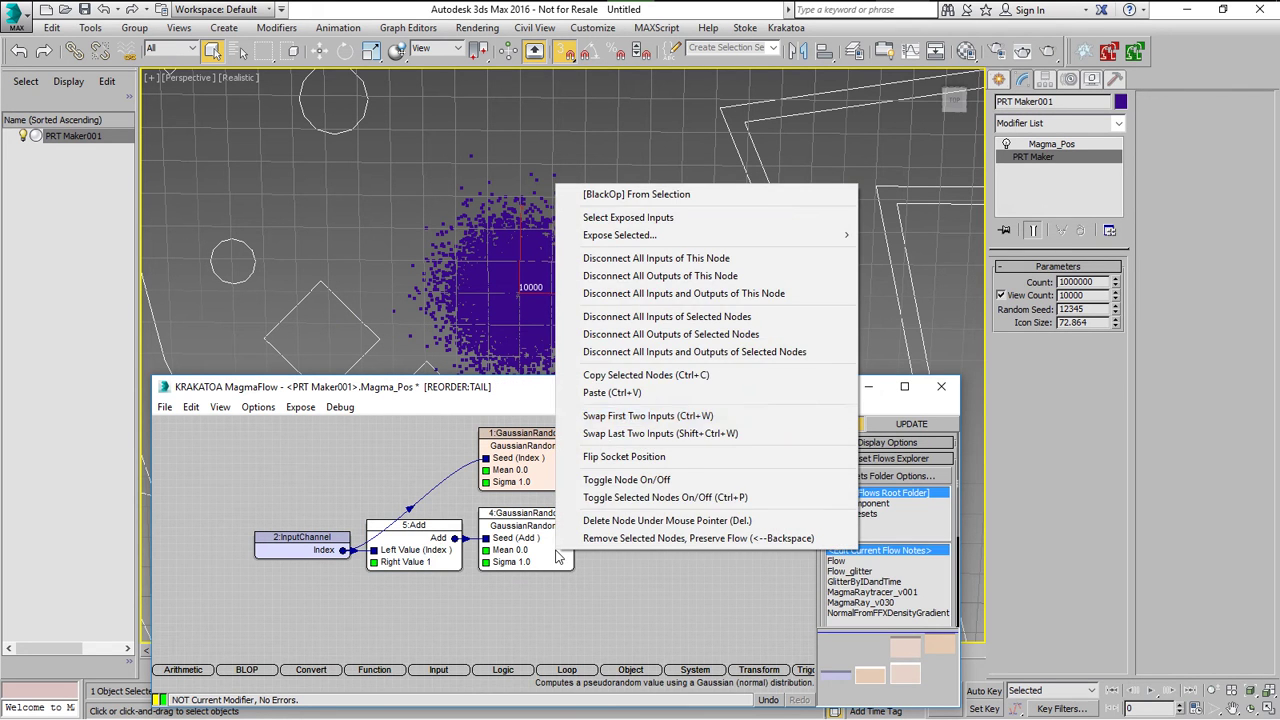
left_click(640, 374)
right_click(528, 591)
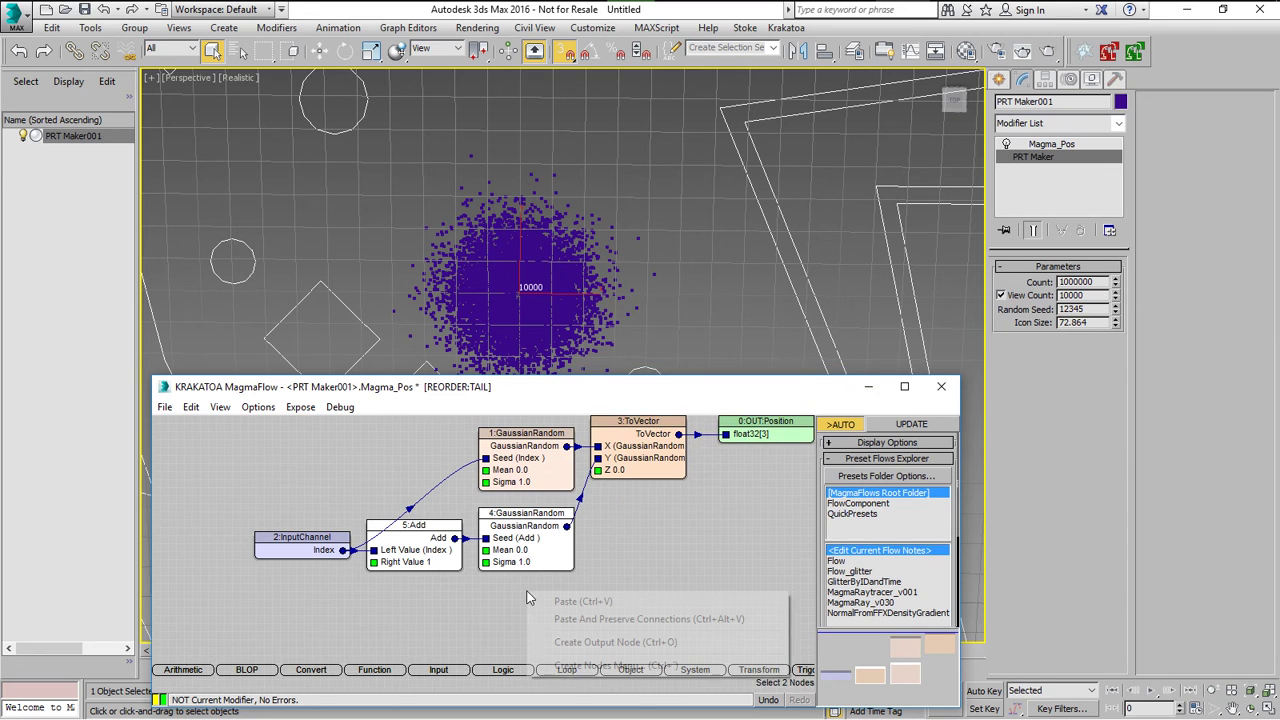
left_click(575, 621)
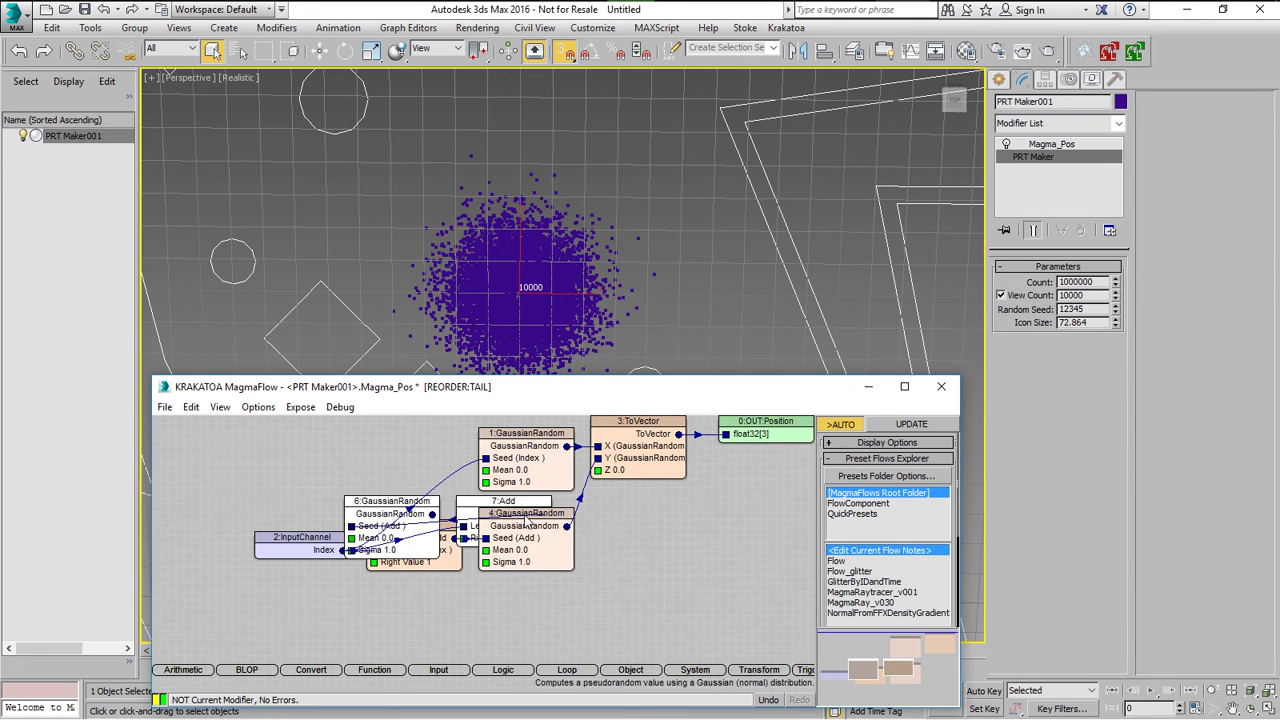
left_click_drag(432, 514, 597, 470)
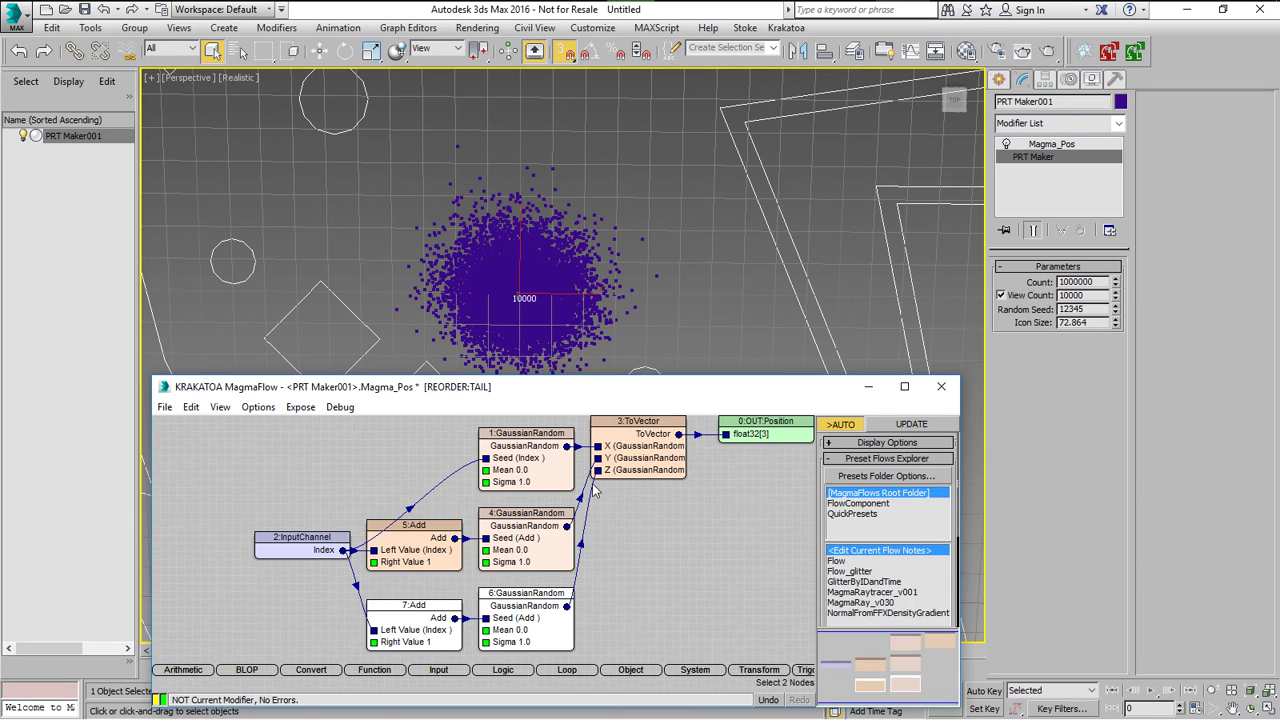
Set the copied Add node's right value to 2 and view the particle cloud from an angle.
left_click(456, 642)
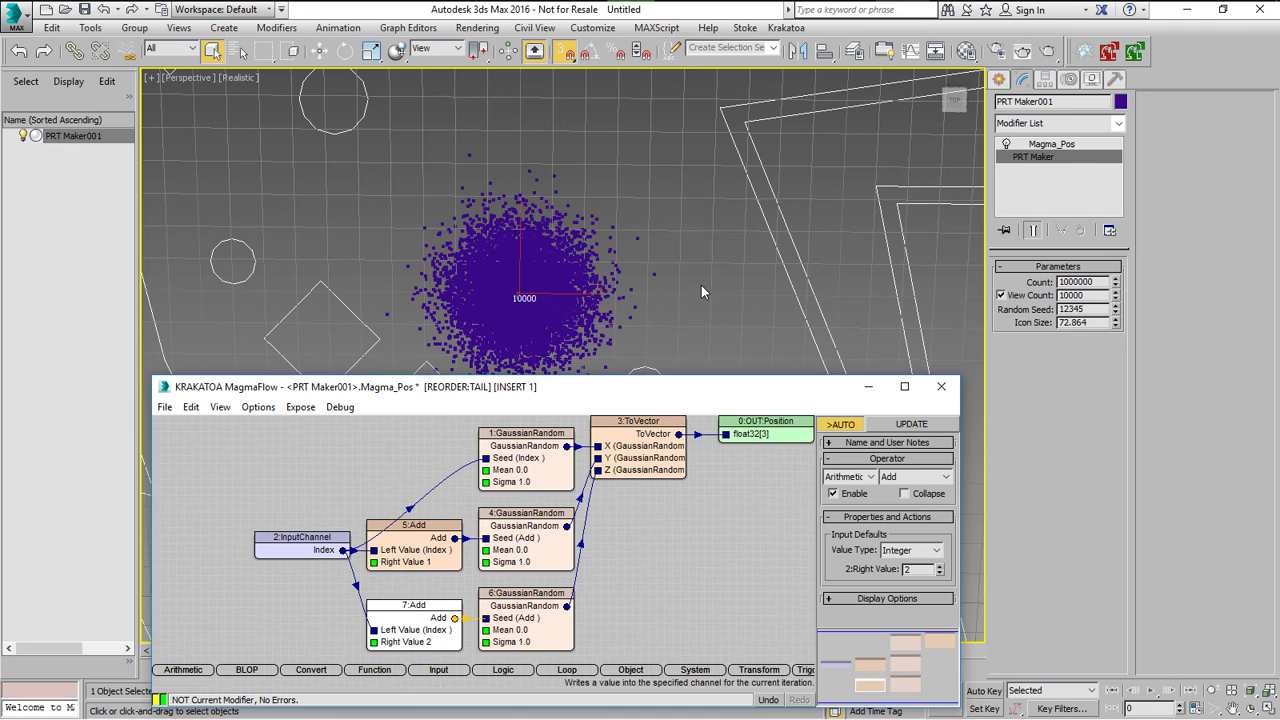
middle_click_drag(701, 285, 697, 197, "alt")
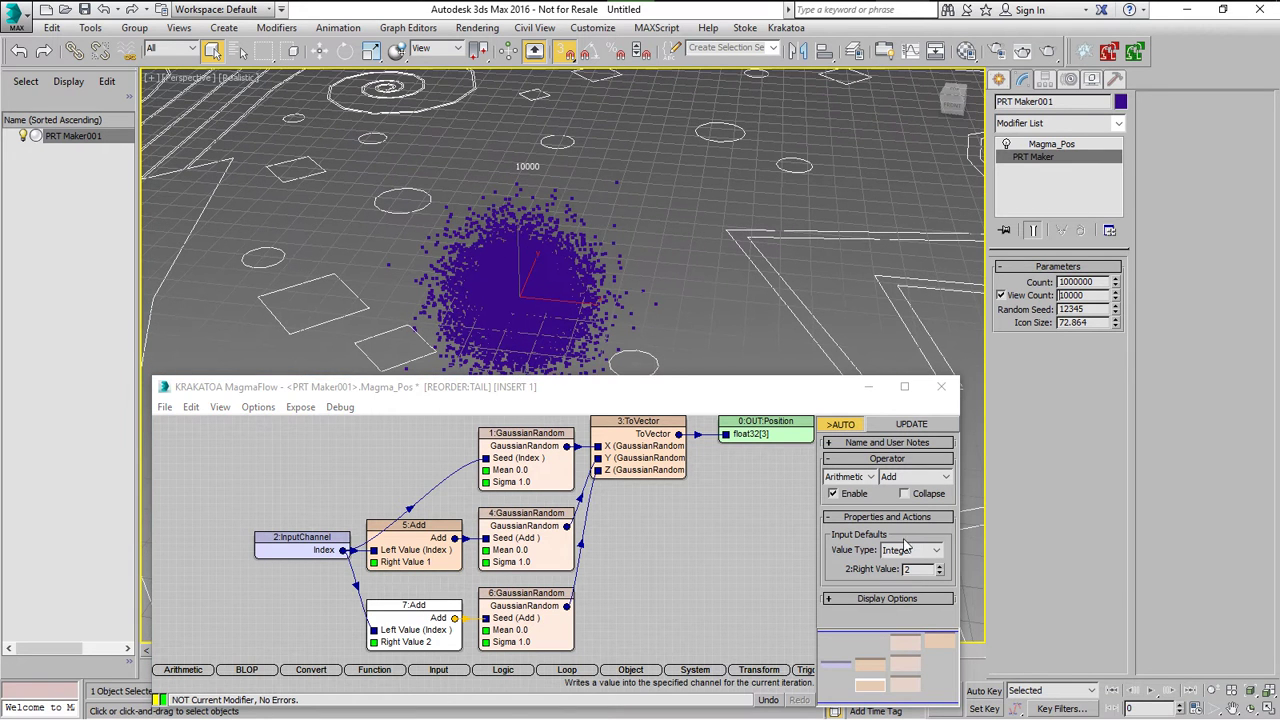
Try a right value of 1 on the copied Add node, hide the grid, and inspect the cloud's shape from several angles.
left_click(939, 573)
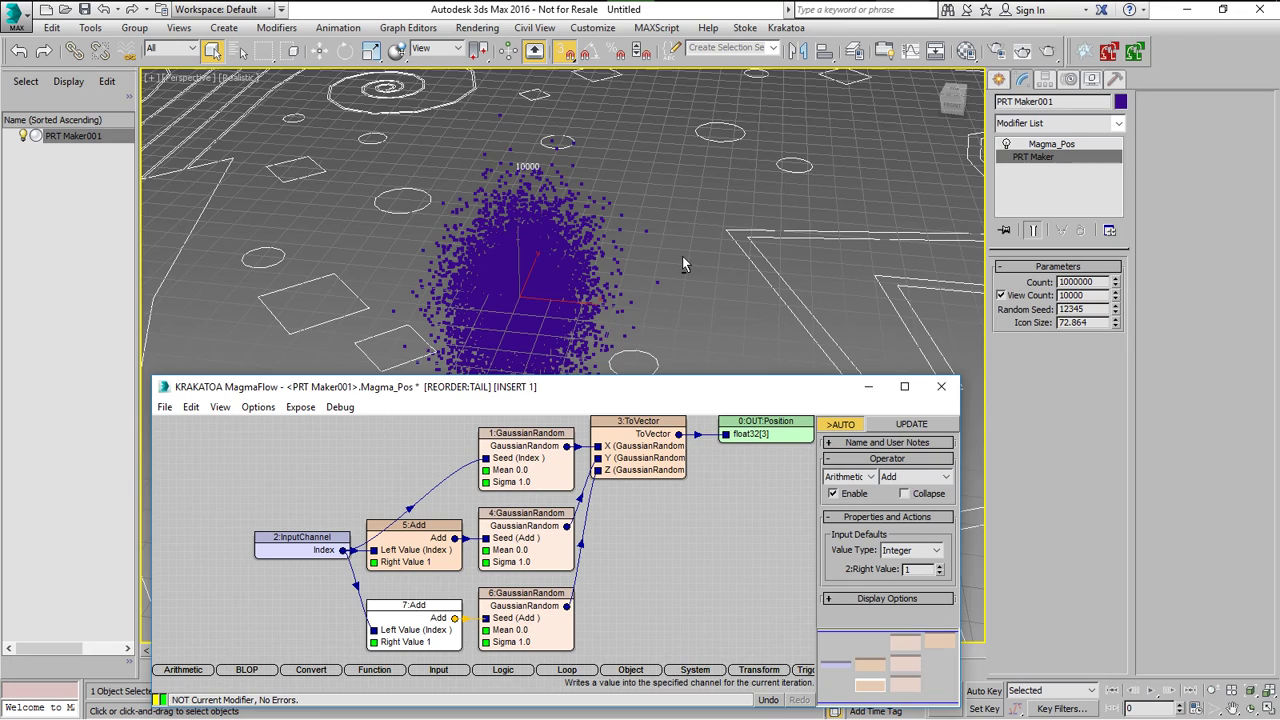
middle_click_drag(686, 264, 592, 222, "alt")
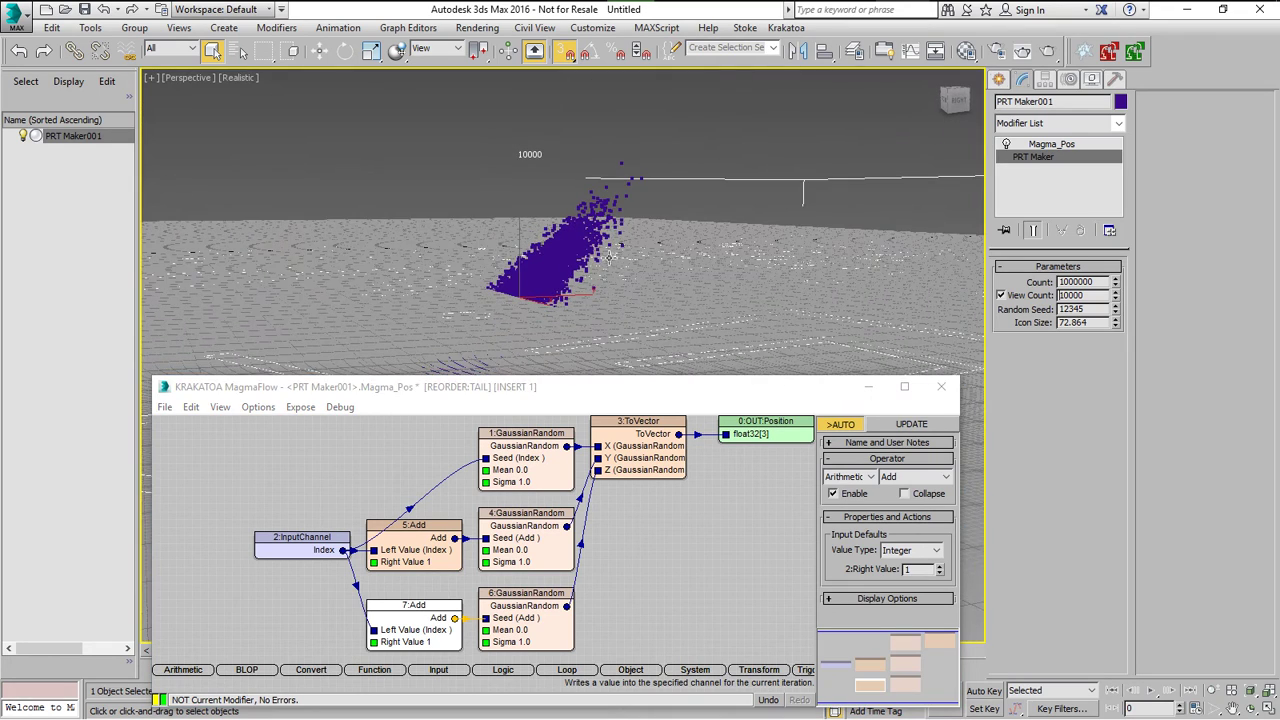
mouse_move(657, 291)
middle_mouse_down("alt")
mouse_move(668, 308)
mouse_move(653, 311)
middle_mouse_up("alt")
key("g")
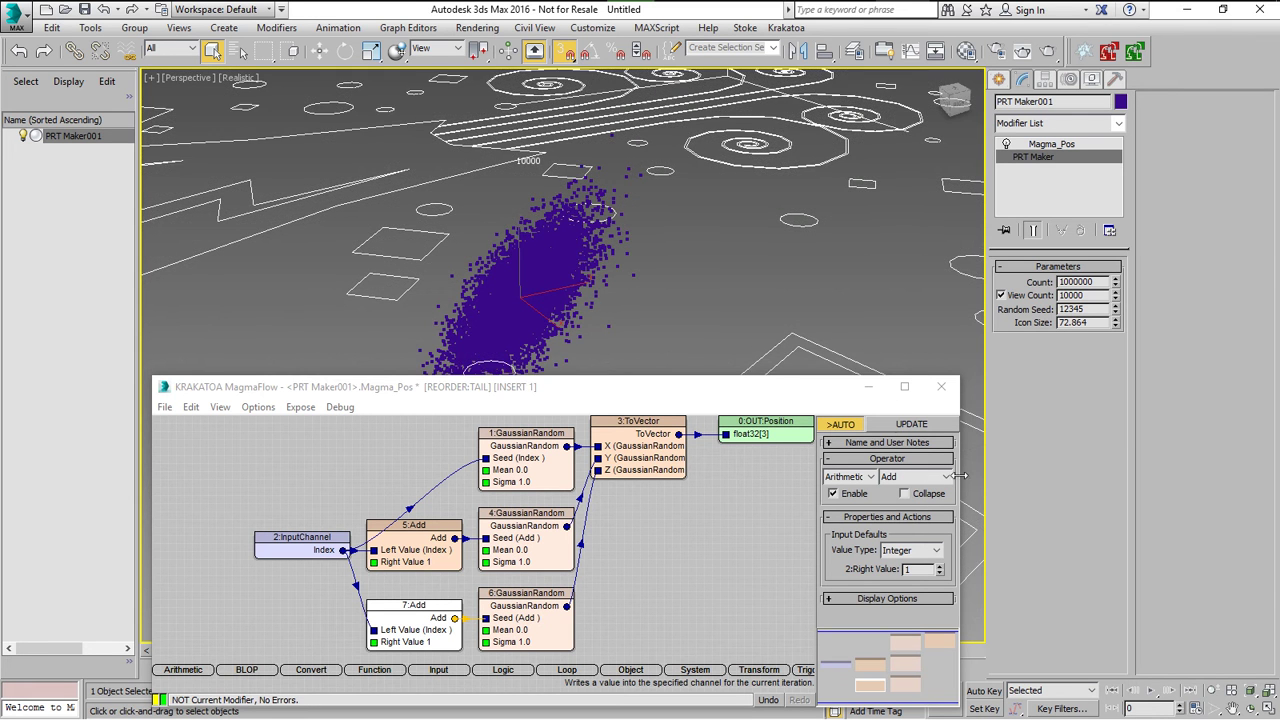
middle_click_drag(700, 245, 775, 262, "alt")
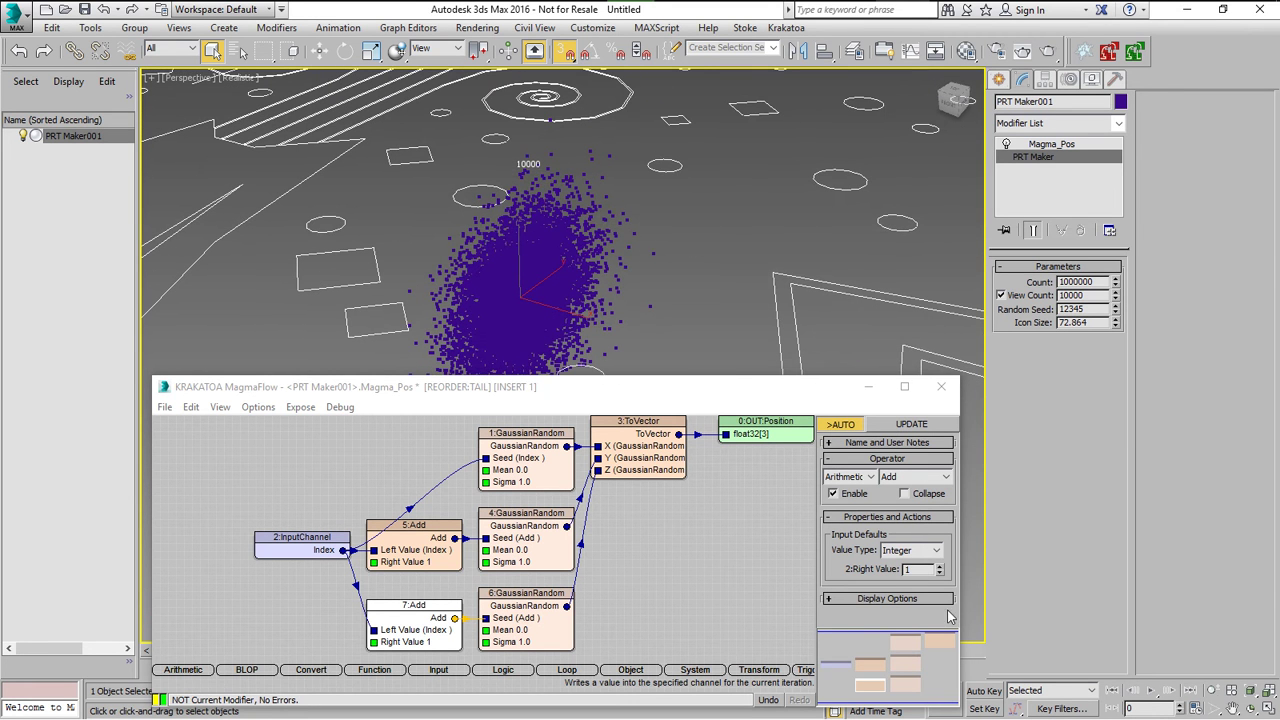
Restore the copied Add node's right value to 2 and check the cloud from another angle.
left_click(940, 566)
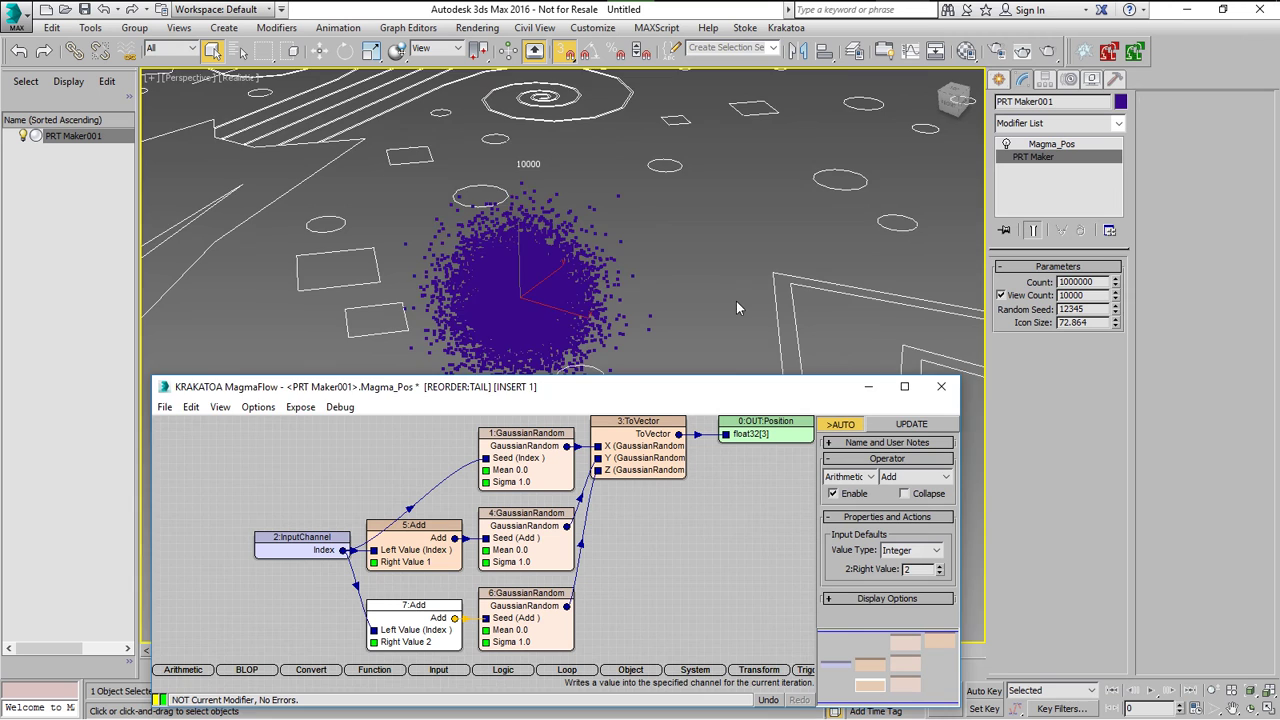
middle_click_drag(606, 248, 660, 268, "alt")
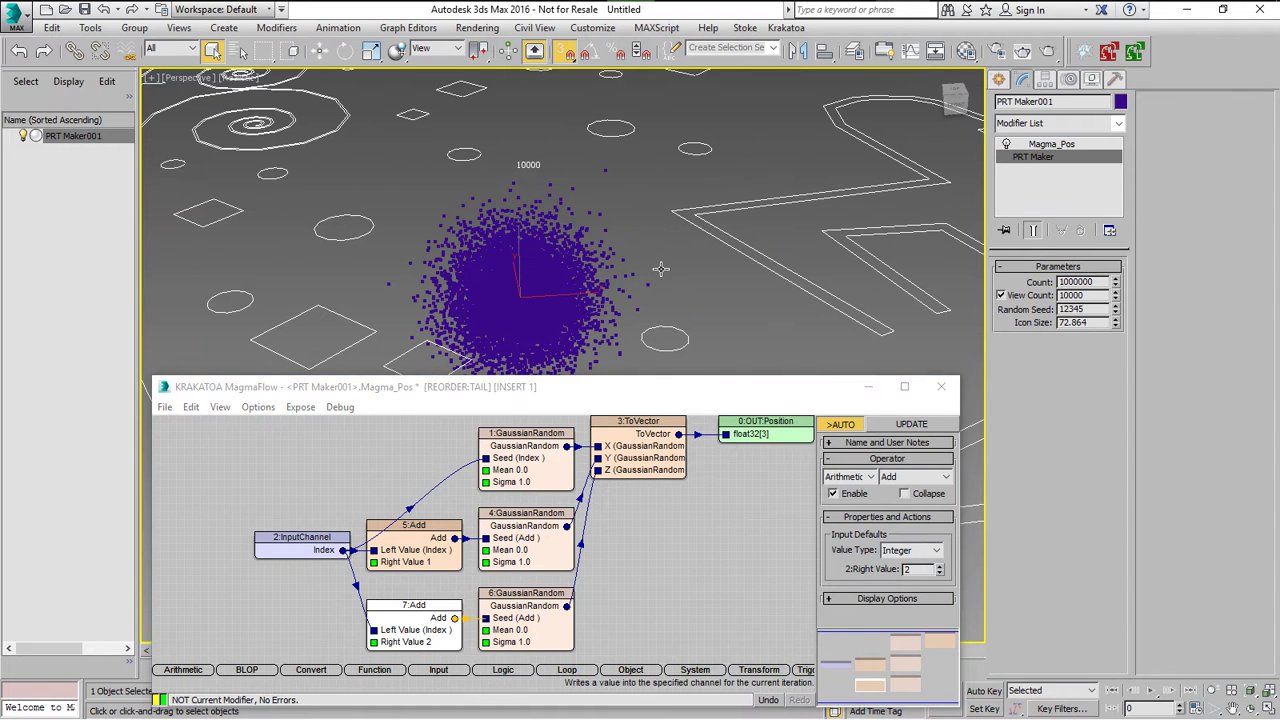
Set the Sigma of the GaussianRandom node feeding Z to 0.9 and close the MagmaFlow editor.
left_click(538, 612)
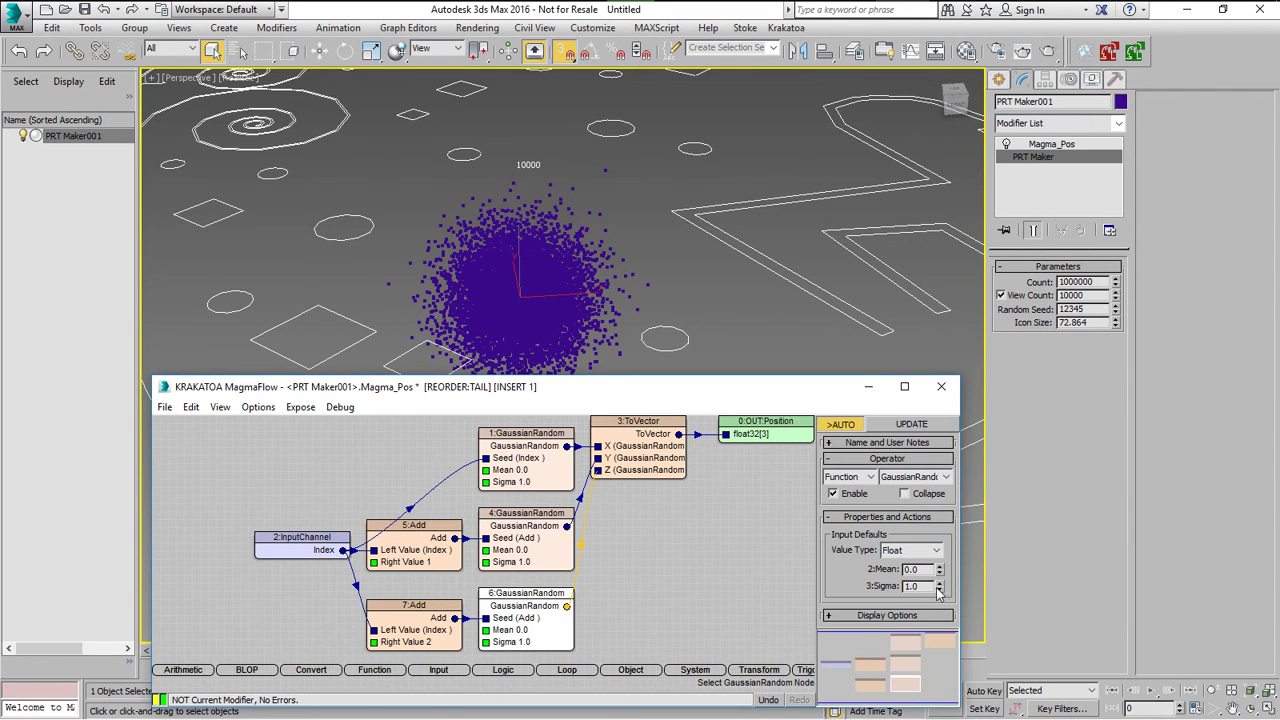
mouse_move(938, 592)
left_mouse_down()
mouse_move(951, 578)
mouse_move(958, 599)
mouse_move(958, 585)
left_mouse_up()
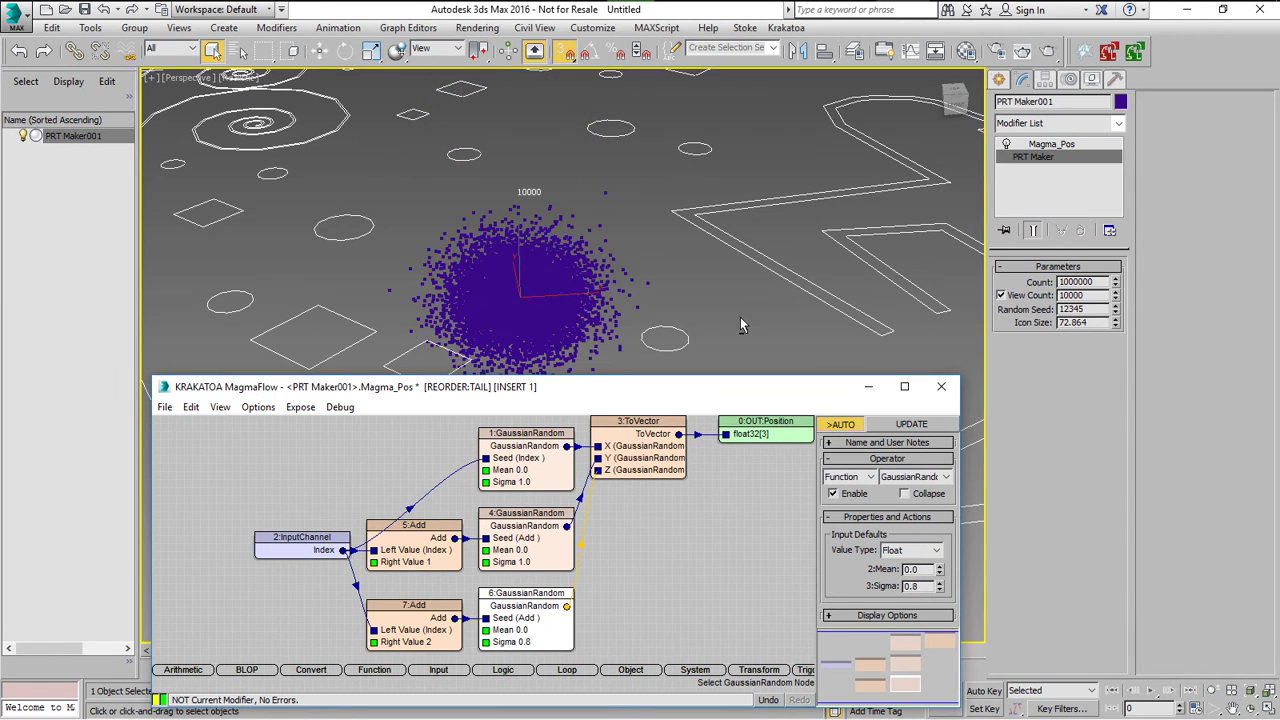
middle_click_drag(740, 320, 658, 308, "alt")
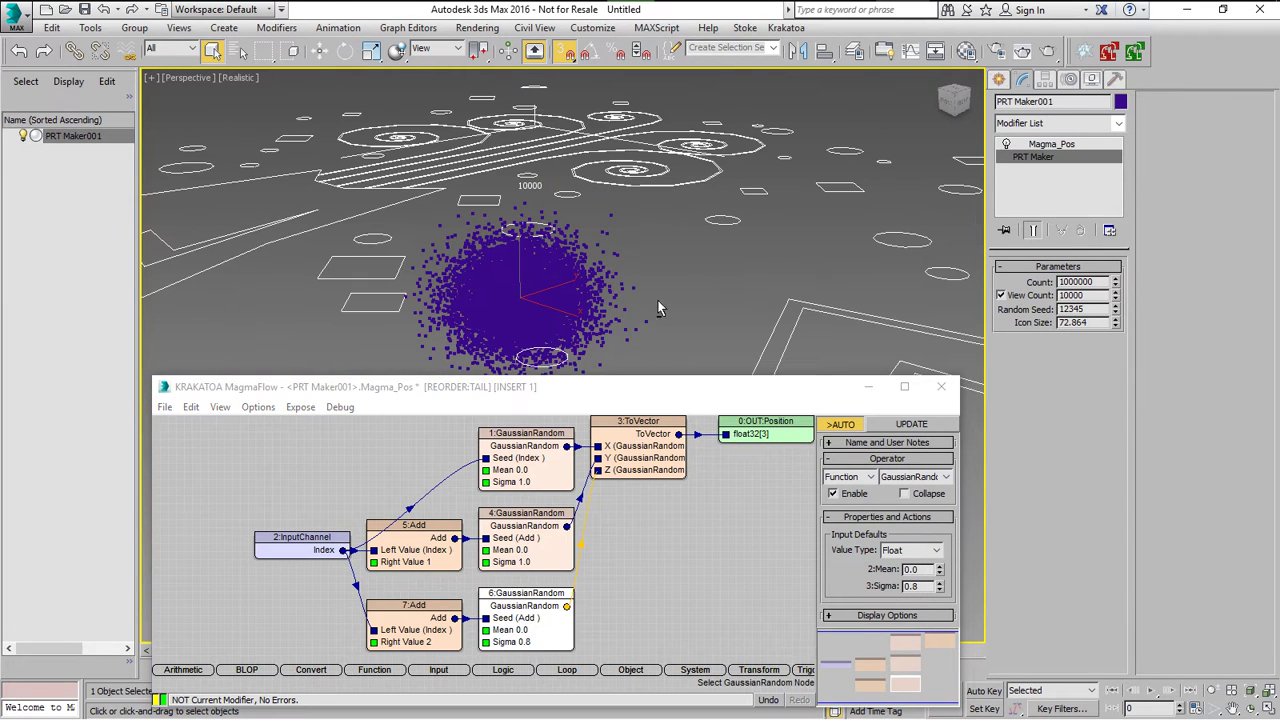
right_click(940, 588)
left_click_drag(939, 585, 939, 585)
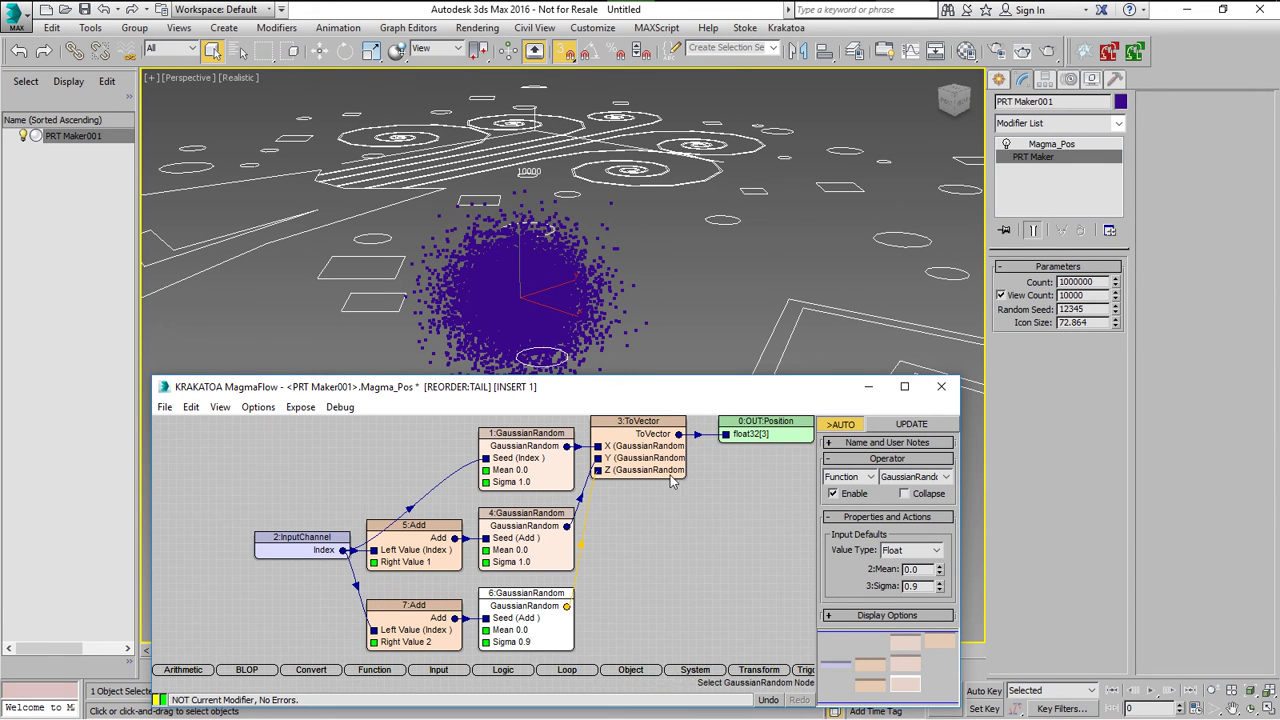
left_click(679, 507)
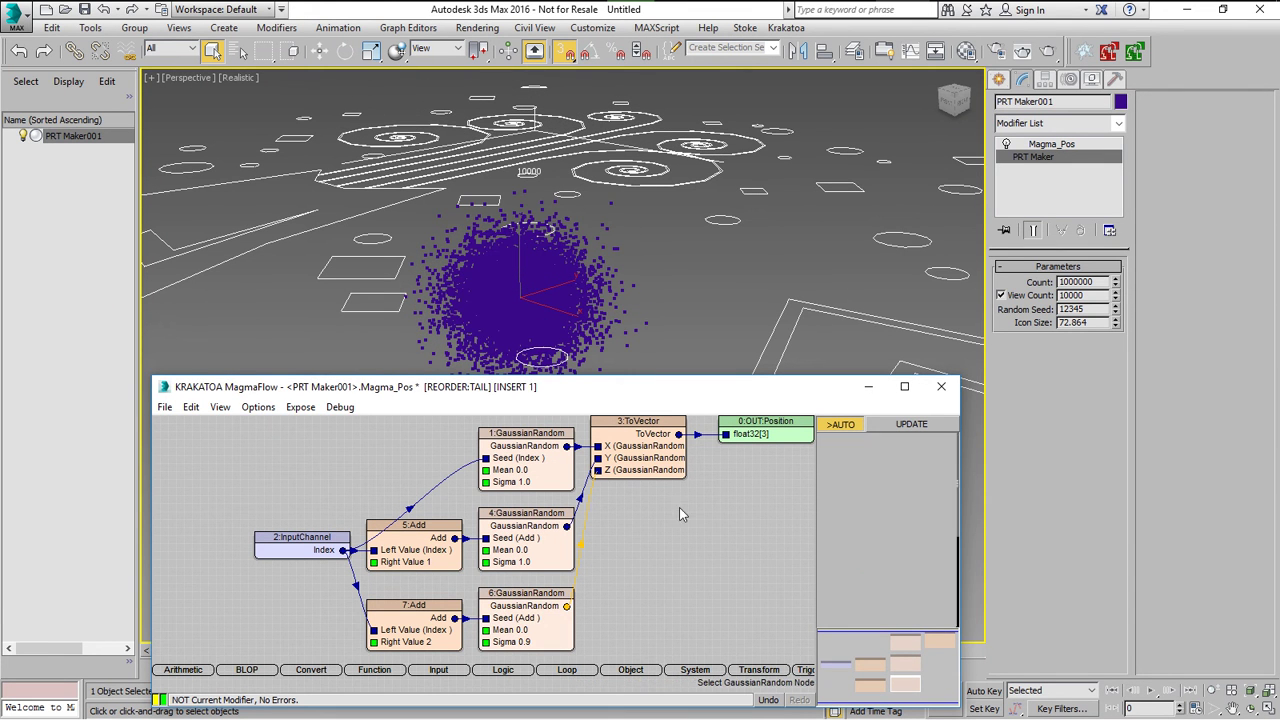
left_click(941, 387)
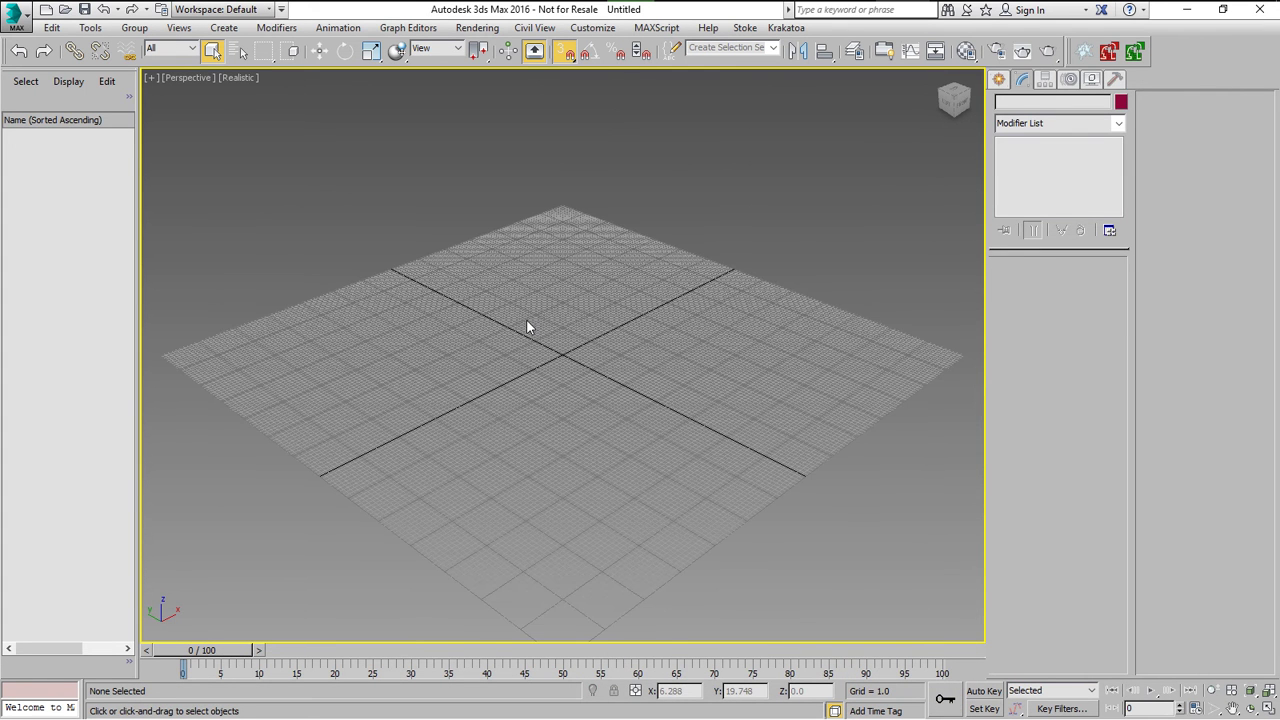
Create a standard primitive teapot at the world origin with a radius of about 16.6 and 16 segments.
left_click(1000, 80)
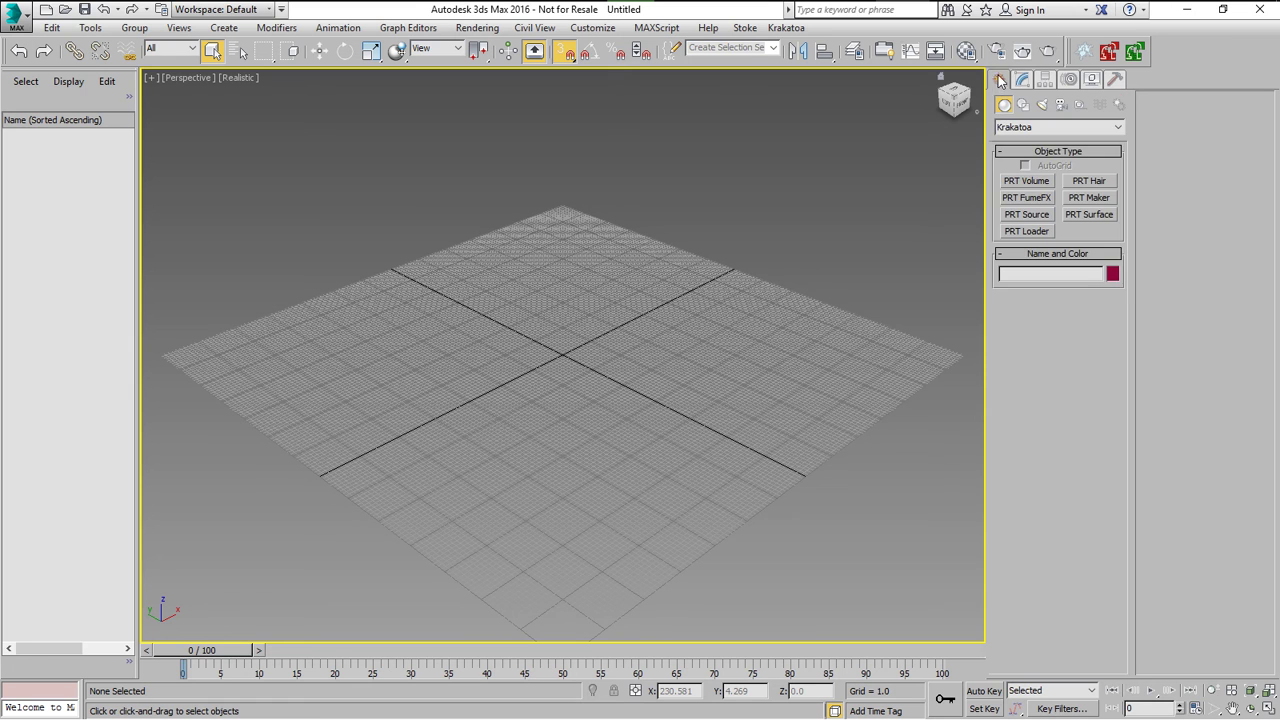
left_click(1004, 128)
left_click(1026, 140)
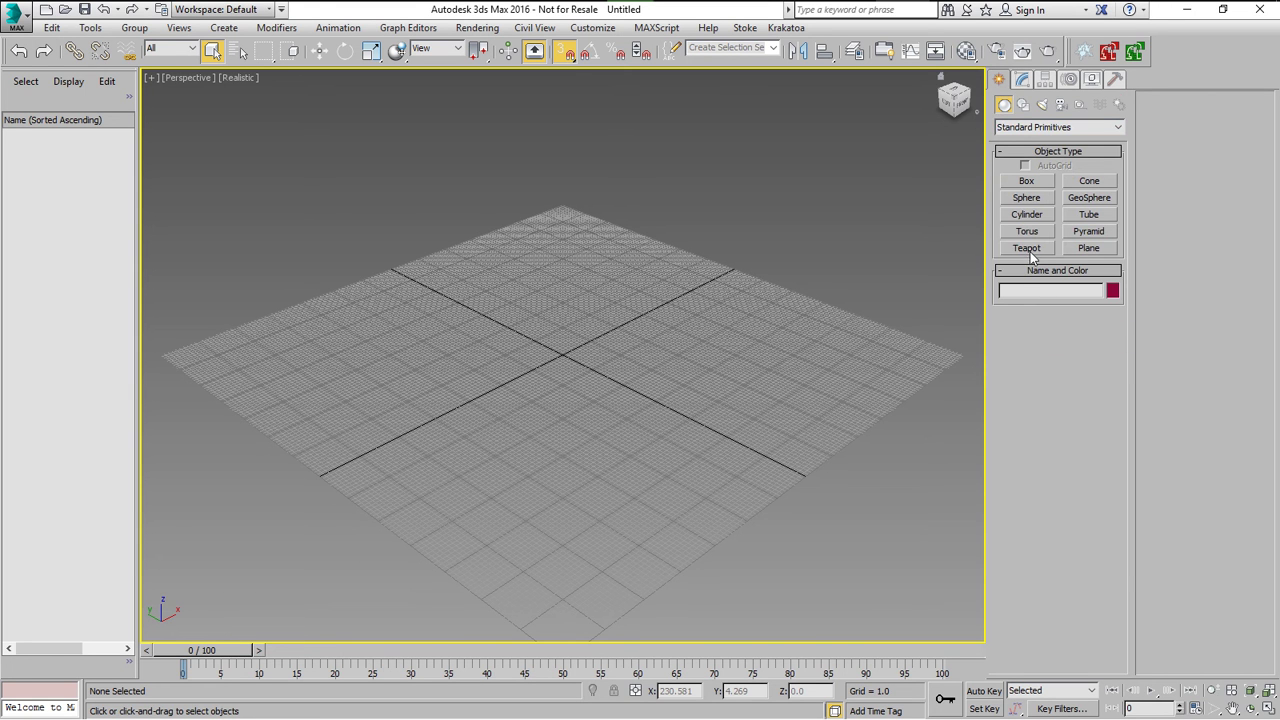
left_click(1027, 248)
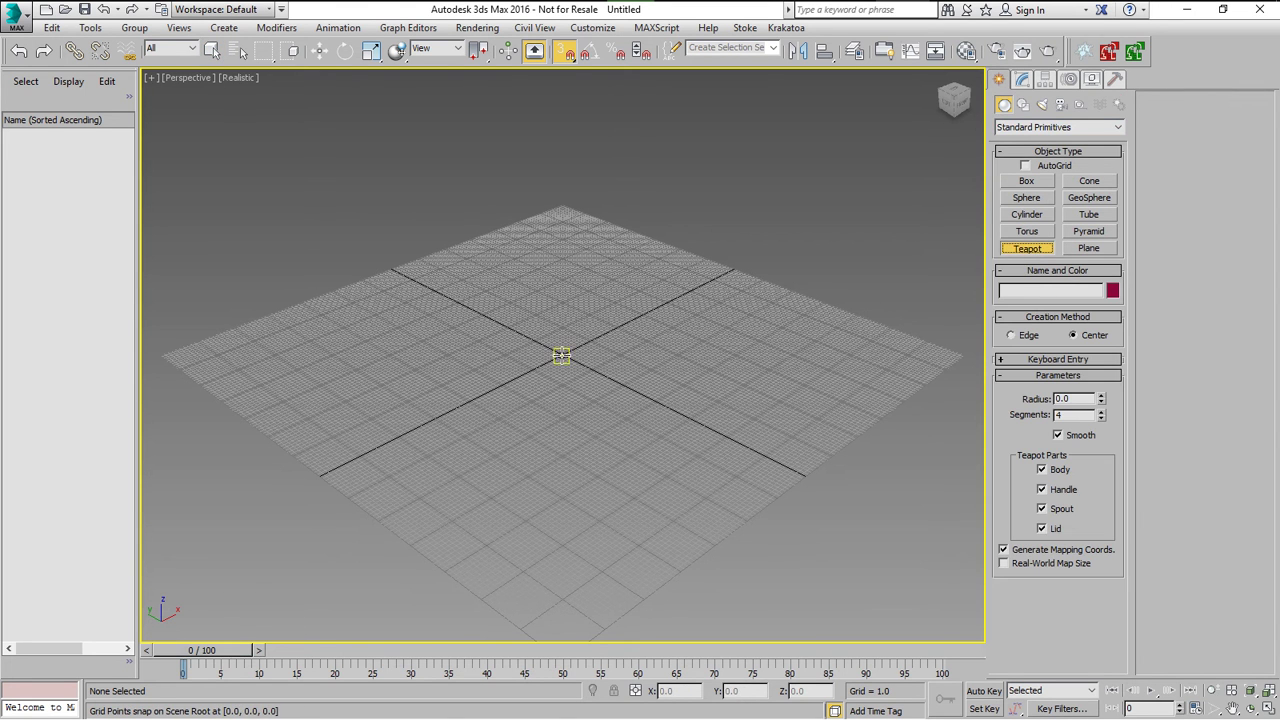
left_click_drag(561, 356, 604, 400)
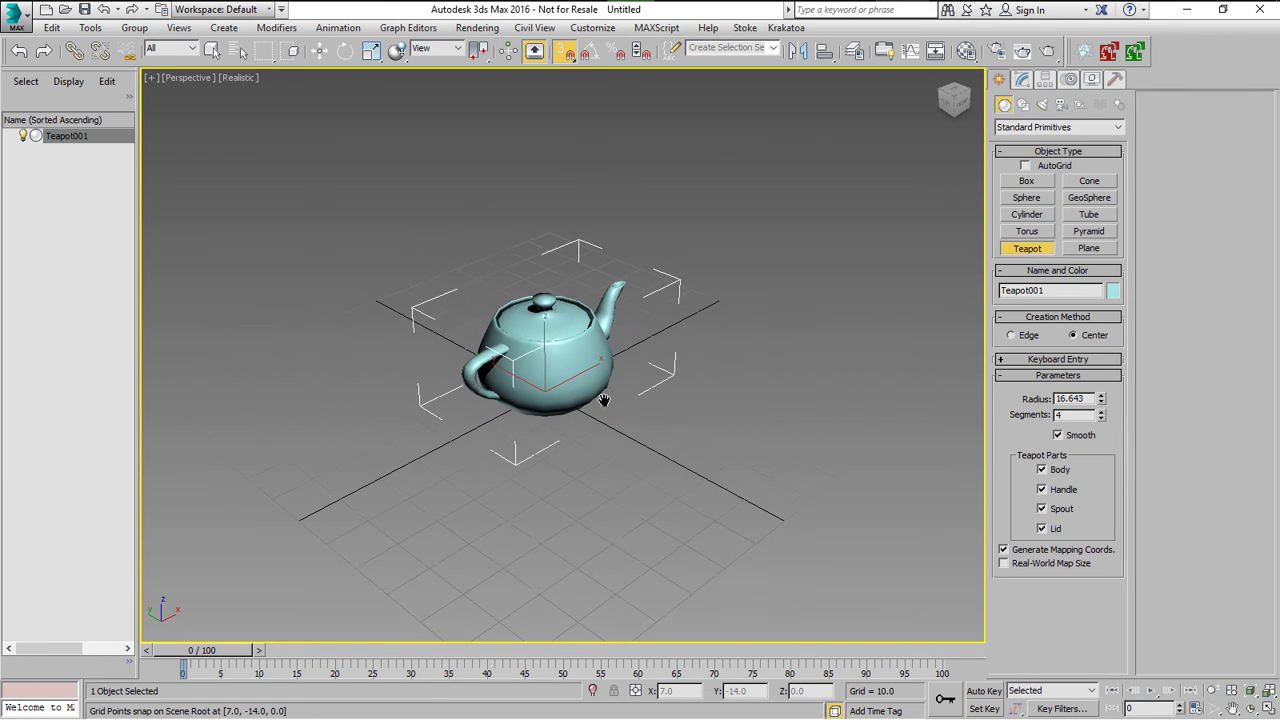
scroll(602, 399, "up", 5)
middle_click_drag(602, 399, 657, 426)
right_click(658, 426)
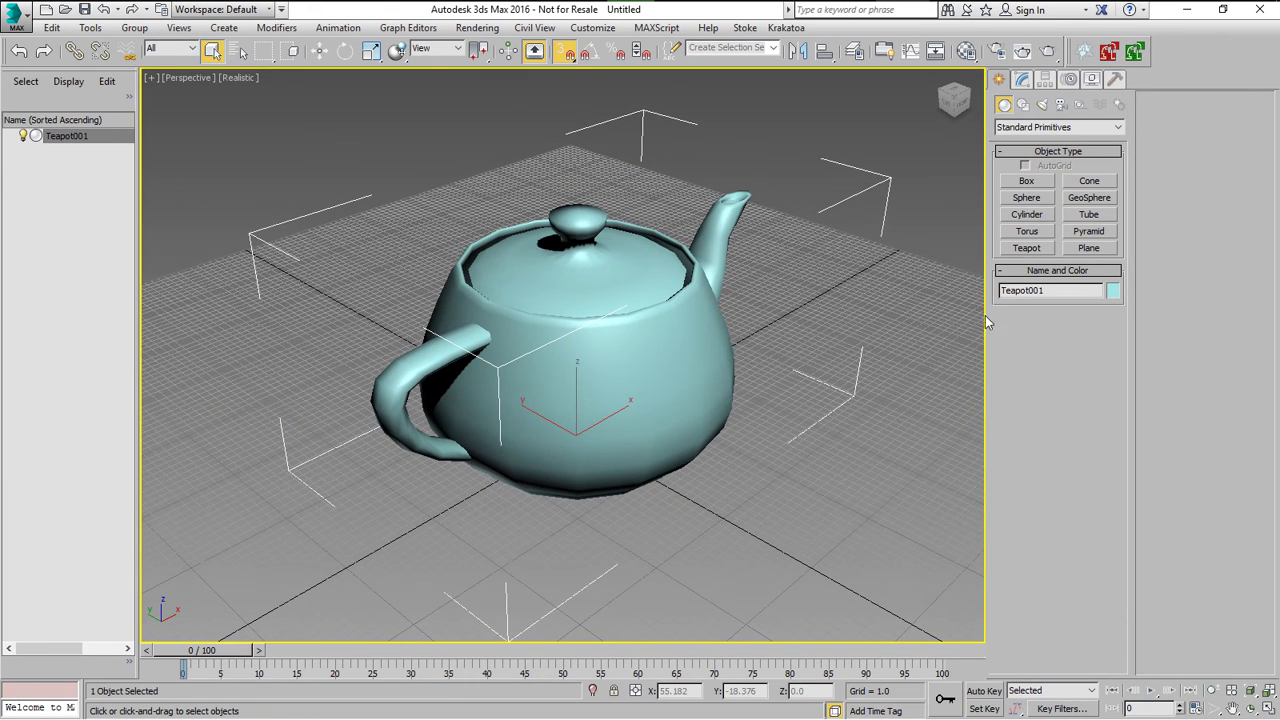
left_click(1022, 79)
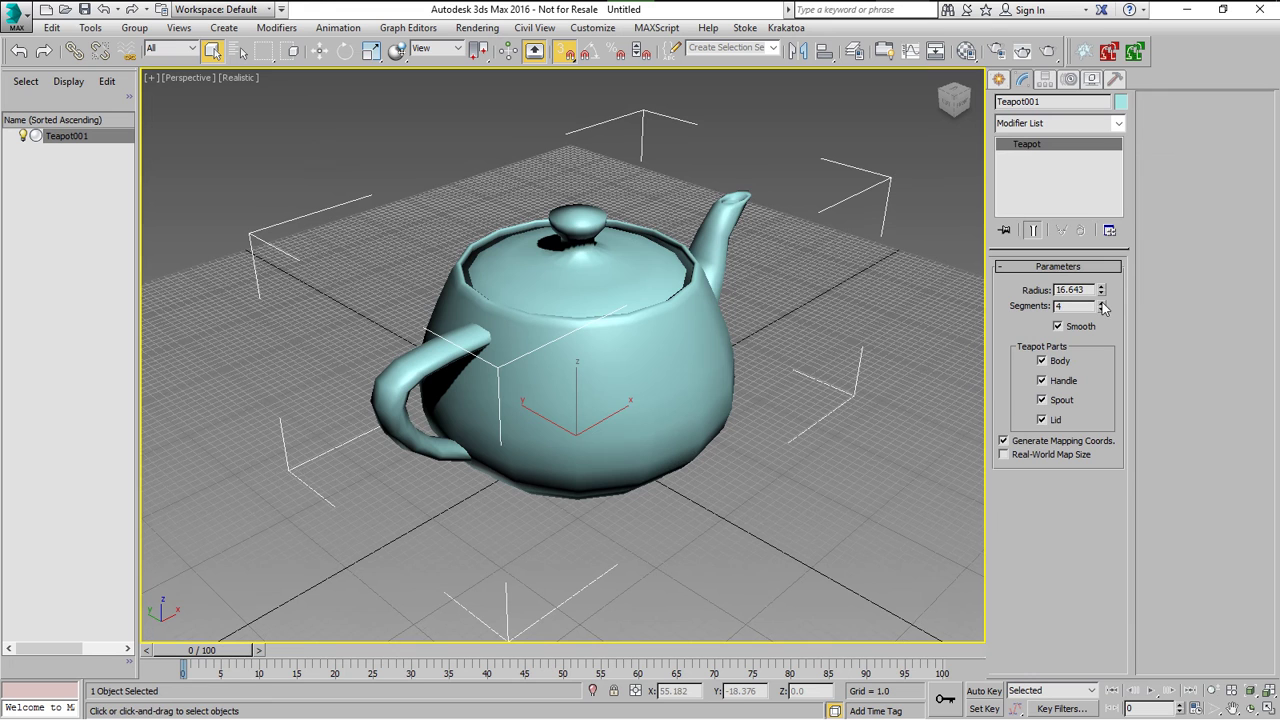
right_click(1101, 305)
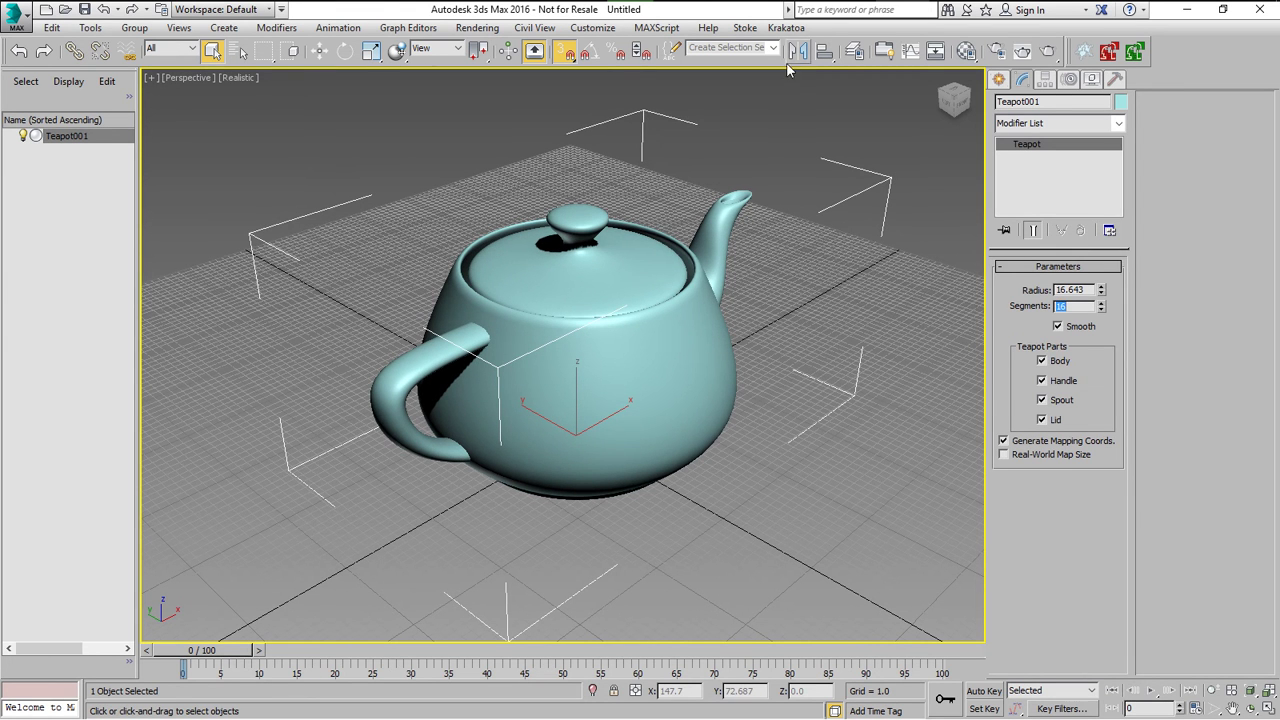
Create a Krakatoa PRT Surface object from the selected teapot and view its particles from the side.
left_click(786, 28)
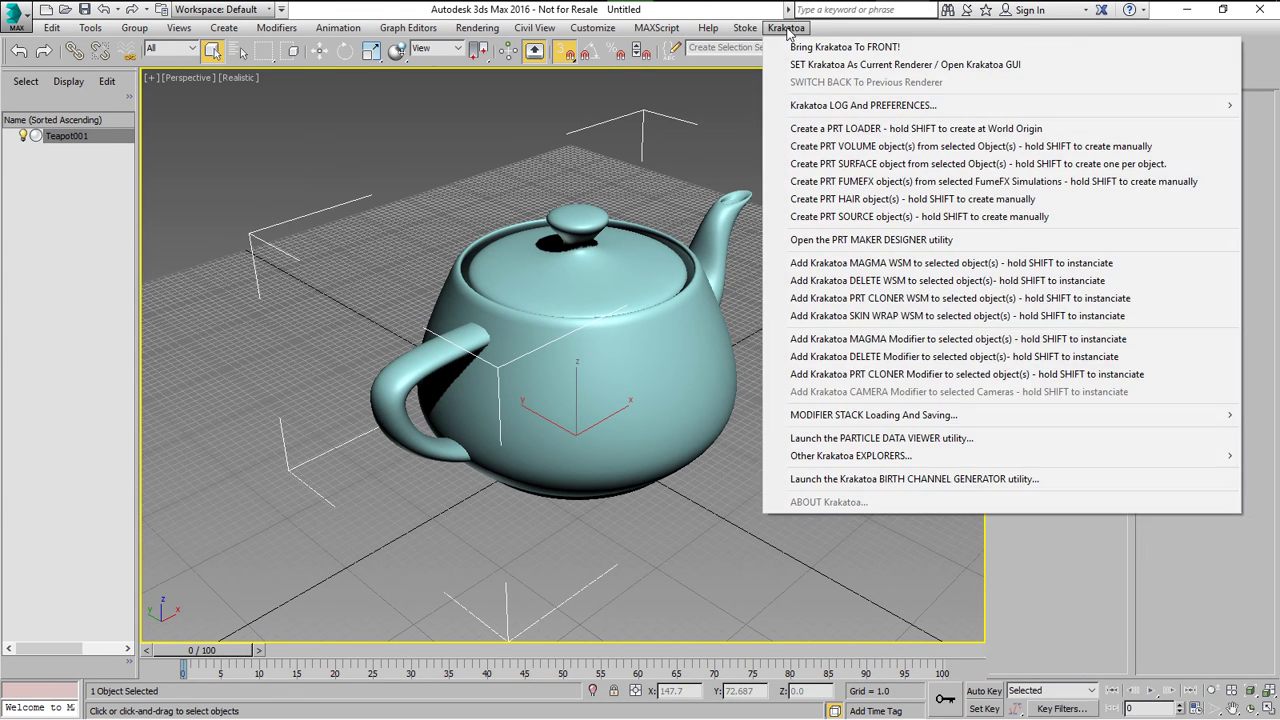
left_click(909, 164)
middle_click_drag(763, 334, 777, 380, "alt")
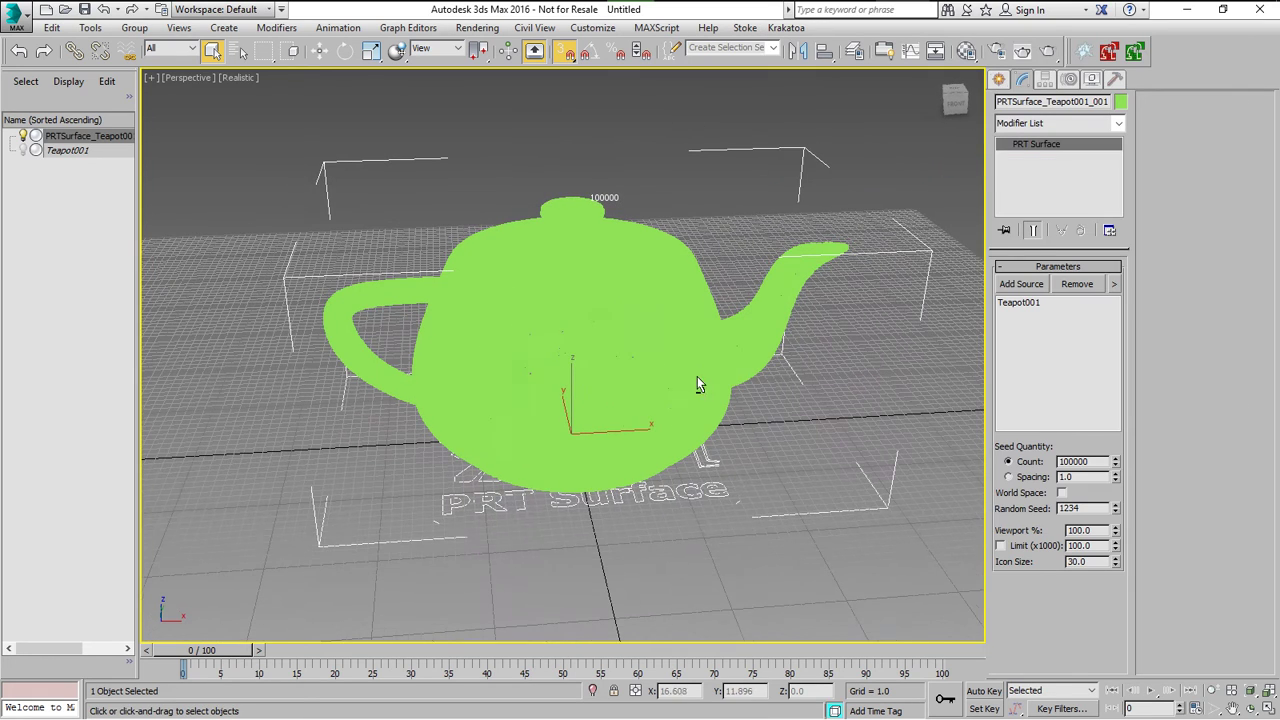
Add a Krakatoa Magma modifier to the teapot's PRT Surface and connect a GaussianRandom function to the Multiply node's right value.
left_click(782, 28)
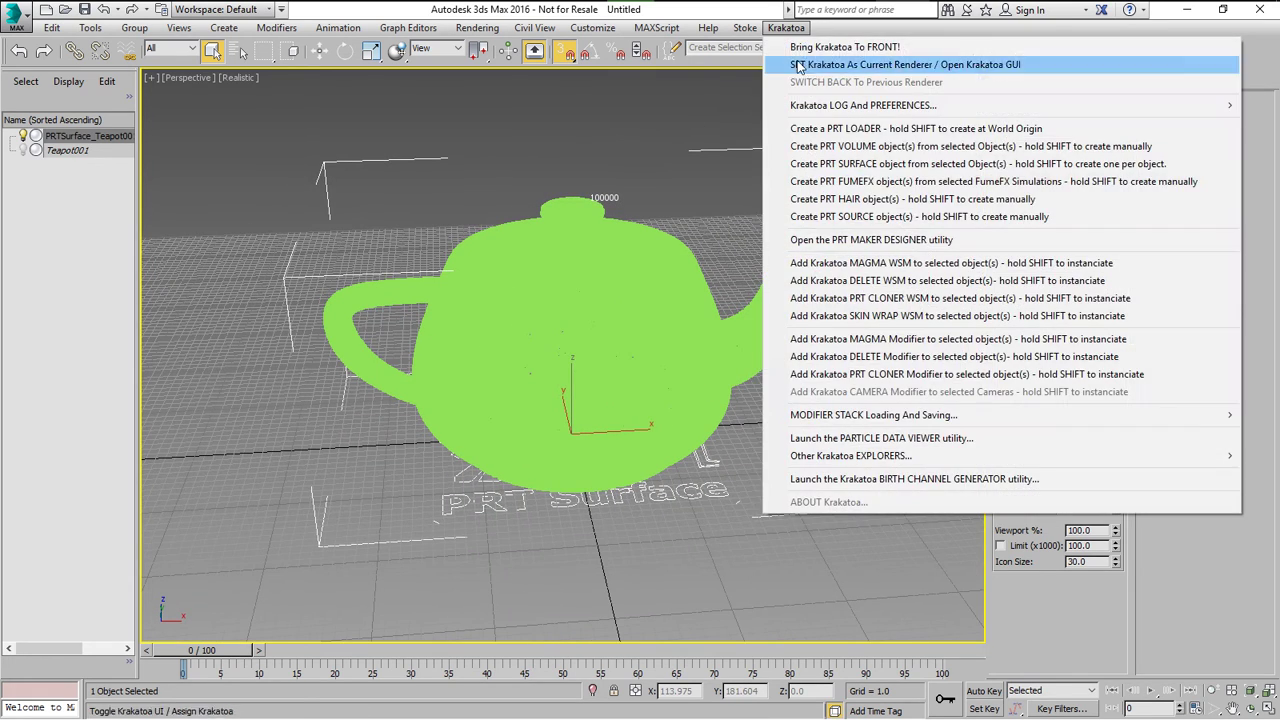
left_click(893, 340)
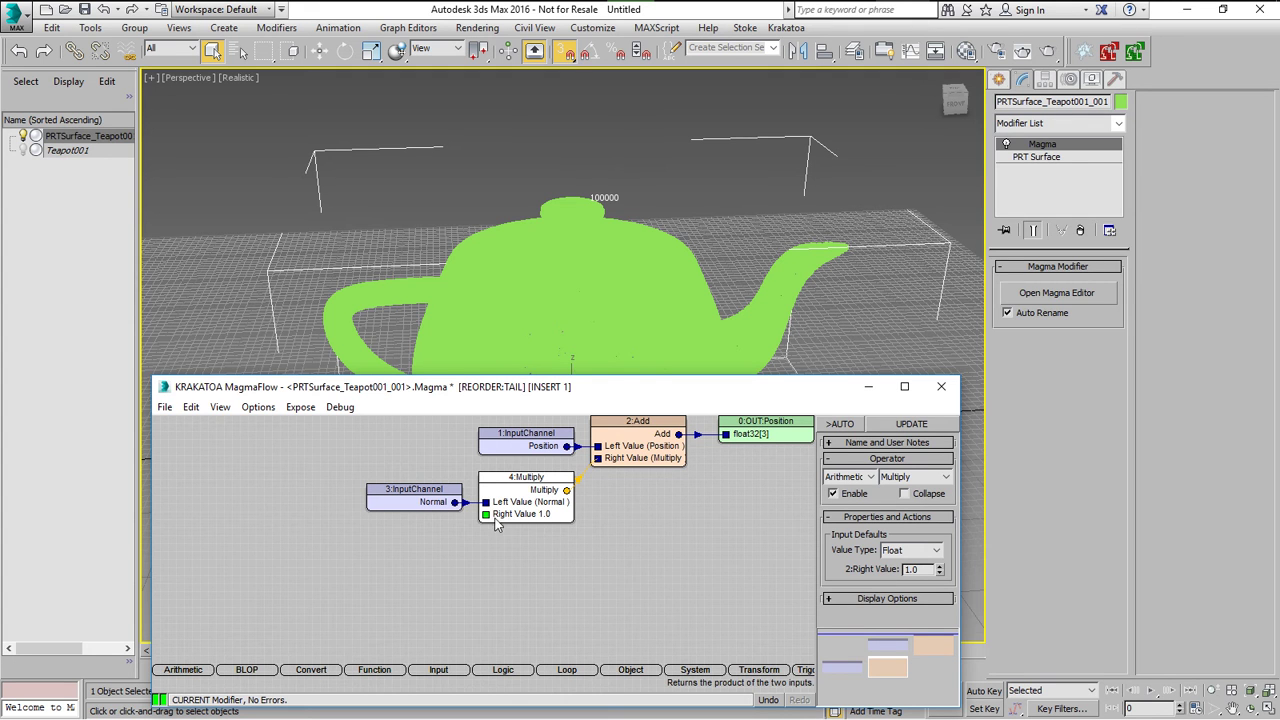
left_click_drag(486, 515, 424, 543)
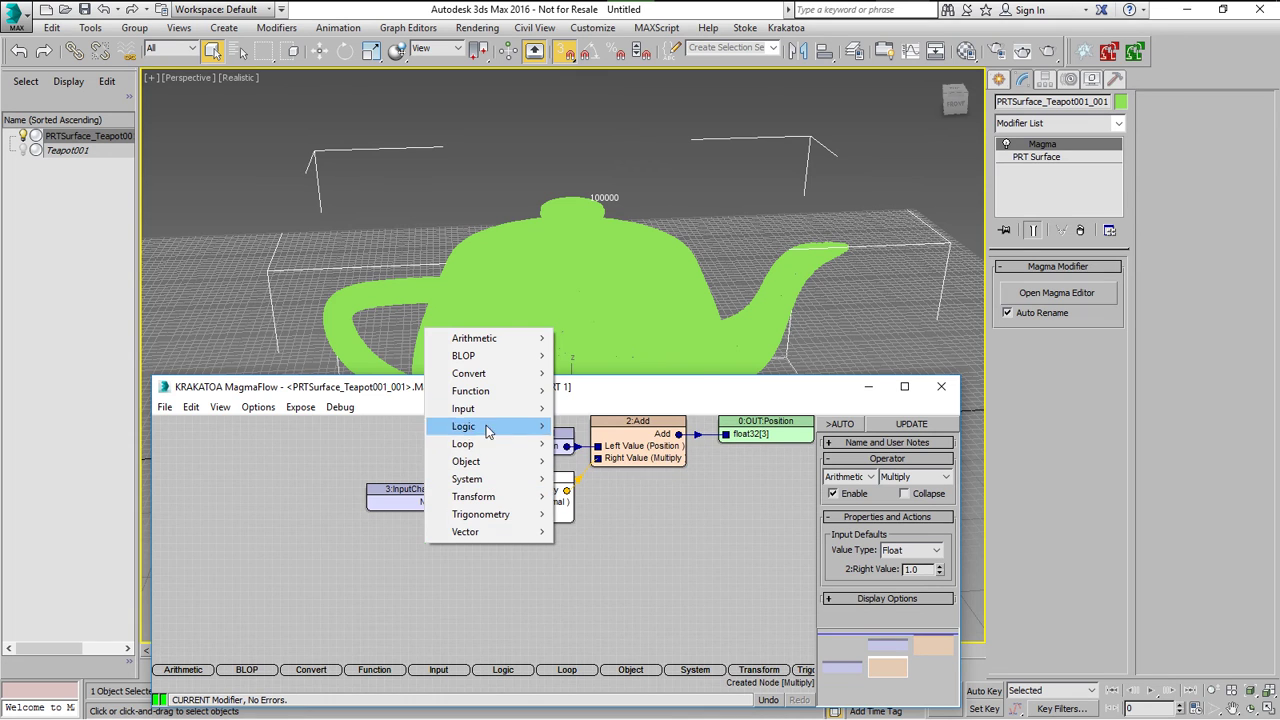
mouse_move(488, 392)
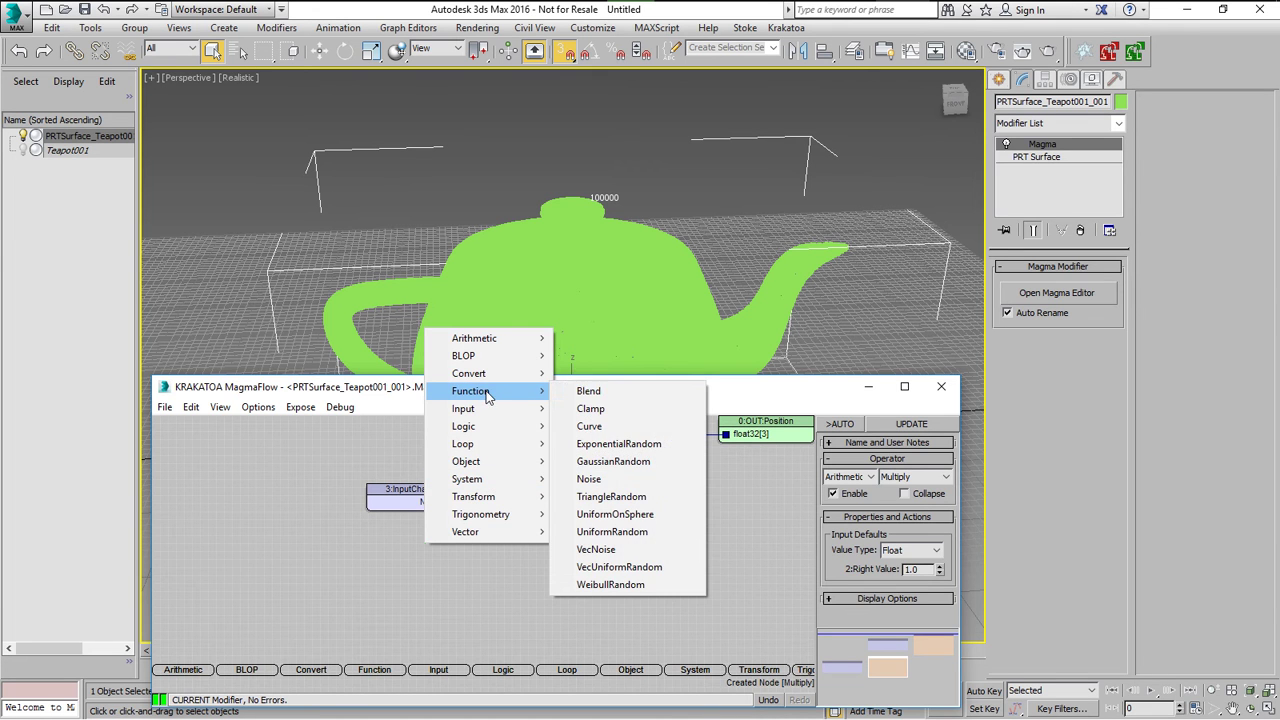
left_click(624, 466)
Feed the GaussianRandom Seed from an InputChannel set to Index, enable automatic updating, and check the scattered teapot particles.
double_click(384, 562)
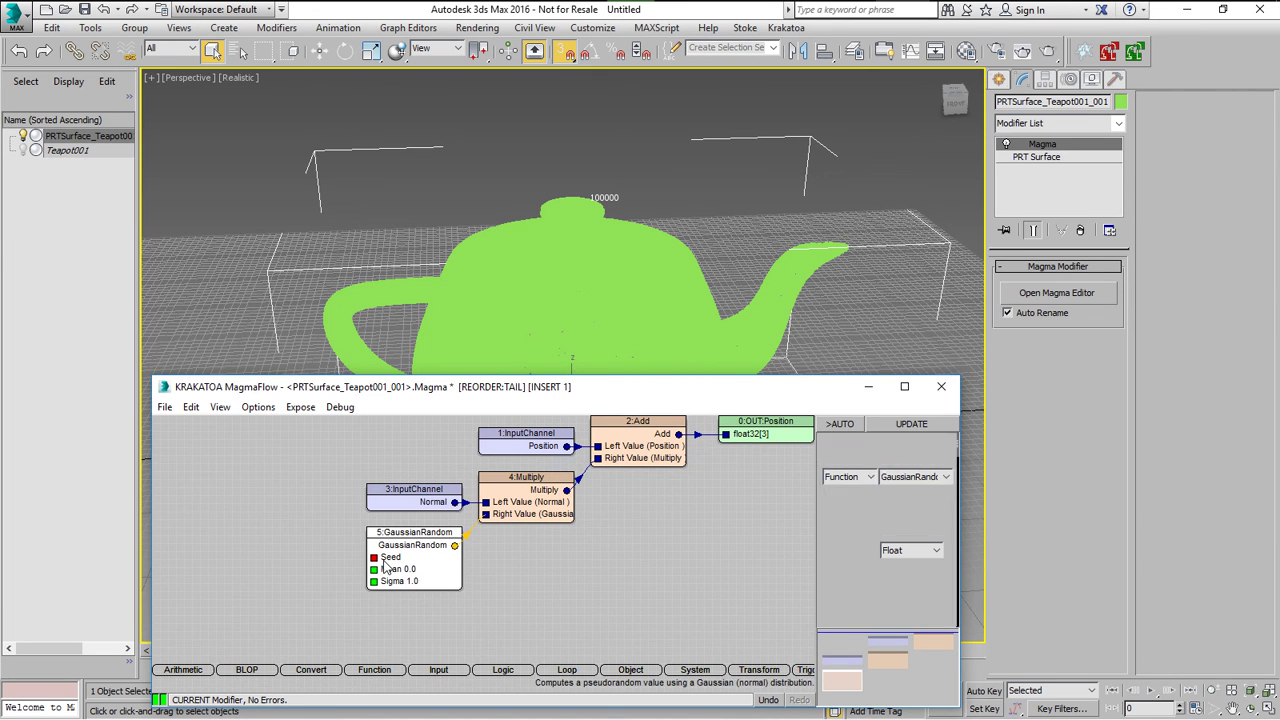
left_click(297, 559)
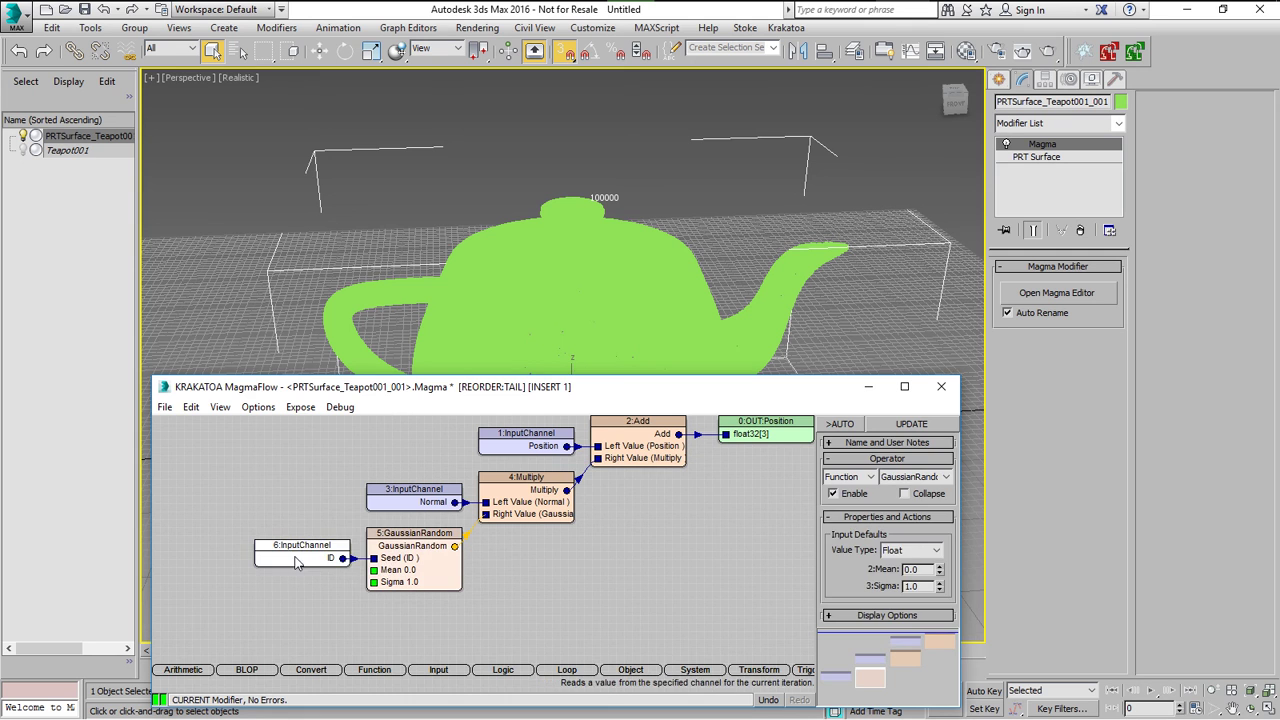
left_click(861, 548)
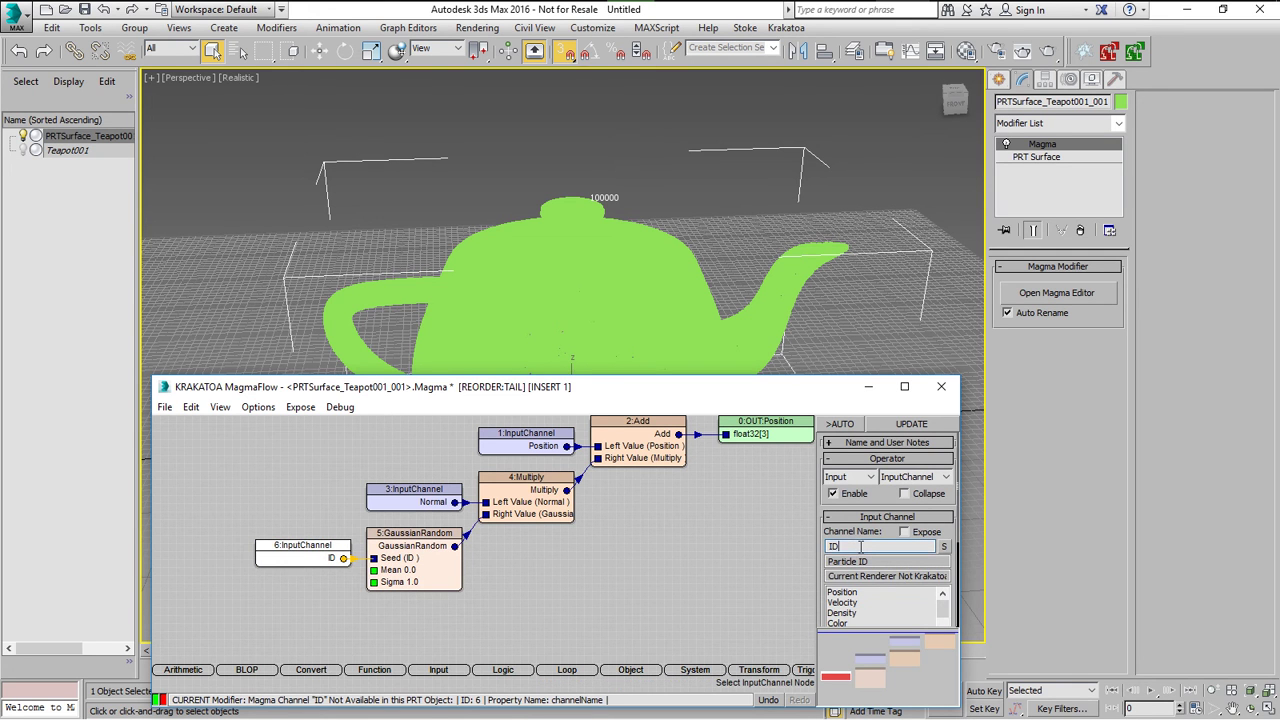
type("Index")
key("Return")
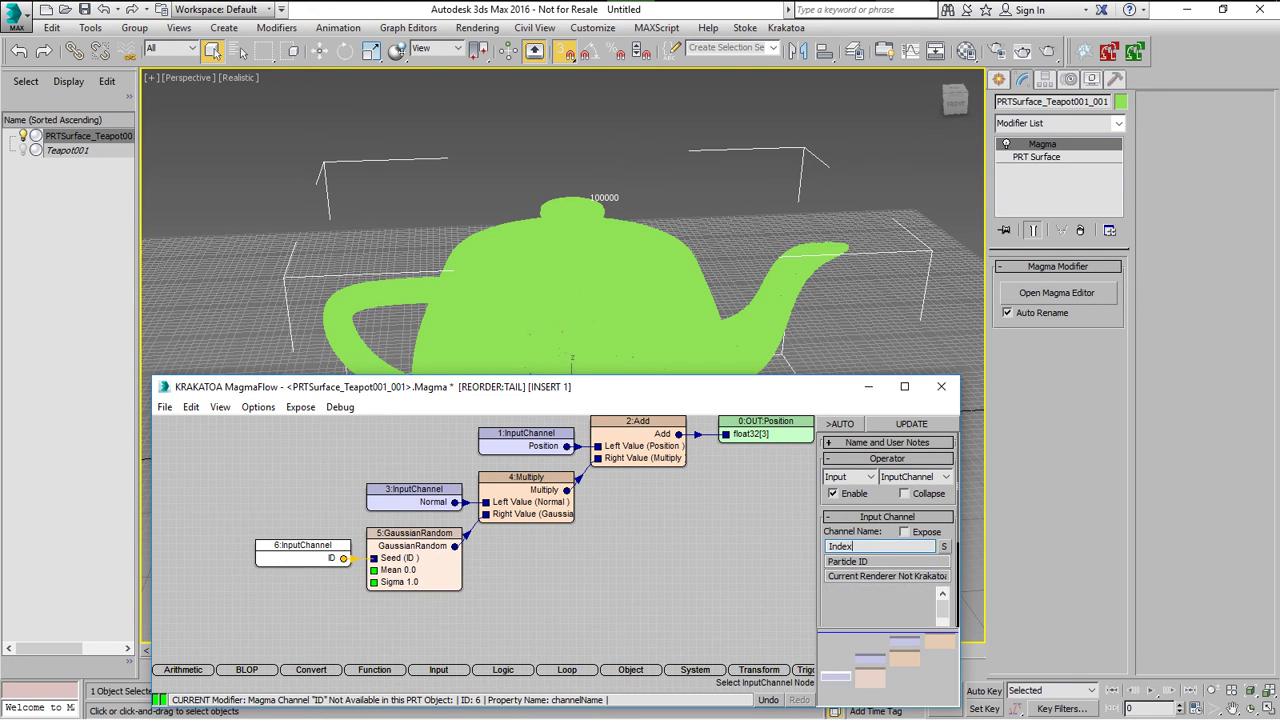
left_click(840, 424)
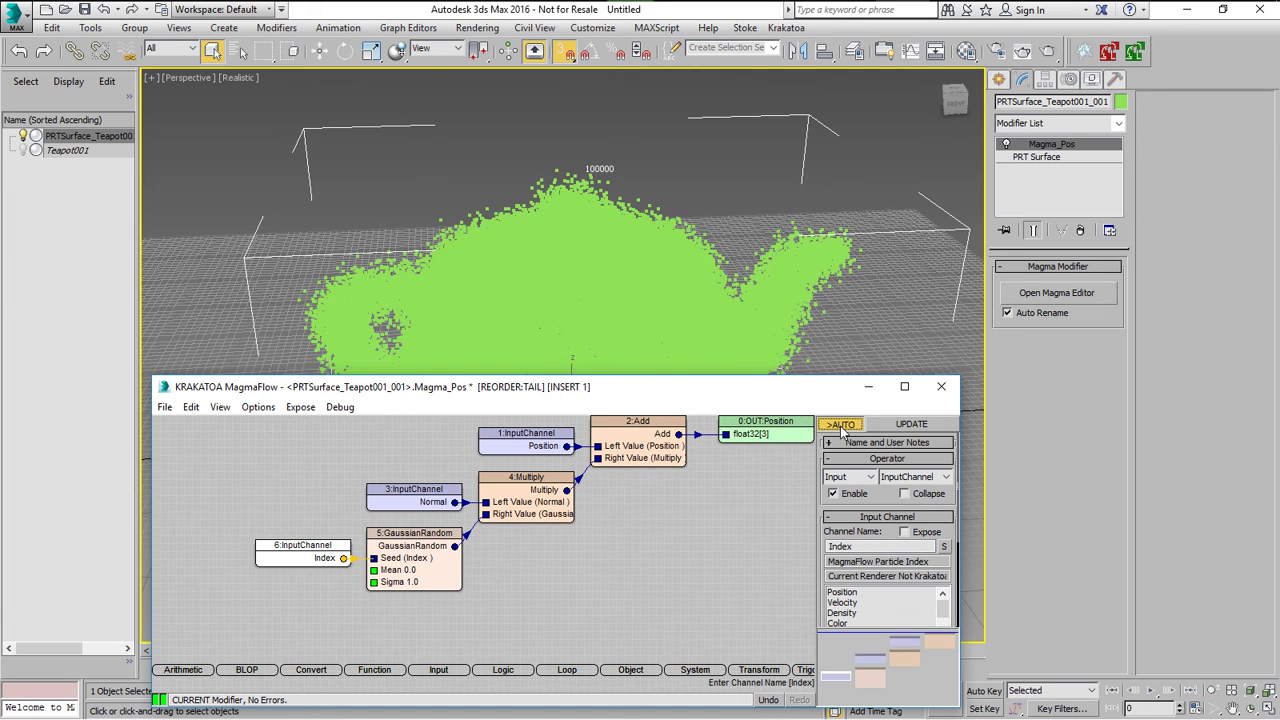
middle_click_drag(703, 296, 460, 285, "alt")
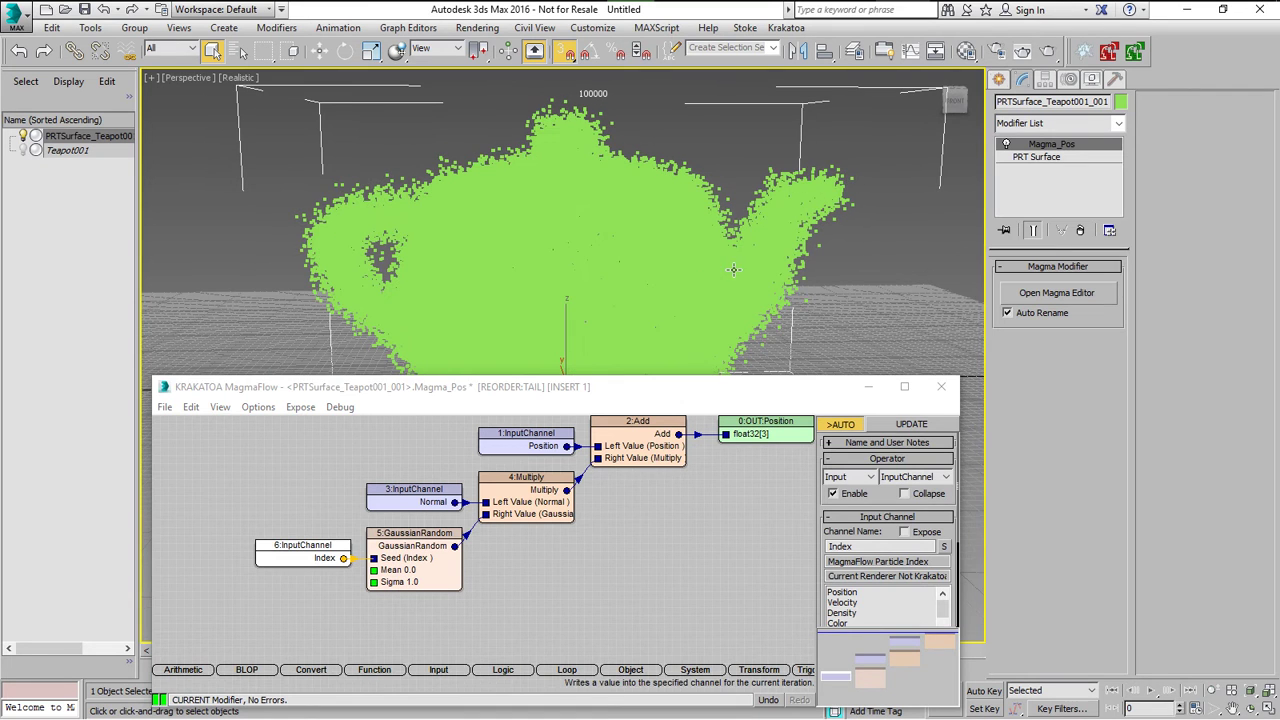
Add a Color output driven by a Blend node with red [1,0,0] and yellow [1,1,0] vector inputs.
left_click(492, 568)
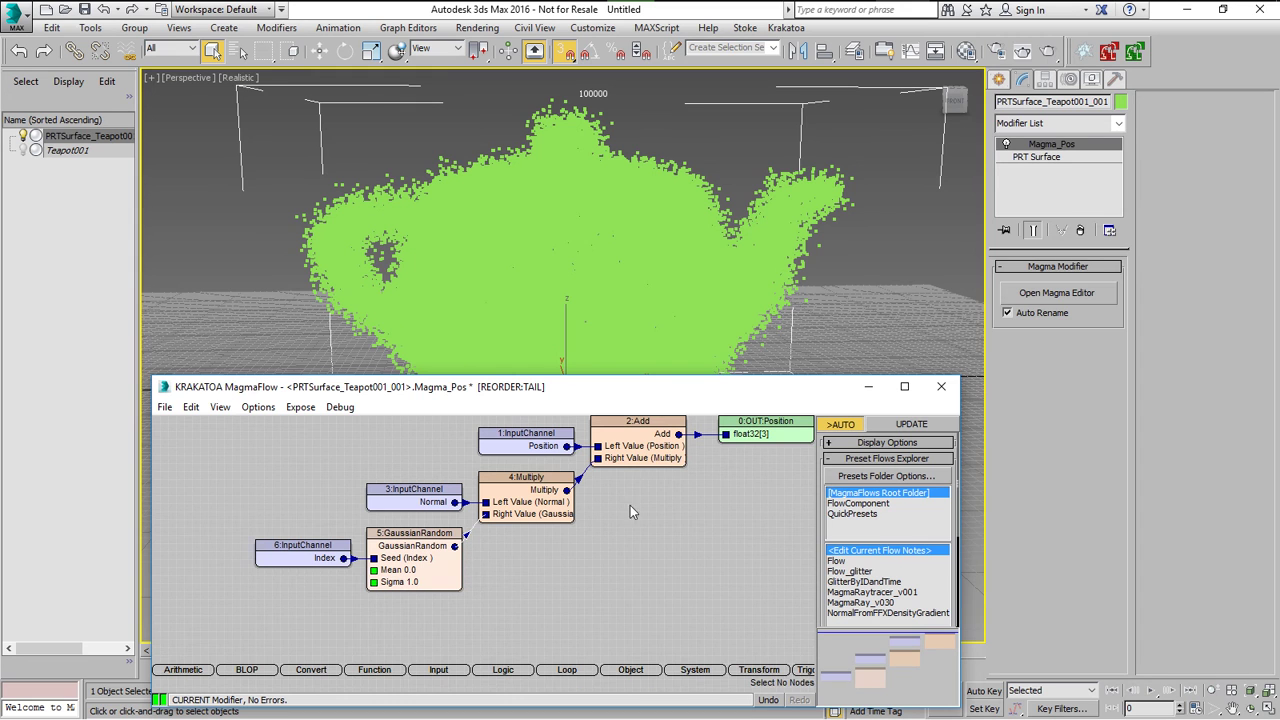
key("ctrl+o")
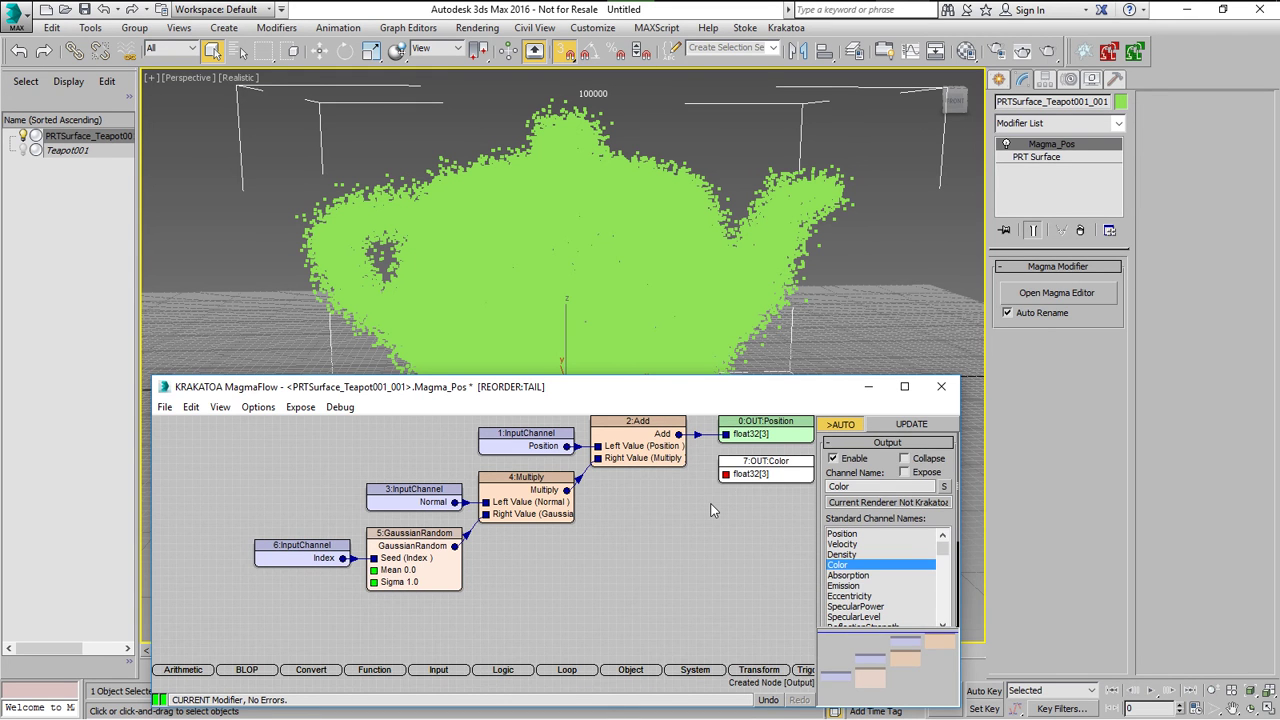
key("f")
key("b")
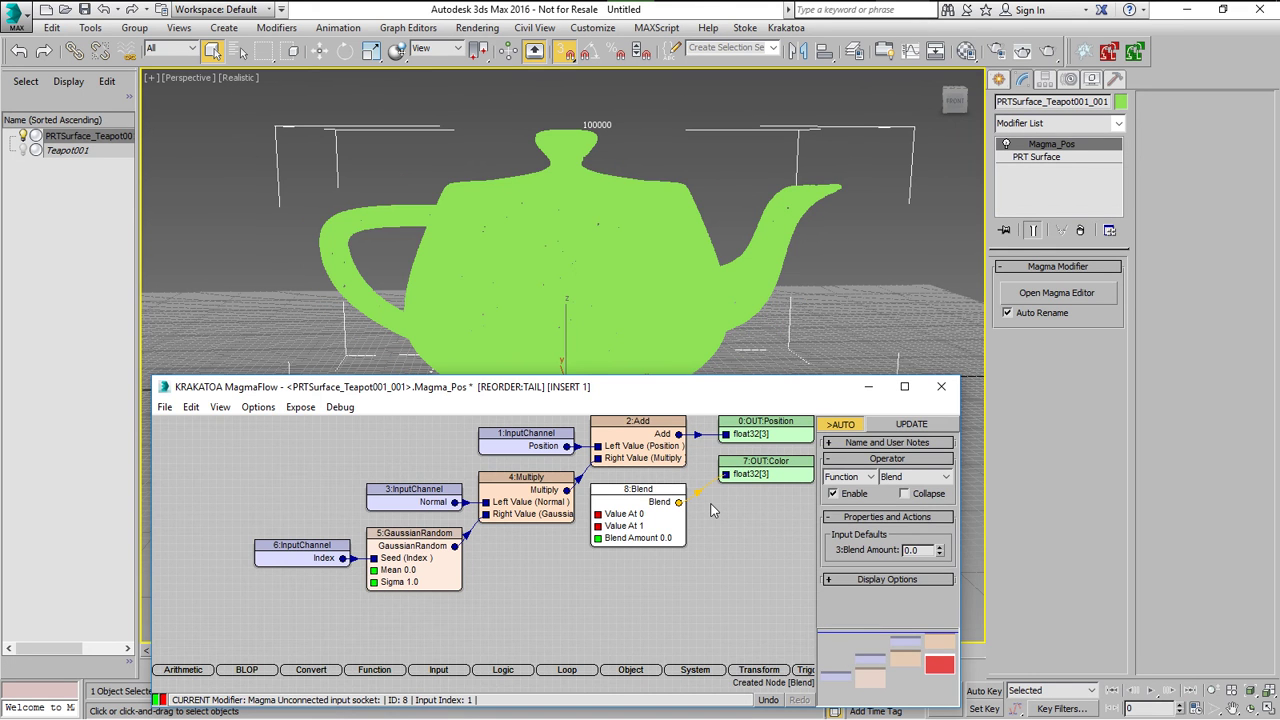
key("ctrl+3")
key("ctrl+3")
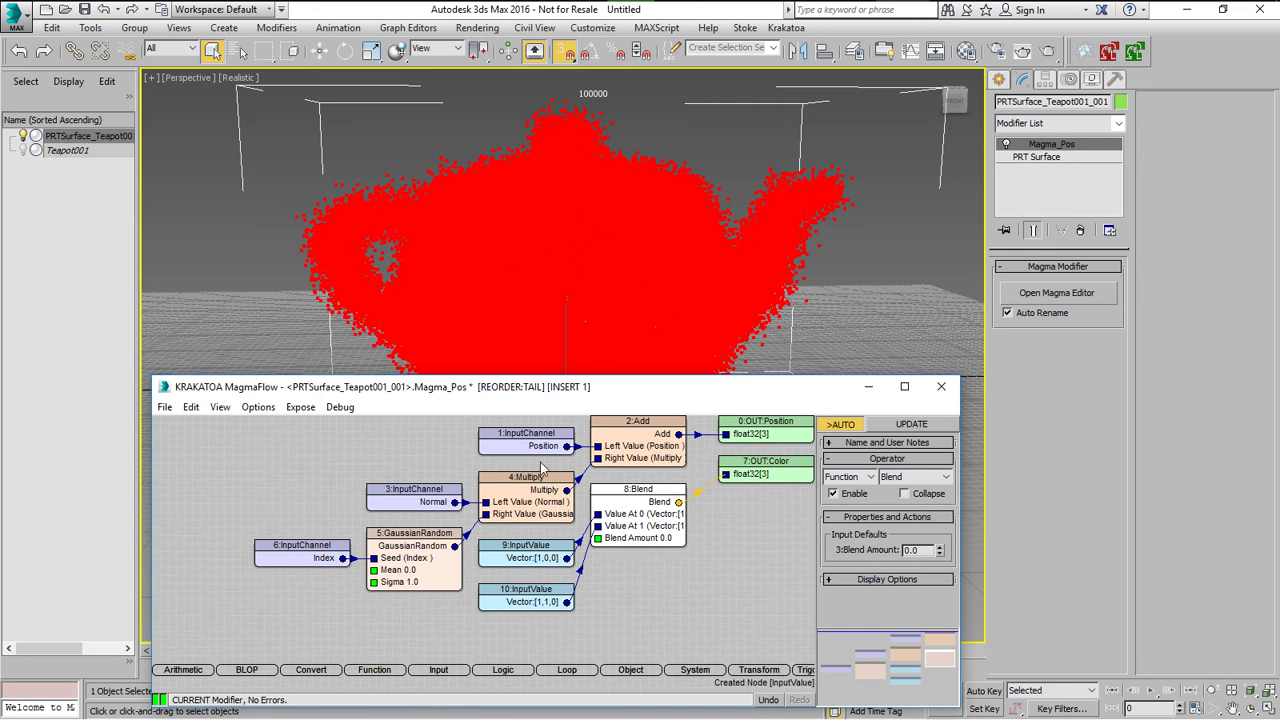
Show color swatches in the InputVector nodes and connect the GaussianRandom output to the Blend node's Blend Amount.
left_click(258, 407)
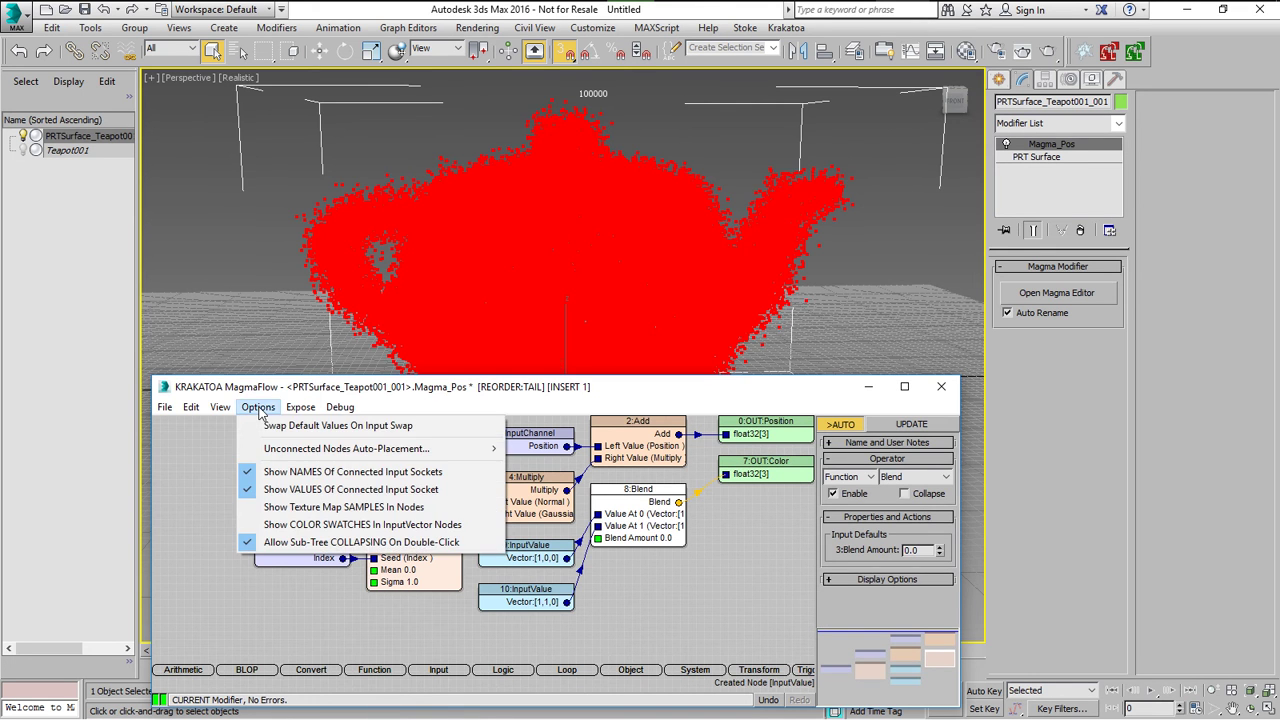
left_click(285, 525)
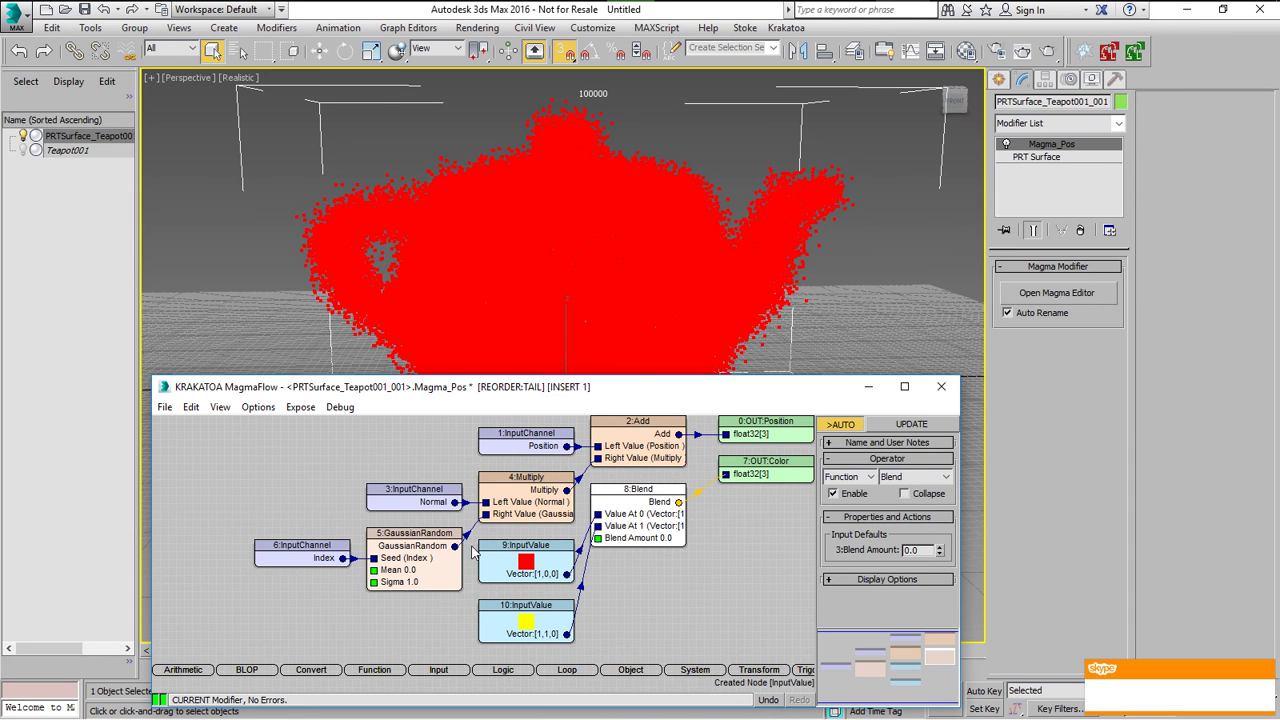
left_click_drag(455, 546, 599, 540)
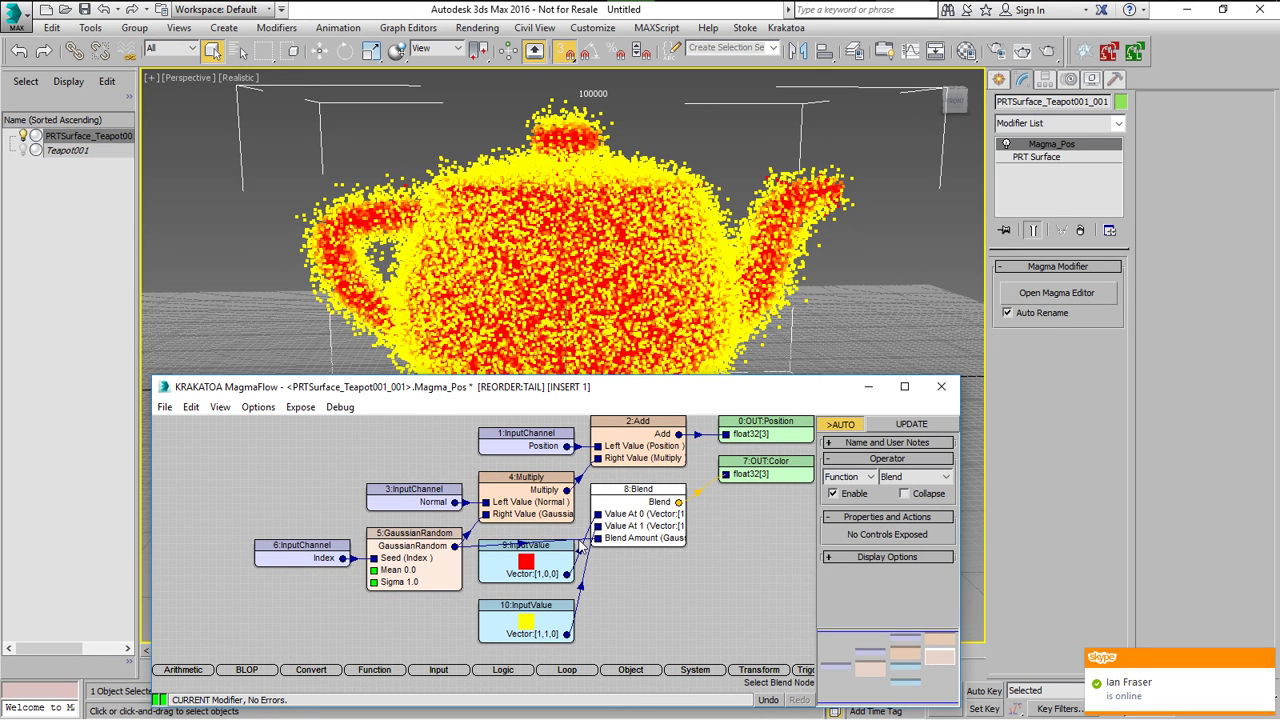
Insert a Divide node on the connection from GaussianRandom to the Blend Amount.
left_click(577, 548)
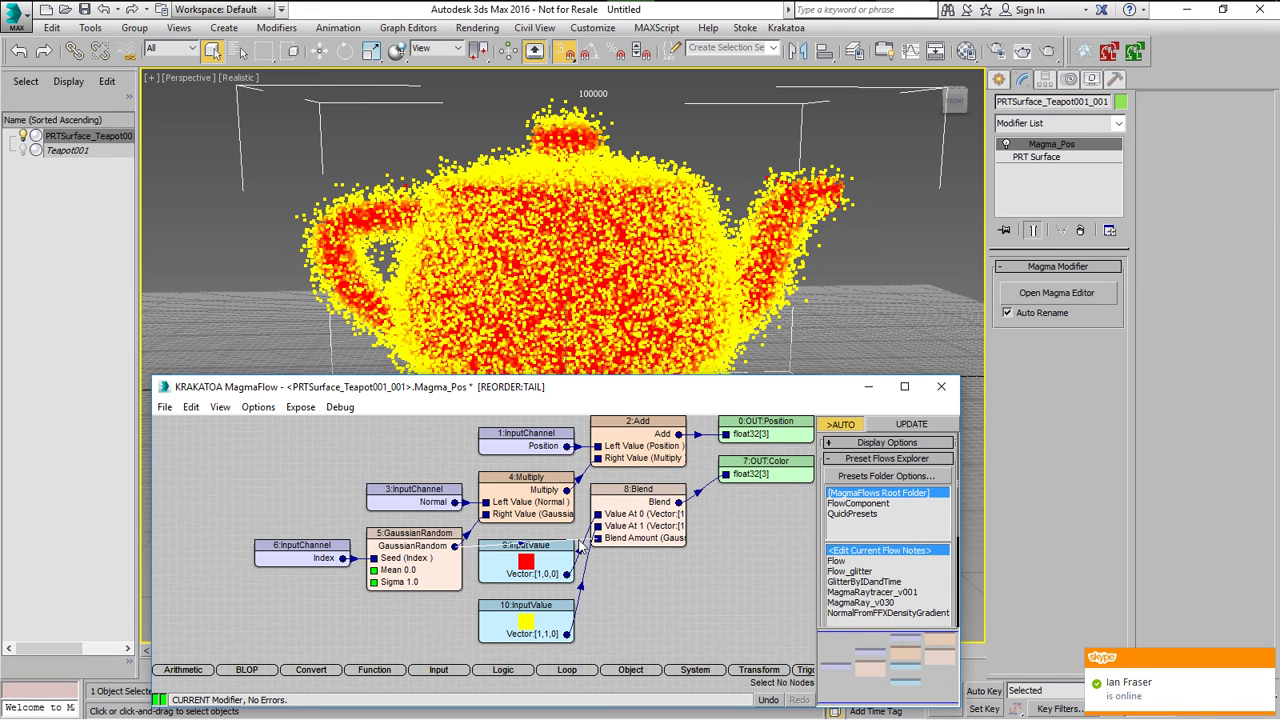
key("slash")
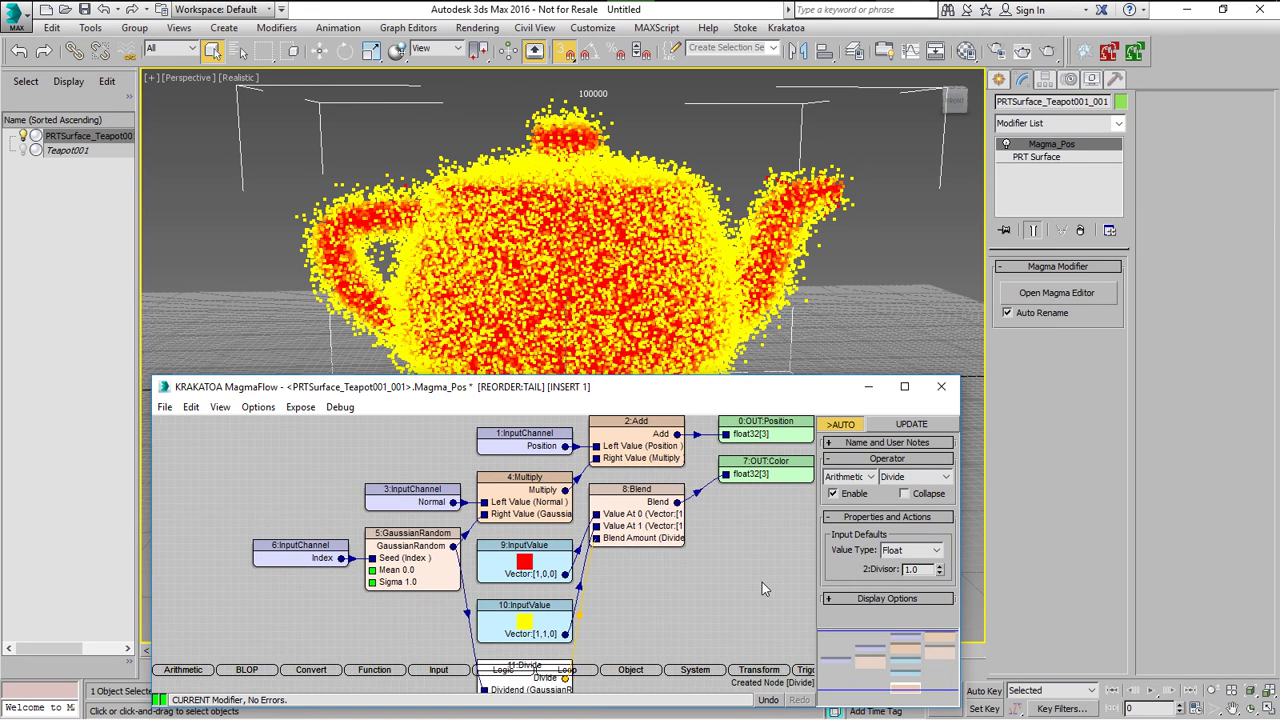
middle_click_drag(762, 582, 759, 526)
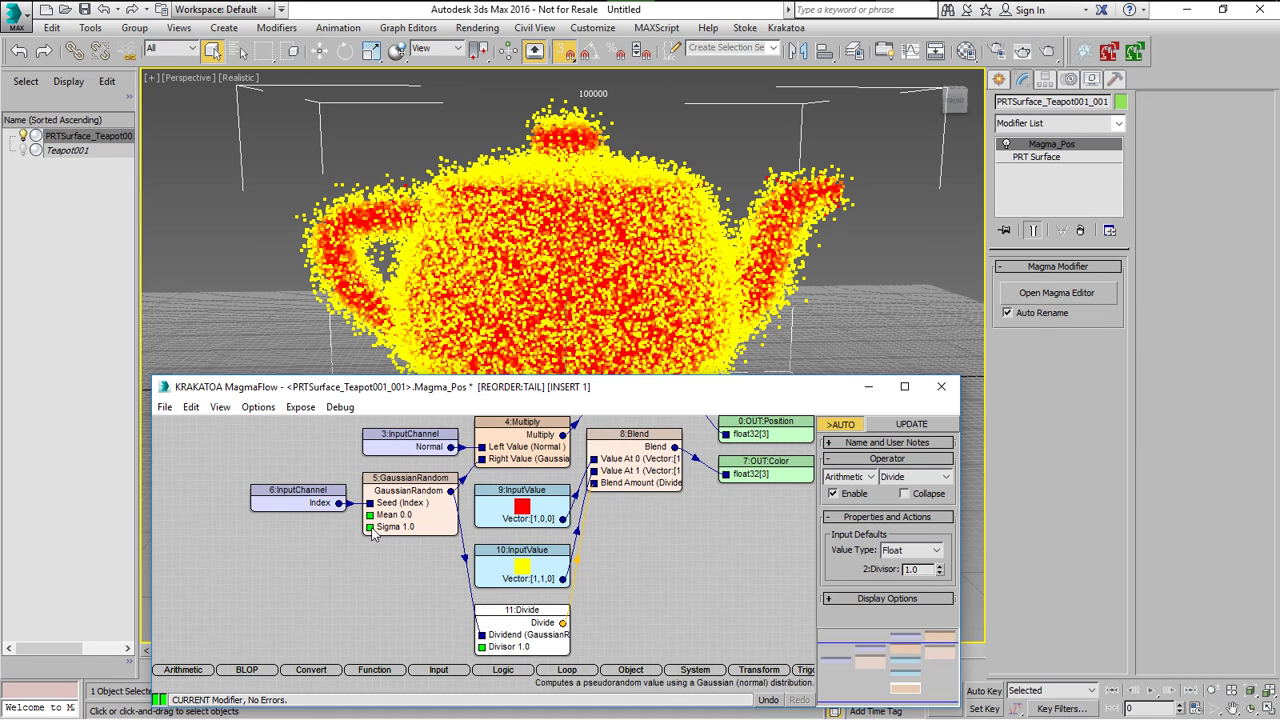
Feed a single Float InputValue of 1.0 into both the Divide node's Divisor and the GaussianRandom node's Sigma.
double_click(501, 645)
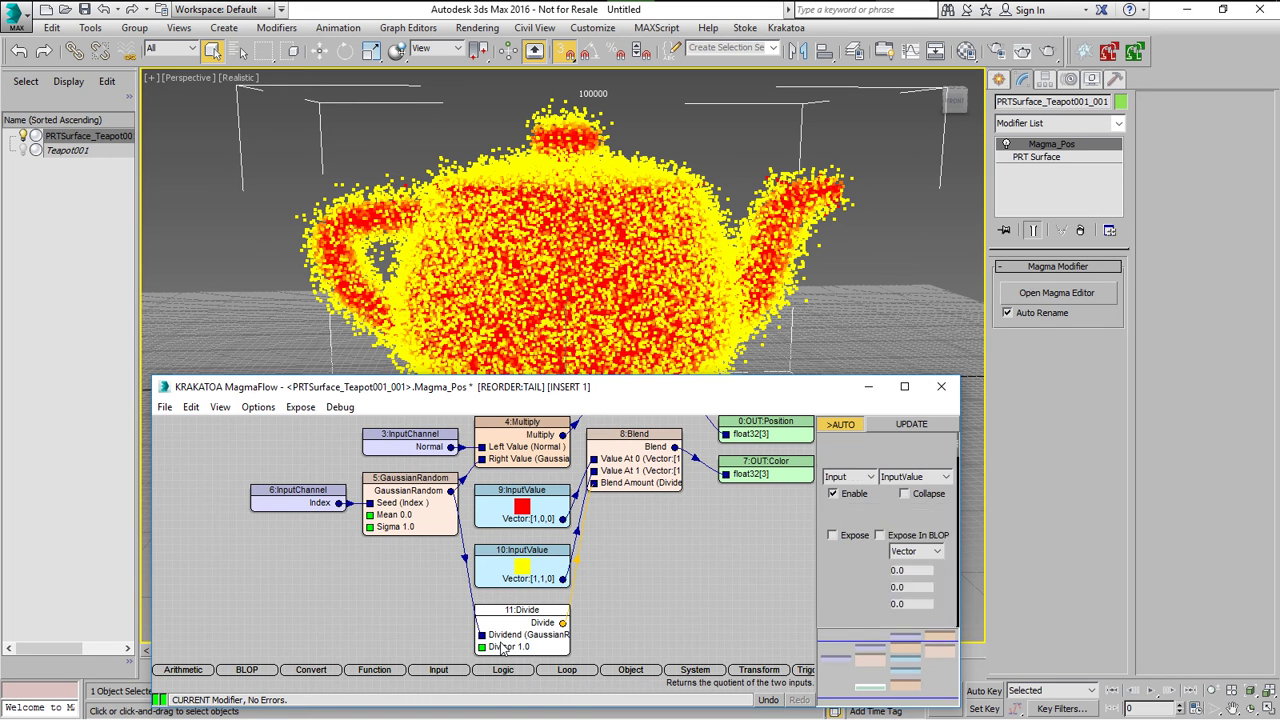
left_click_drag(450, 648, 369, 533)
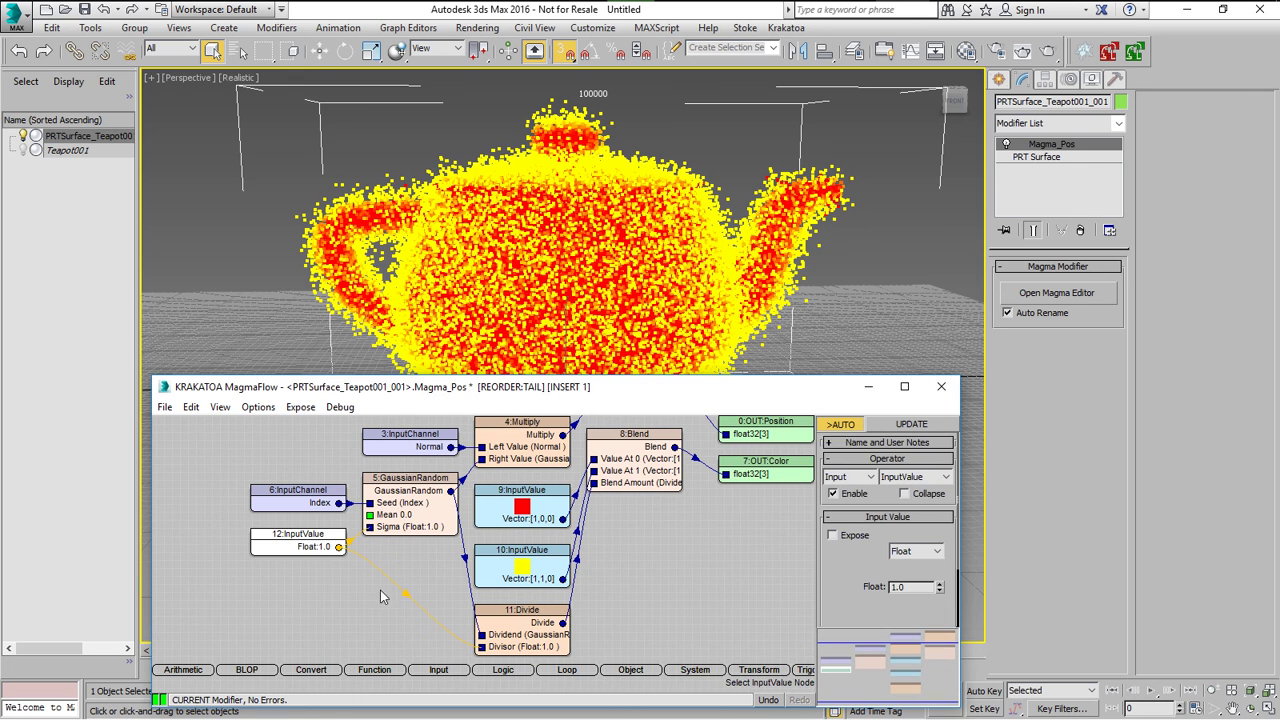
left_click(411, 625)
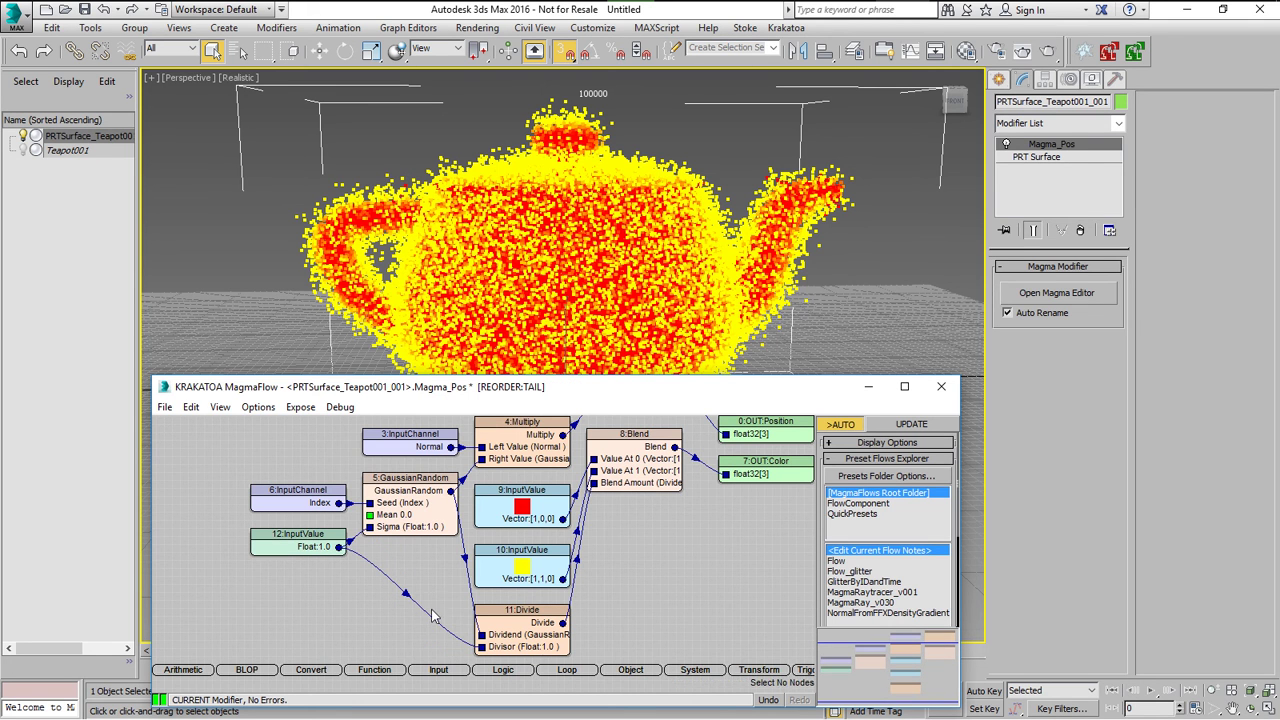
Insert a Multiply node between the Float InputValue and the Divisor, with a right value of 3.
left_click(406, 598)
key("asterisk")
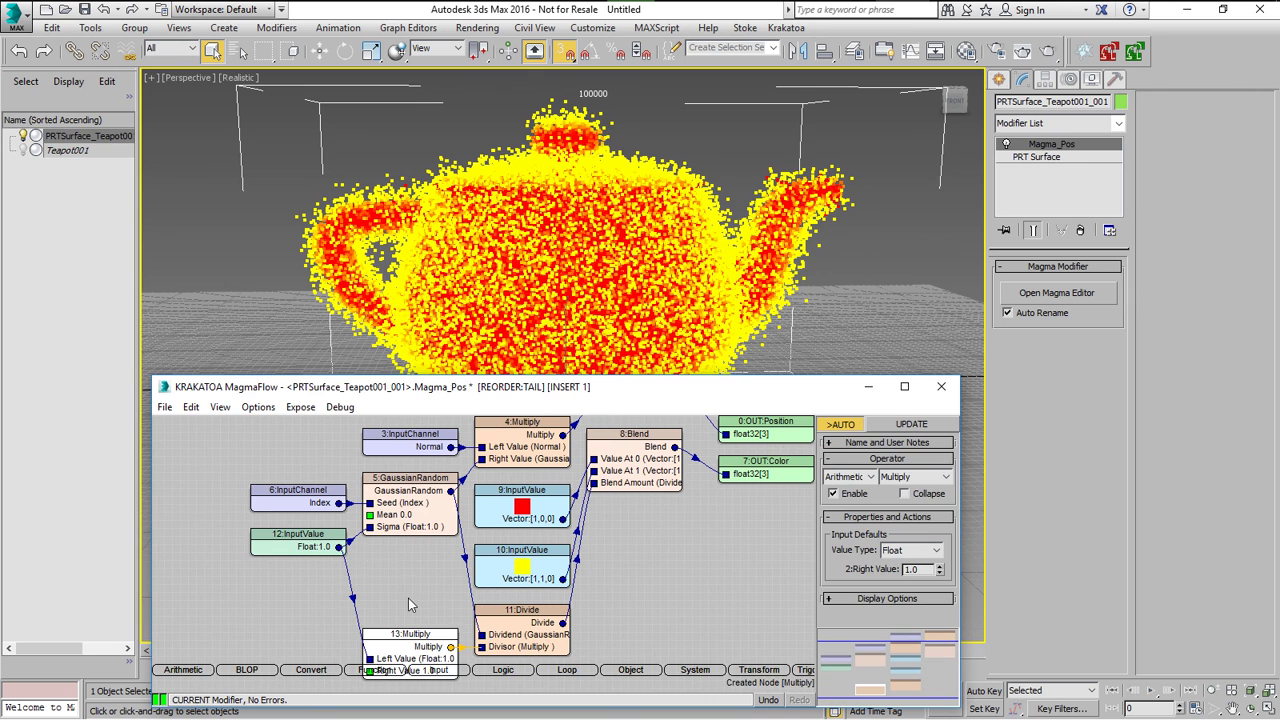
double_click(912, 569)
type("3")
key("Return")
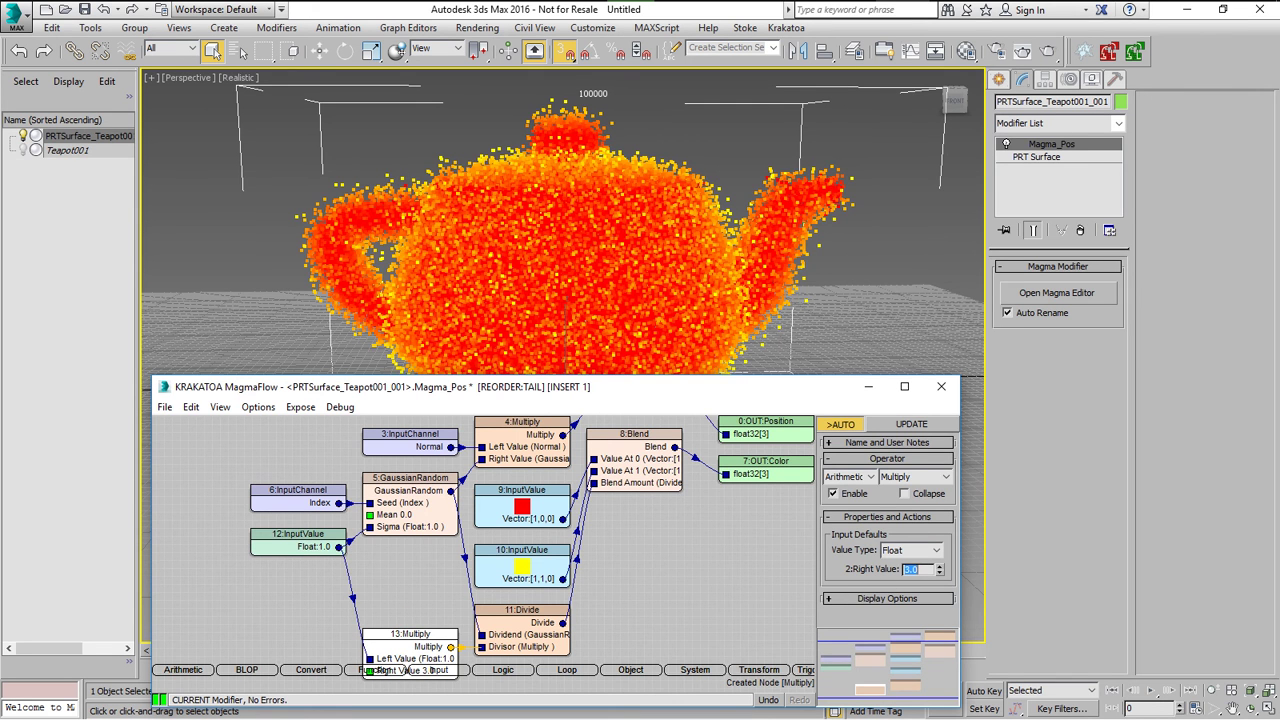
Vary the shared Float InputValue and set it to 0.42.
left_click(297, 540)
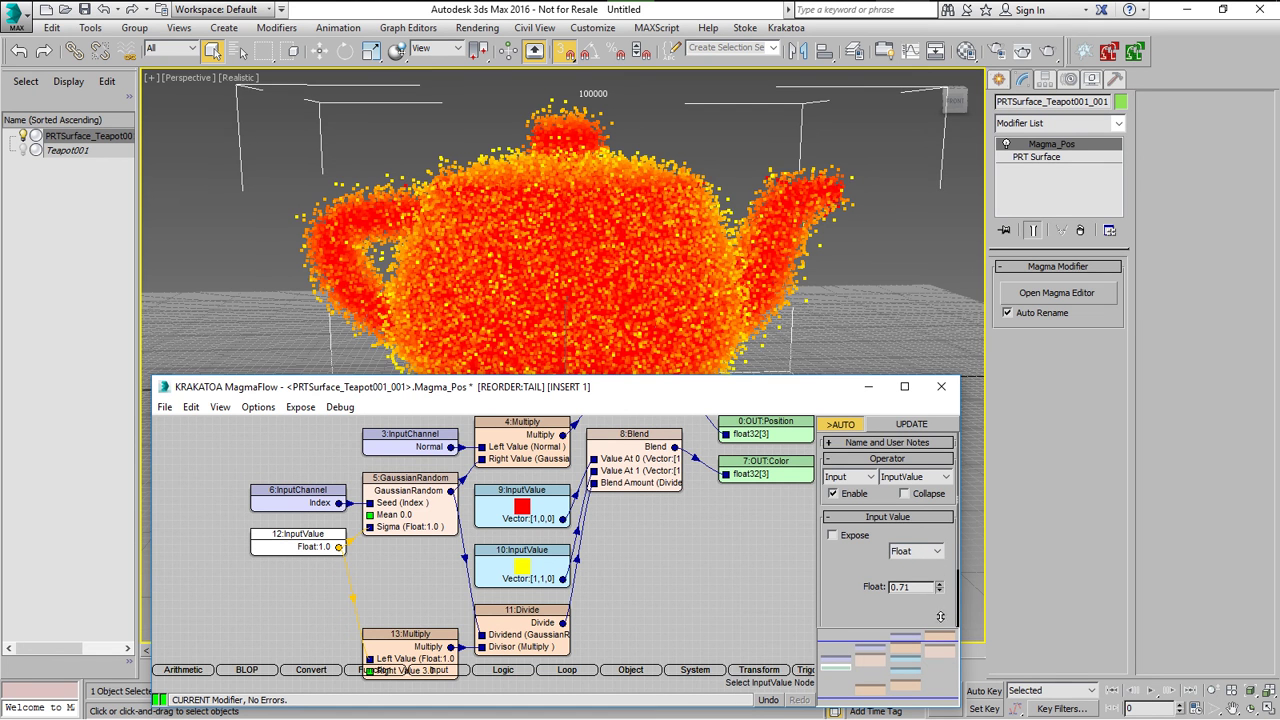
left_click_drag(940, 616, 943, 641)
mouse_move(940, 594)
left_mouse_down()
mouse_move(937, 403)
mouse_move(931, 577)
left_mouse_up()
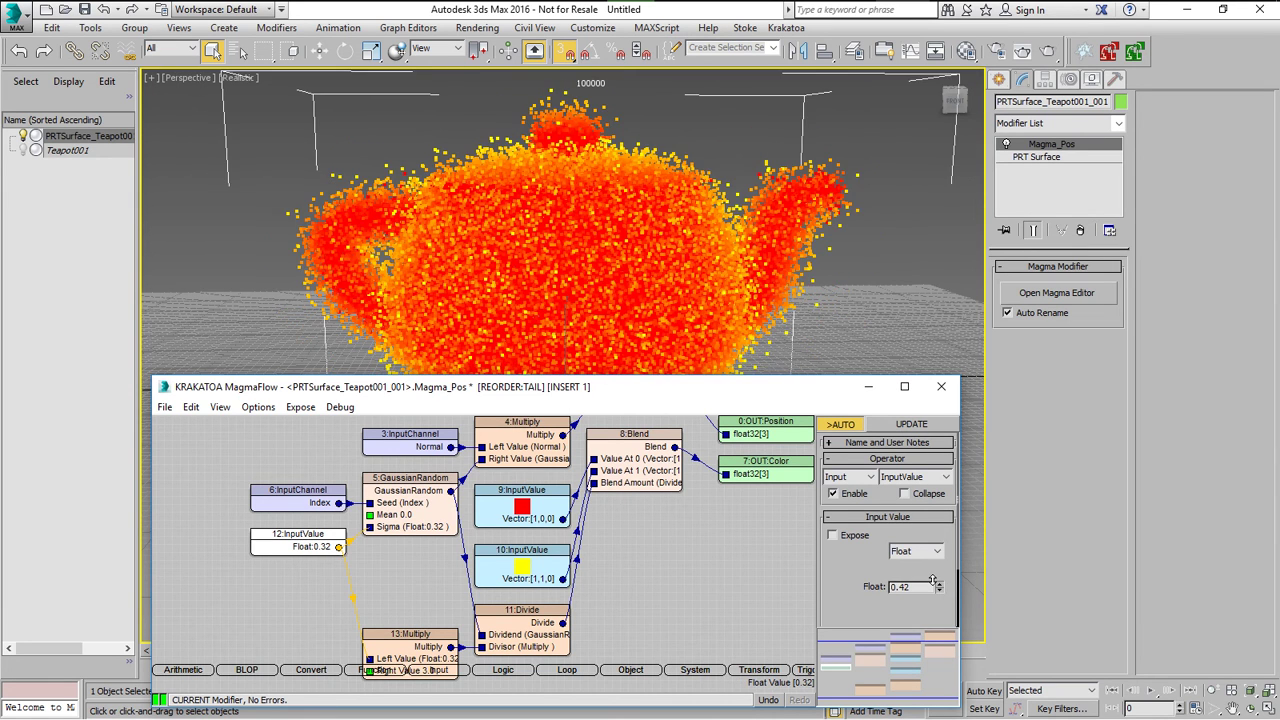
Set the PRT Surface particle count to 10000 and inspect the particles close up around the spout.
left_click(1042, 160)
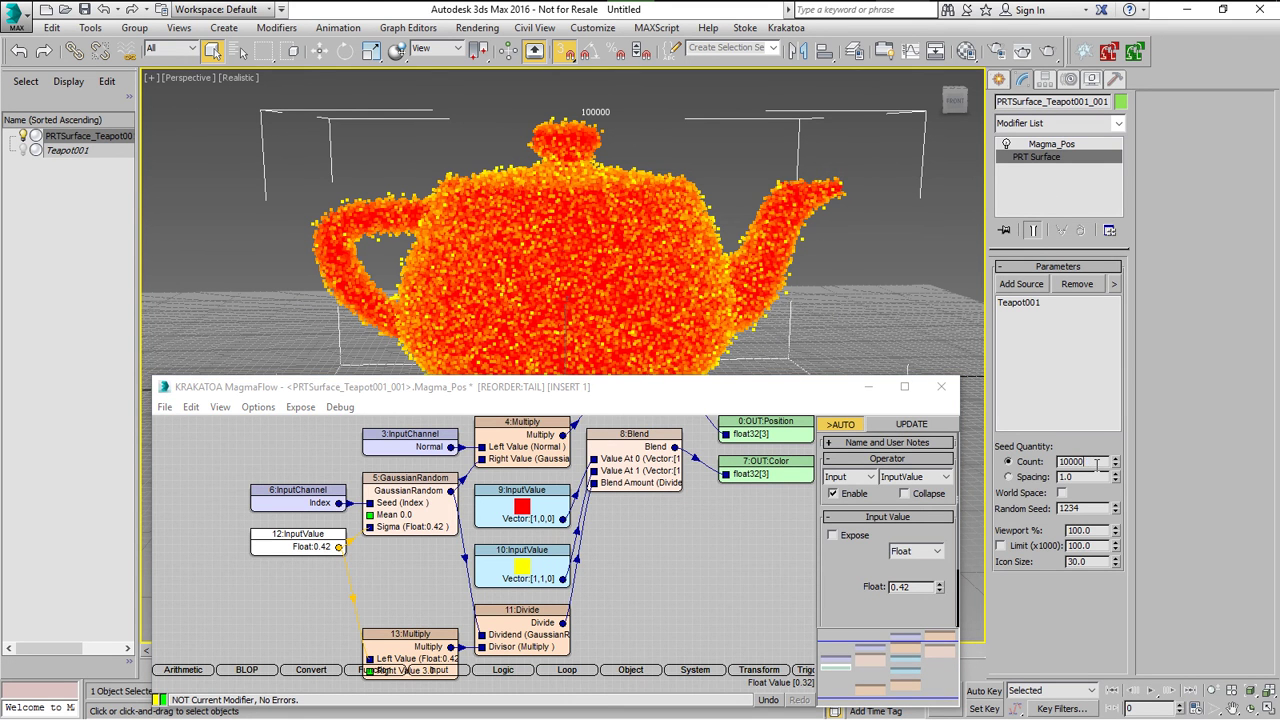
key("Return")
mouse_move(809, 287)
middle_mouse_down("alt")
mouse_move(814, 297)
mouse_move(798, 236)
mouse_move(719, 285)
mouse_move(803, 287)
mouse_move(809, 275)
middle_mouse_up("alt")
scroll(784, 220, "up", 5)
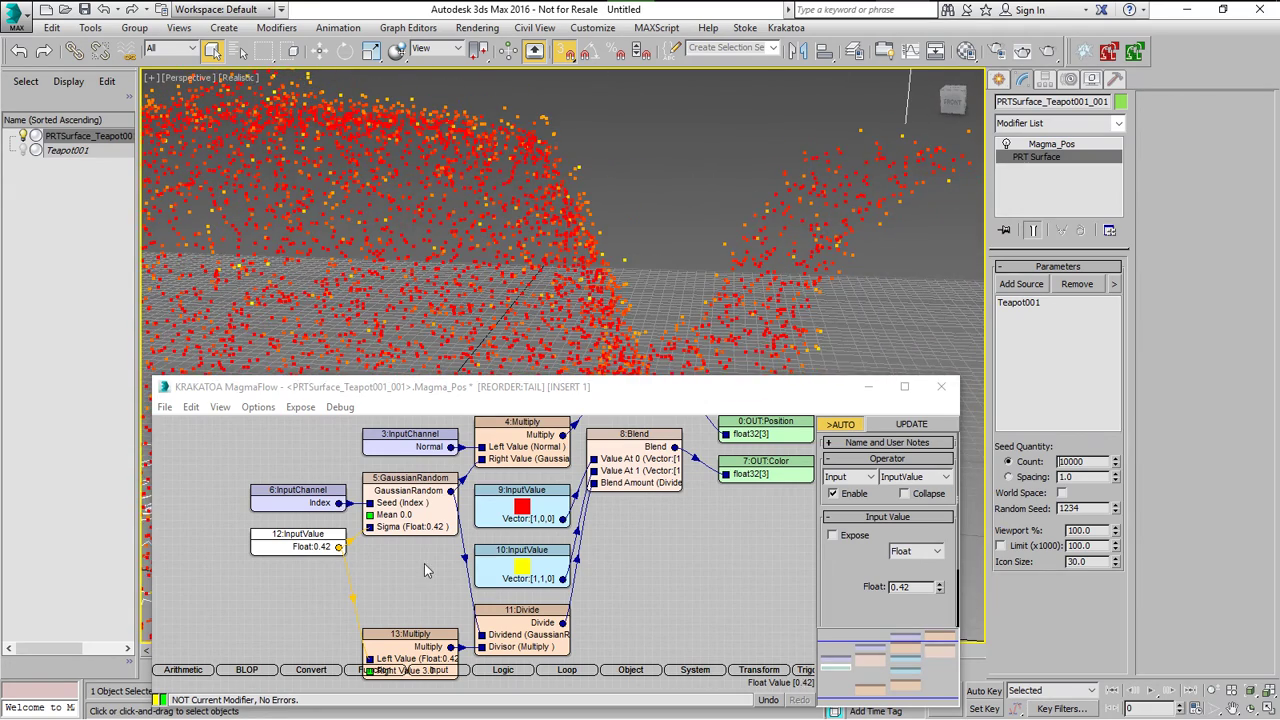
Insert an Abs node after GaussianRandom so it feeds both the Multiply and Divide nodes, and inspect the particle offsets.
left_click(407, 596)
left_click(414, 488)
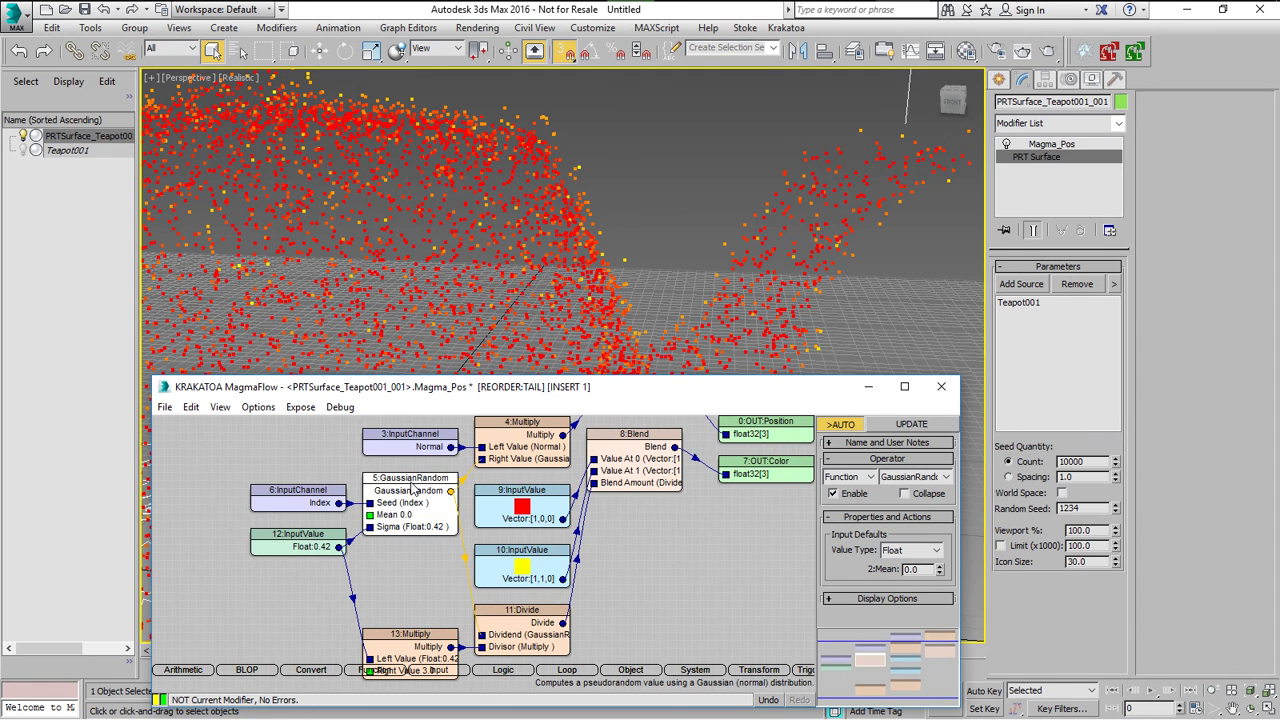
right_click(413, 488)
left_click(445, 493)
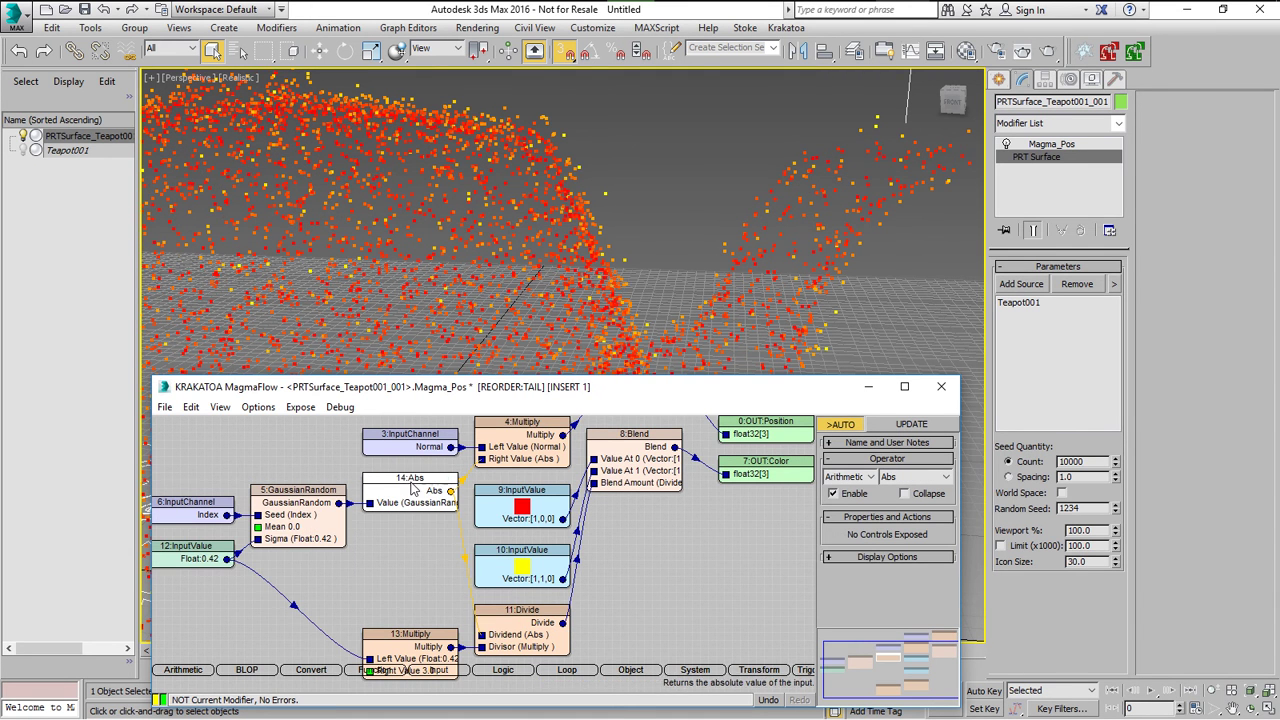
middle_click_drag(668, 325, 589, 228, "alt")
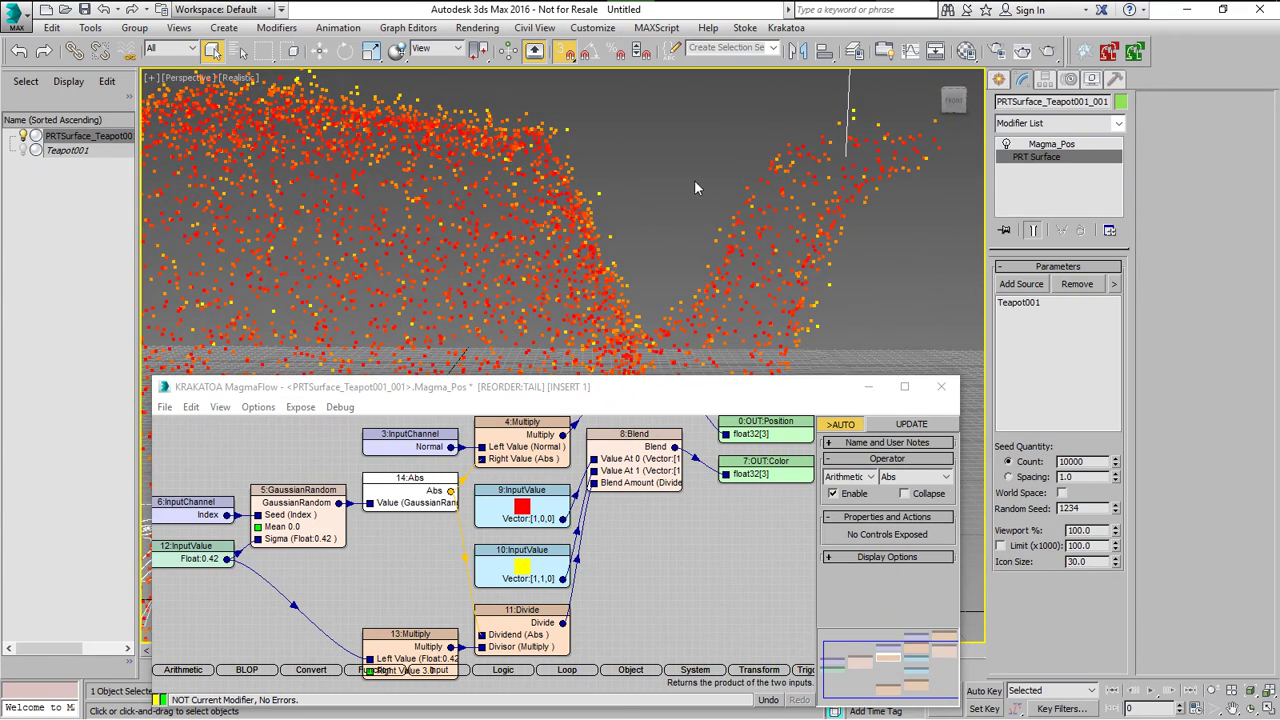
Set the PRT Surface particle count to 100000 and check the whole teapot from another angle.
key("z")
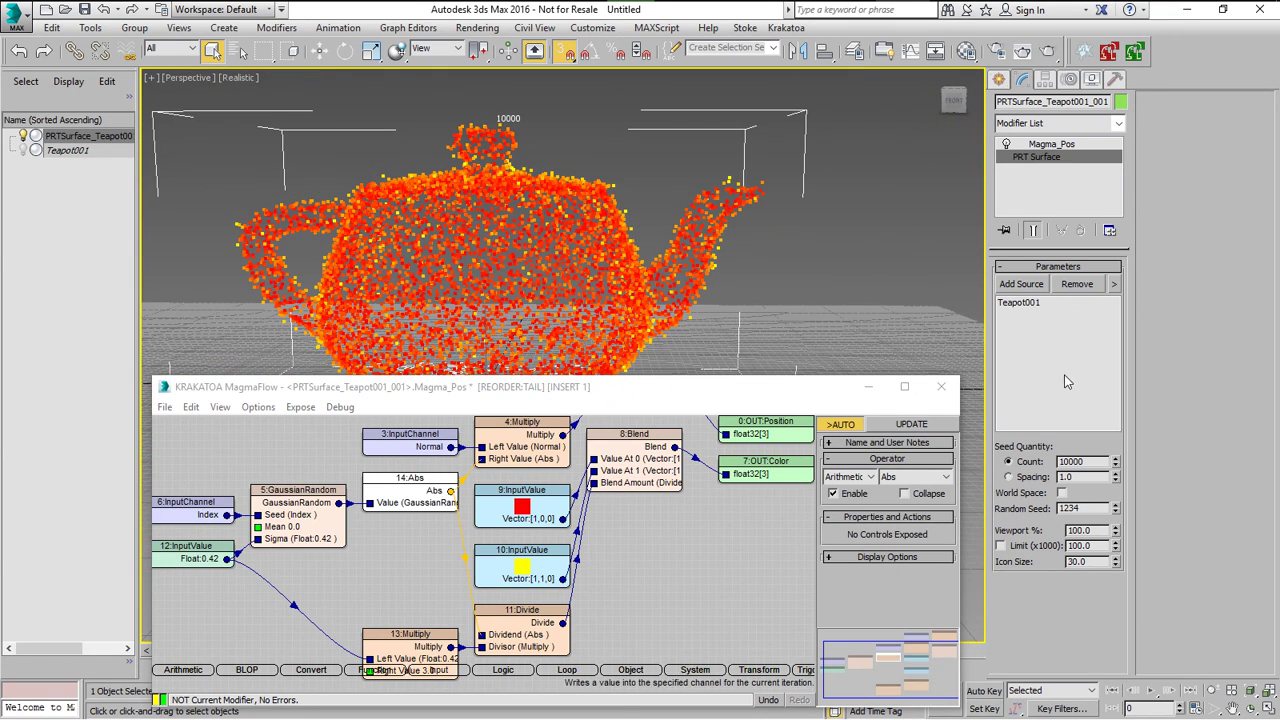
left_click(1088, 462)
type("0")
key("Return")
middle_click_drag(729, 276, 470, 310, "alt")
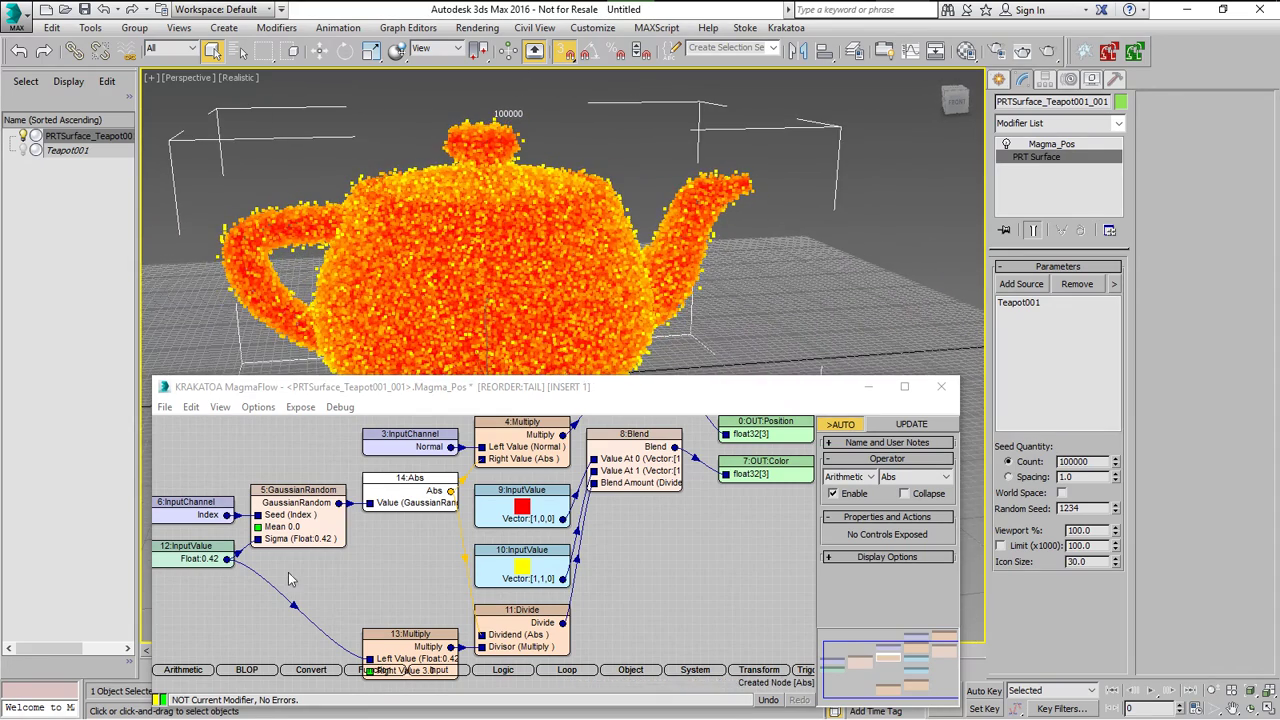
Expose the shared Float InputValue as a modifier parameter, set it to 0.85, and close the MagmaFlow editor.
left_click(231, 549)
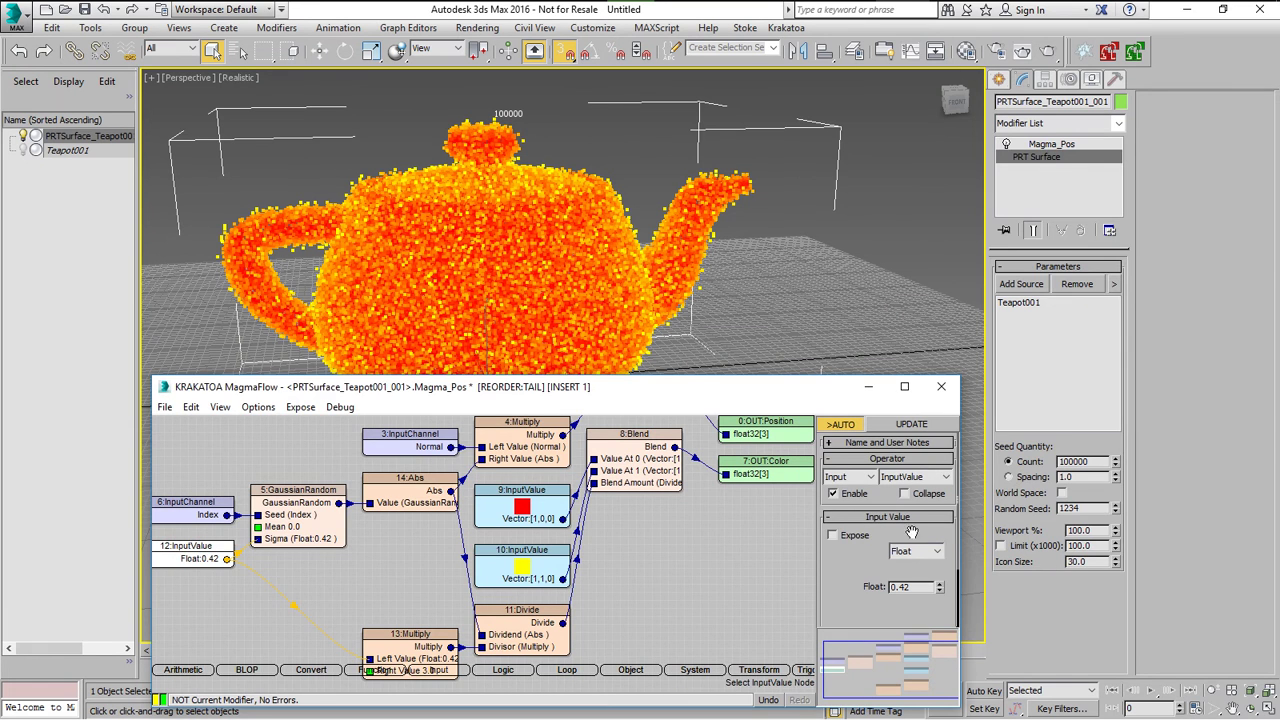
left_click(832, 535)
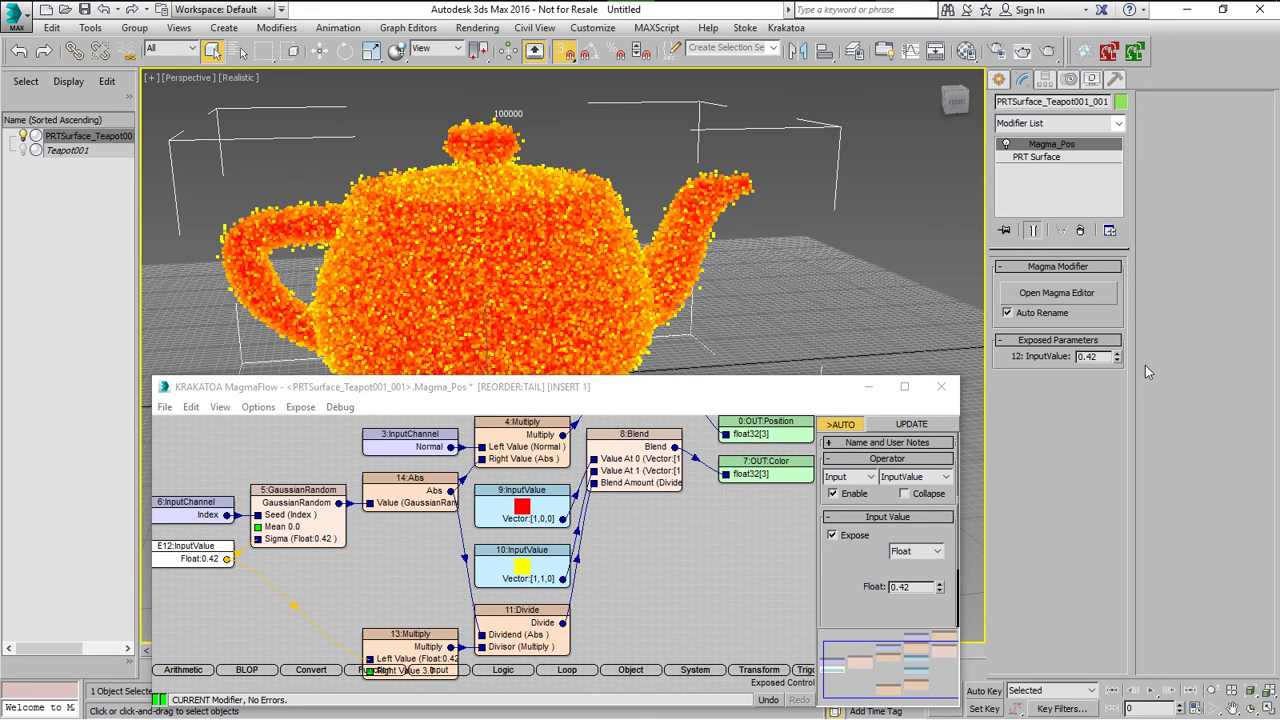
left_click_drag(1121, 362, 1148, 322)
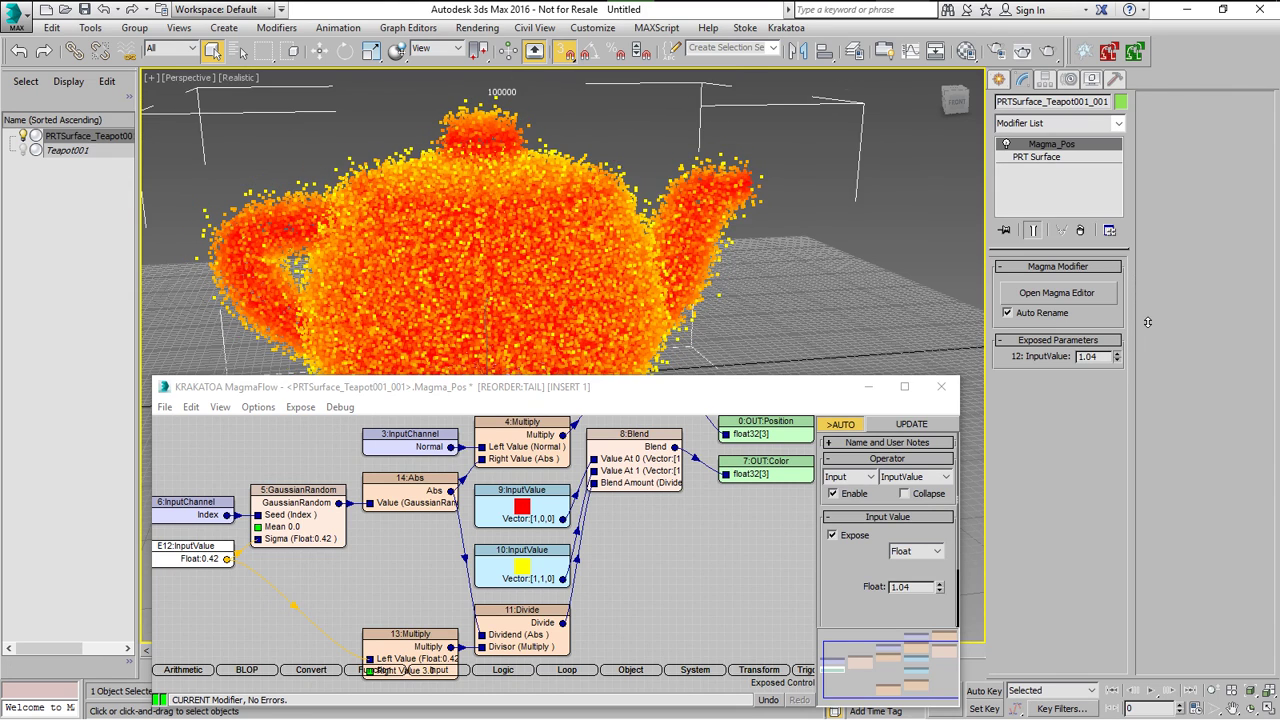
left_click(941, 386)
middle_click_drag(806, 418, 729, 505, "alt")
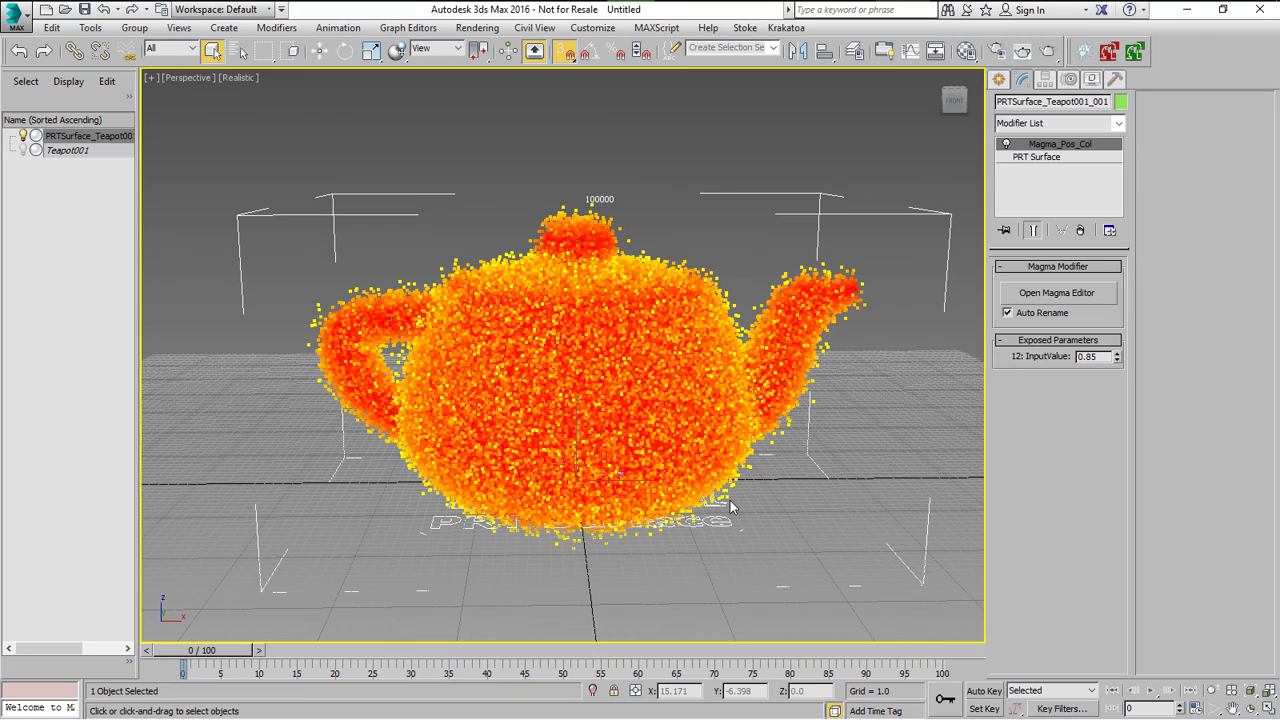